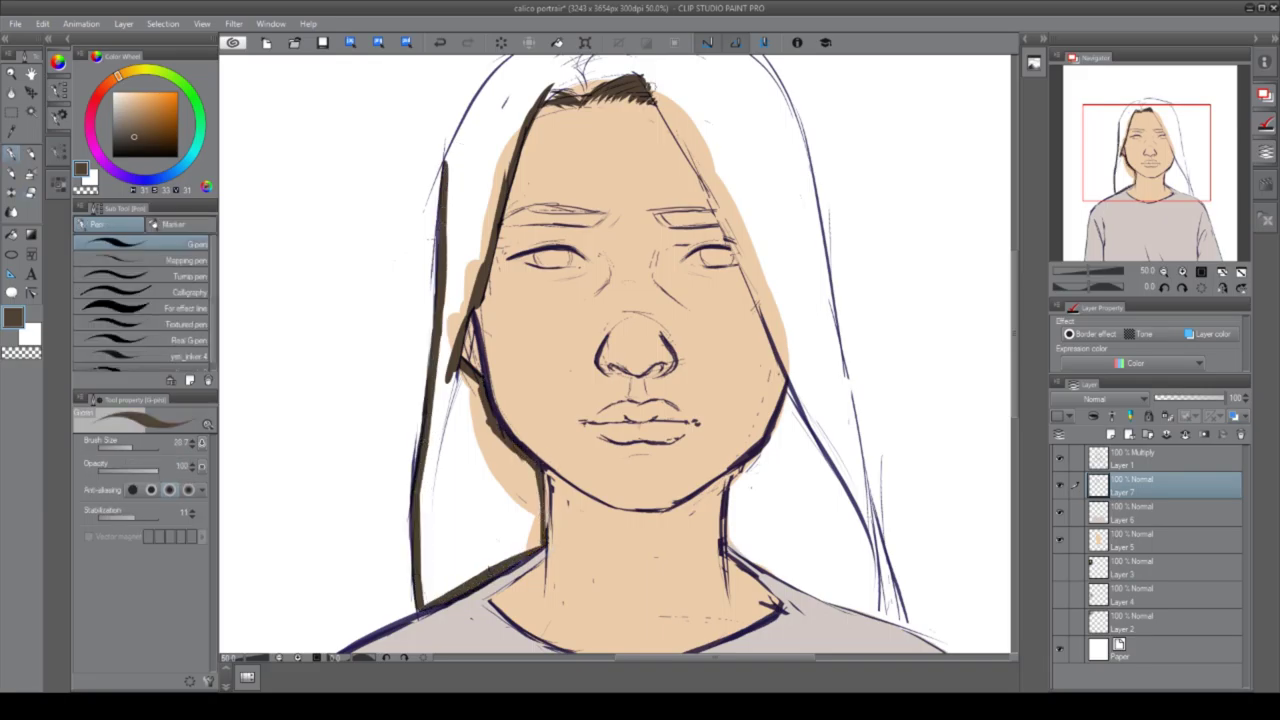
Outline the hair in dark brown along the far side of the face, the shoulder and the outer edge with the G-pen.
drag(646, 80, 792, 378)
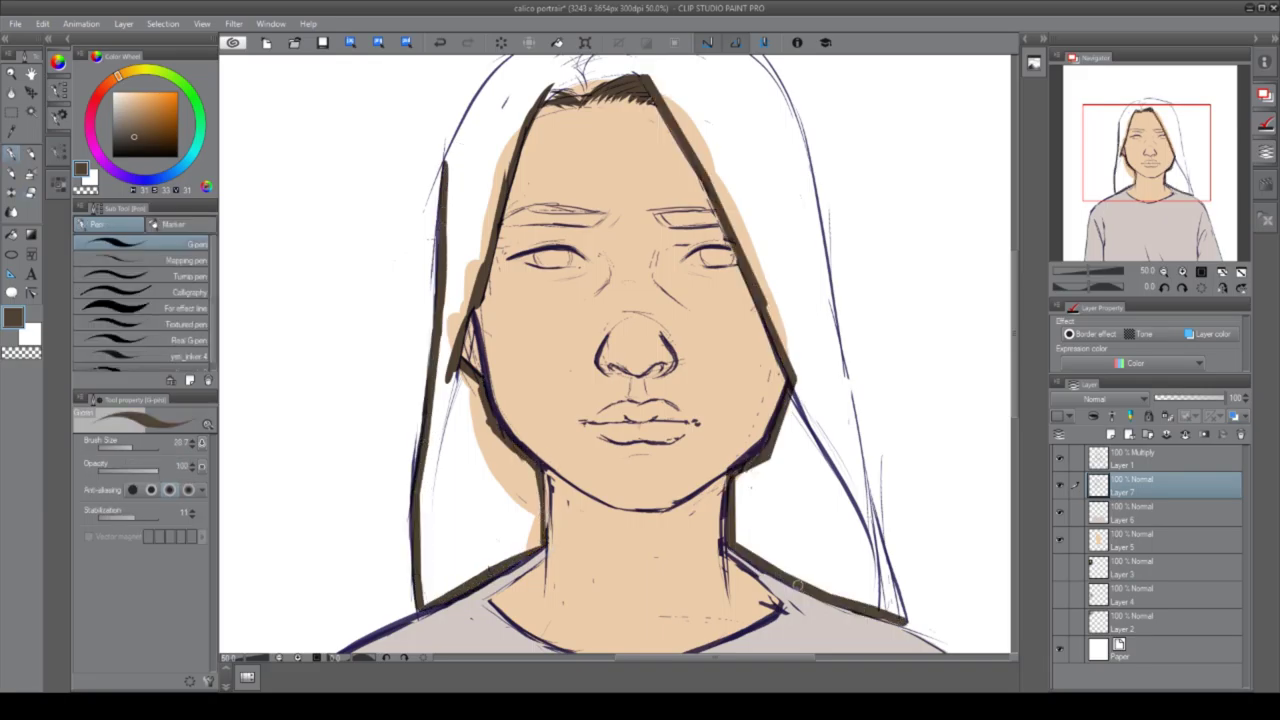
drag(900, 620, 806, 190)
scroll(806, 190, up, 2)
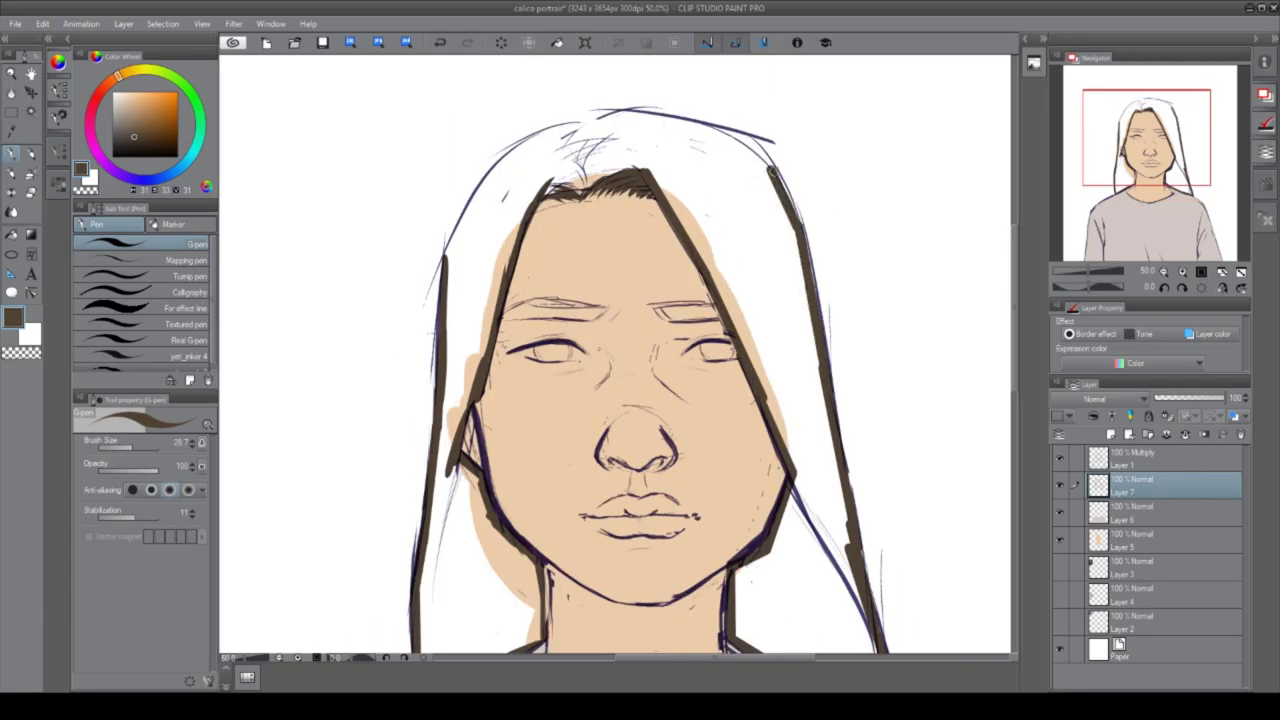
Close the dark brown outline over the crown and fill the whole hair shape with the same brown on Layer 7.
key(g)
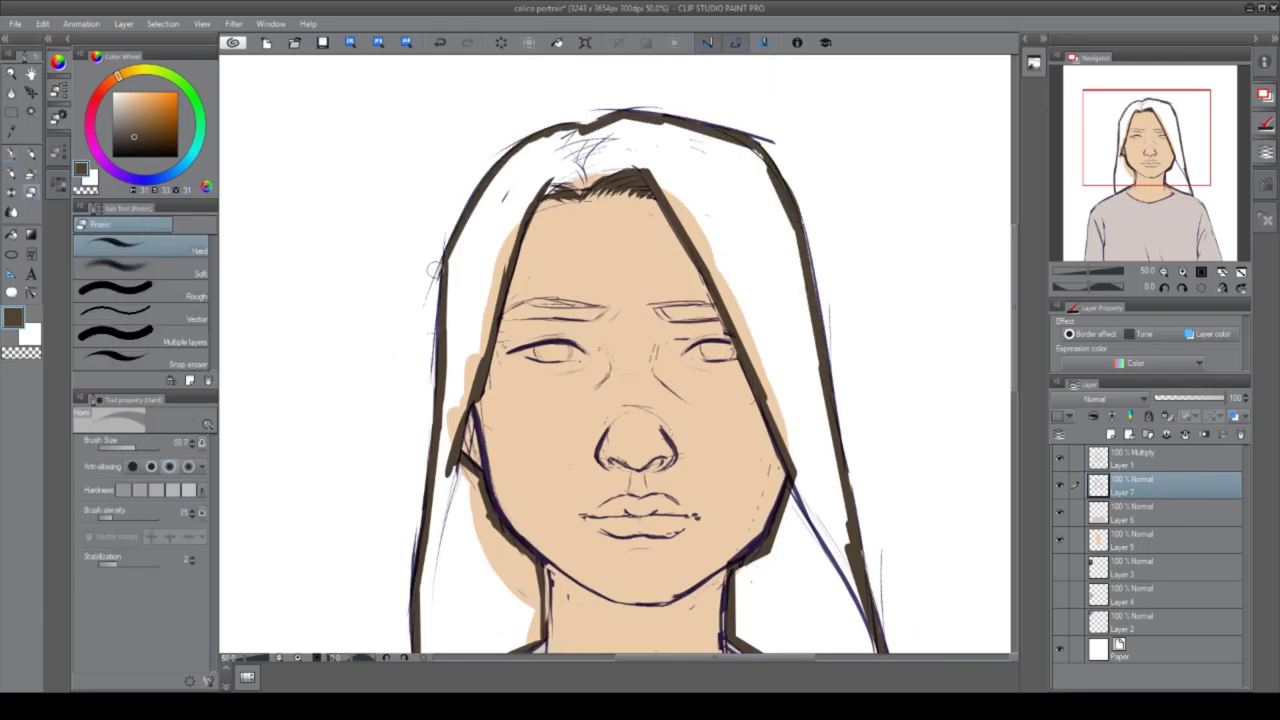
click(503, 229)
key(p)
scroll(474, 274, up, 1)
scroll(494, 344, down, 2)
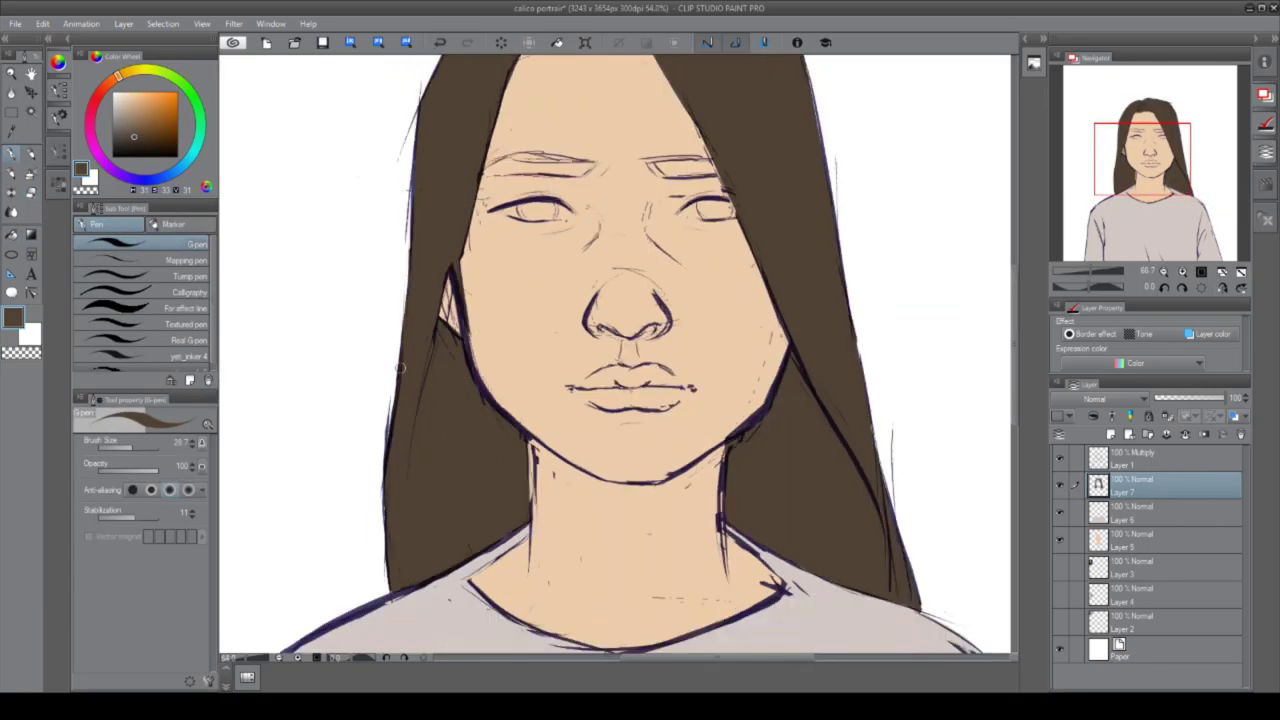
Paint both eyebrows in the dark brown of the hair on Layer 7.
scroll(563, 334, up, 4)
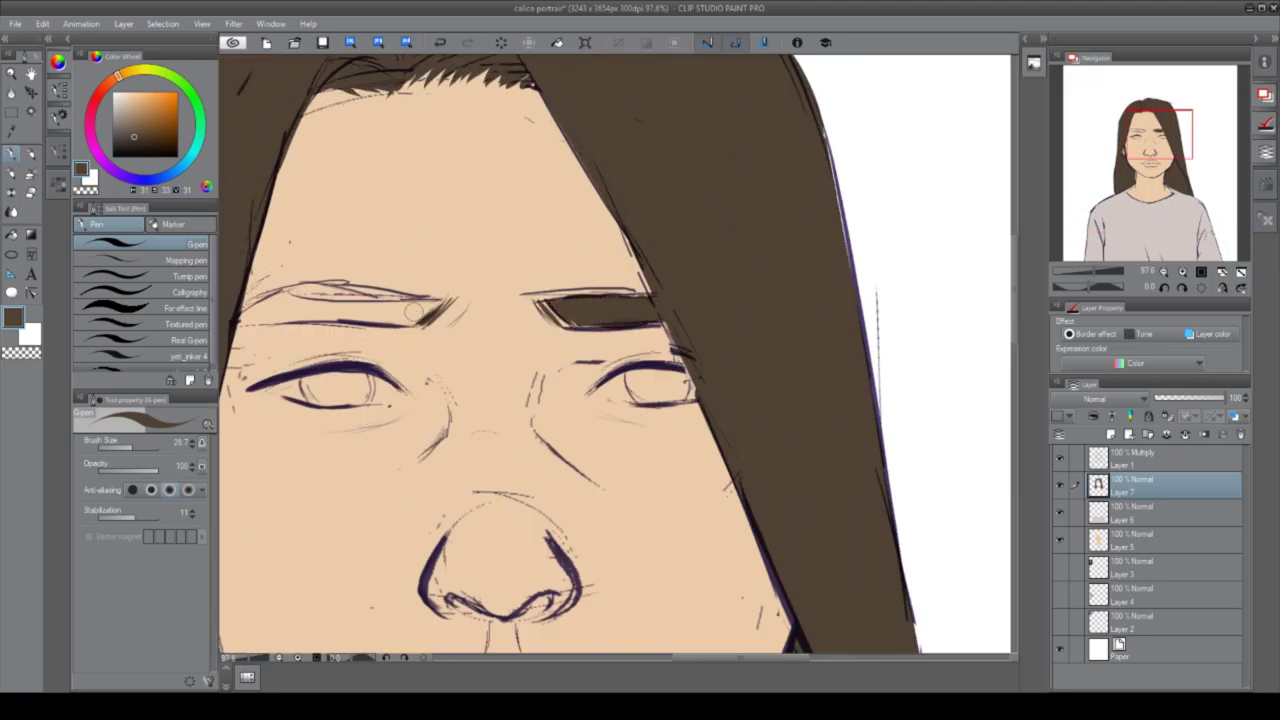
mouse_move(412, 313)
mouse_down()
mouse_move(250, 318)
mouse_move(410, 300)
mouse_move(260, 300)
mouse_up()
scroll(300, 300, down, 3)
Add a layer named deets above the skin layer and paint the whites of both eyes in pale cream.
alt+click(560, 230)
scroll(560, 230, up, 3)
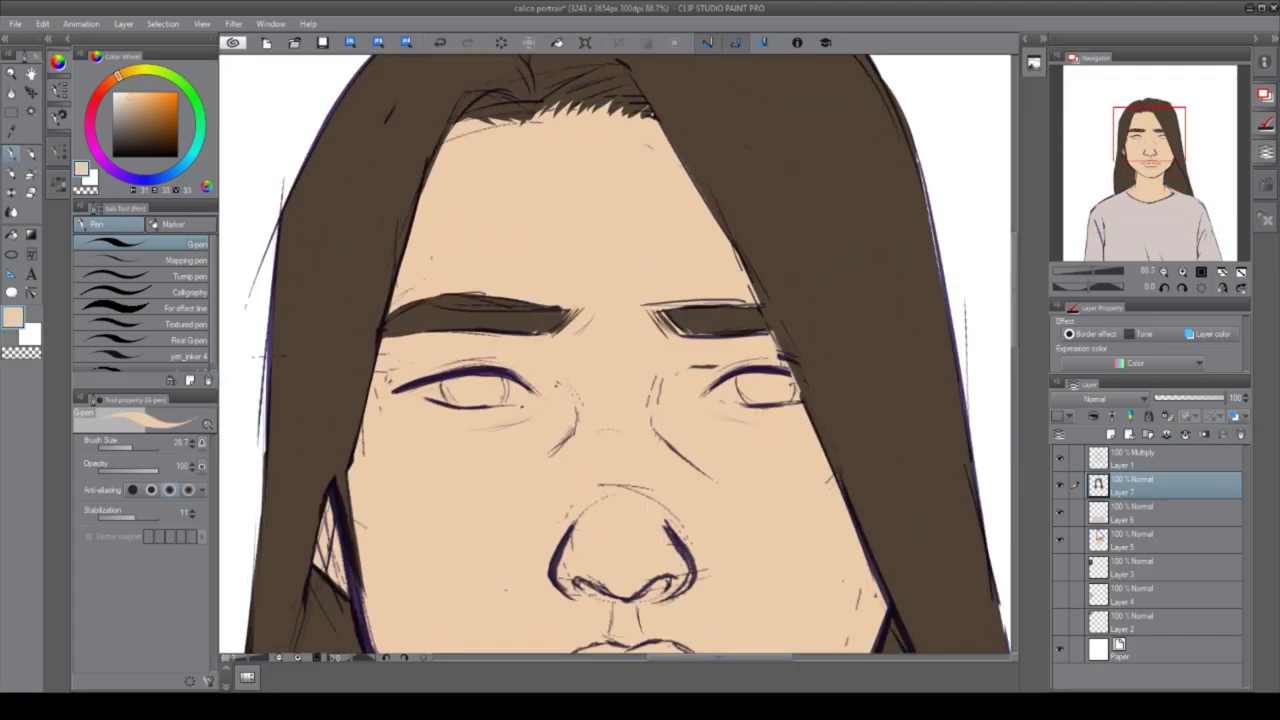
key(ctrl+shift+n)
click(118, 96)
scroll(600, 380, up, 3)
drag(420, 400, 540, 398)
drag(905, 392, 812, 400)
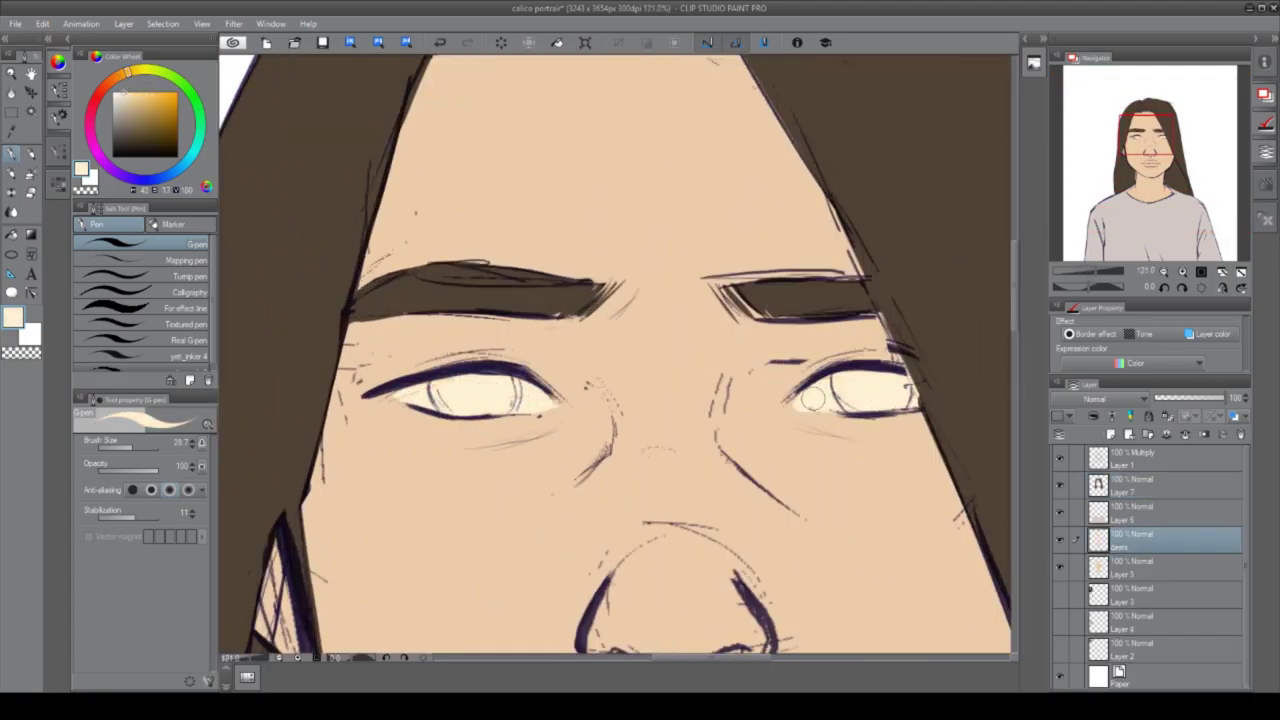
Paint both irises dark reddish brown and fill the lips with terracotta on the deets layer.
alt+click(790, 300)
mouse_move(440, 385)
mouse_down()
mouse_move(445, 395)
mouse_move(465, 372)
mouse_up()
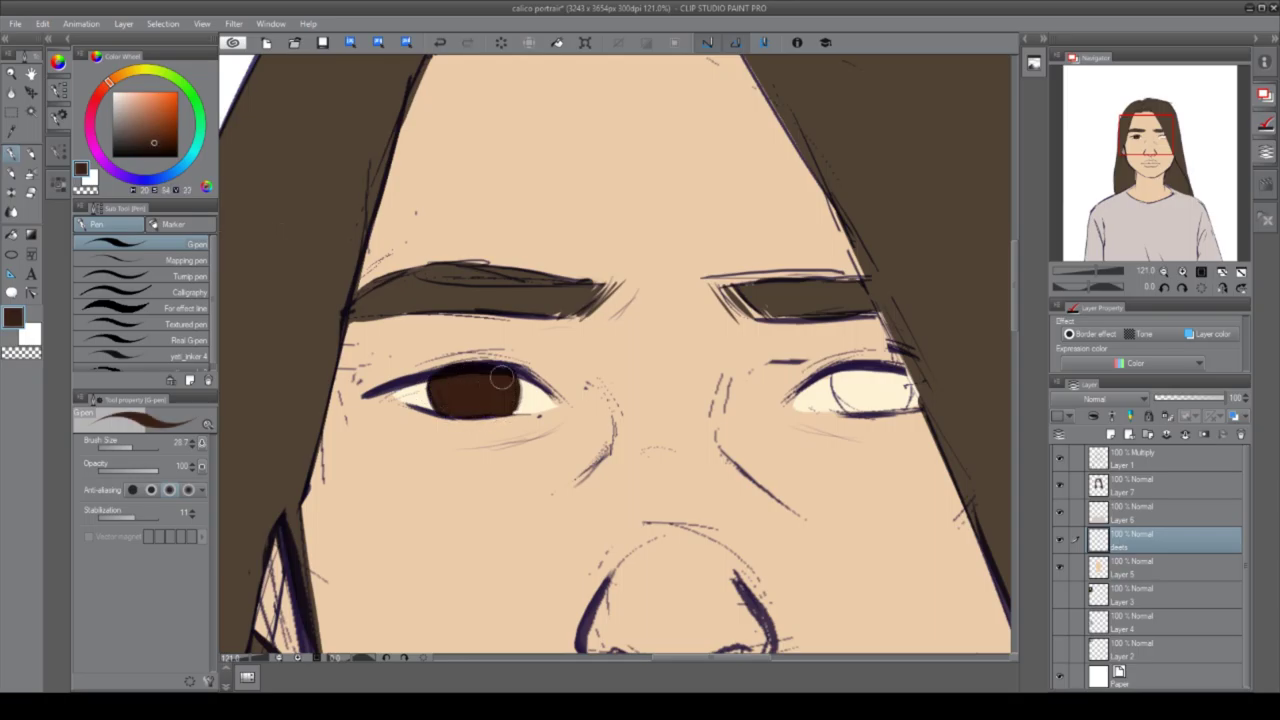
scroll(430, 375, up, 2)
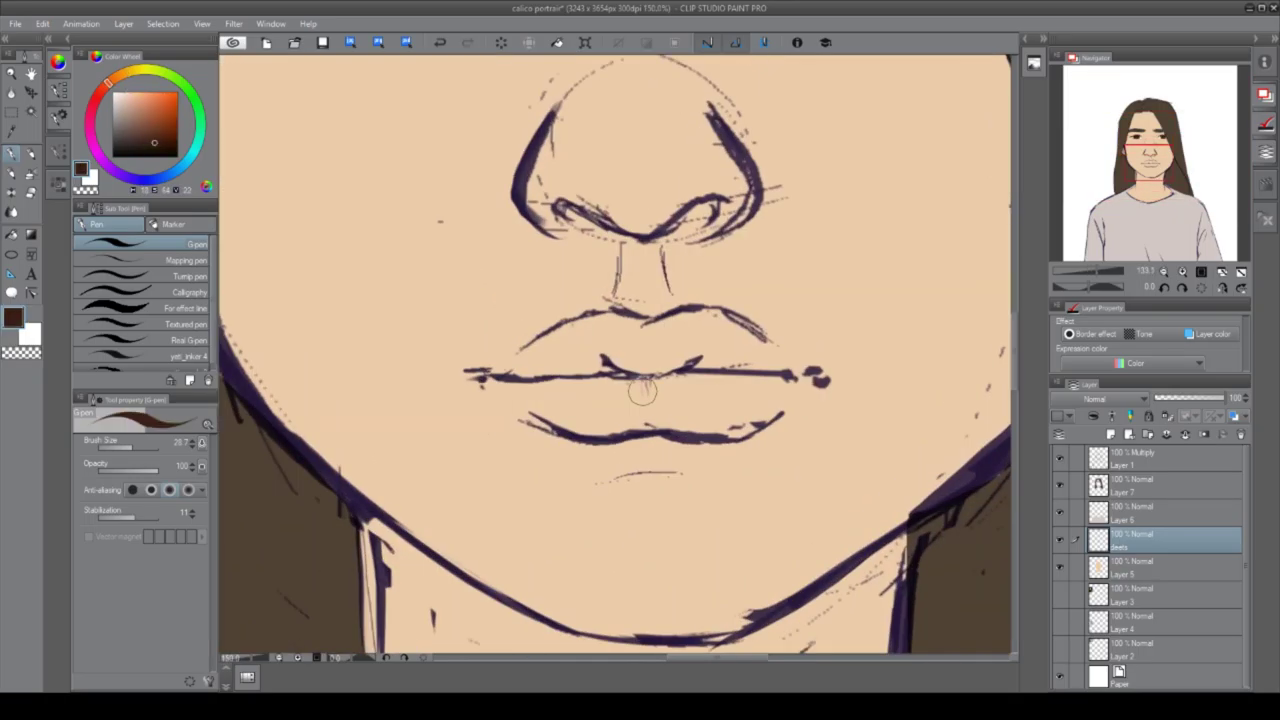
click(150, 100)
mouse_move(500, 375)
mouse_down()
mouse_move(753, 352)
mouse_move(721, 424)
mouse_move(576, 427)
mouse_move(557, 371)
mouse_move(793, 390)
mouse_move(672, 381)
mouse_up()
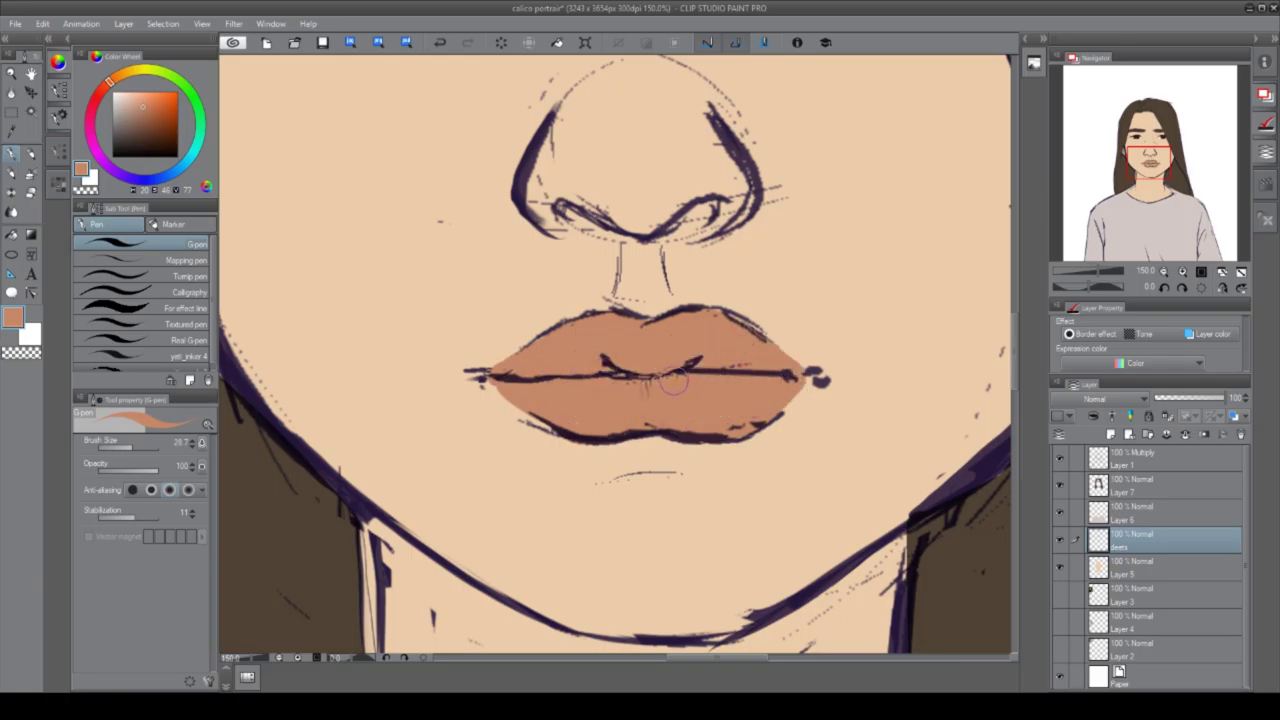
Lasso the nose and mouth on Layer 1 and the deets layer, shift them slightly sideways, and deselect.
scroll(672, 381, down, 5)
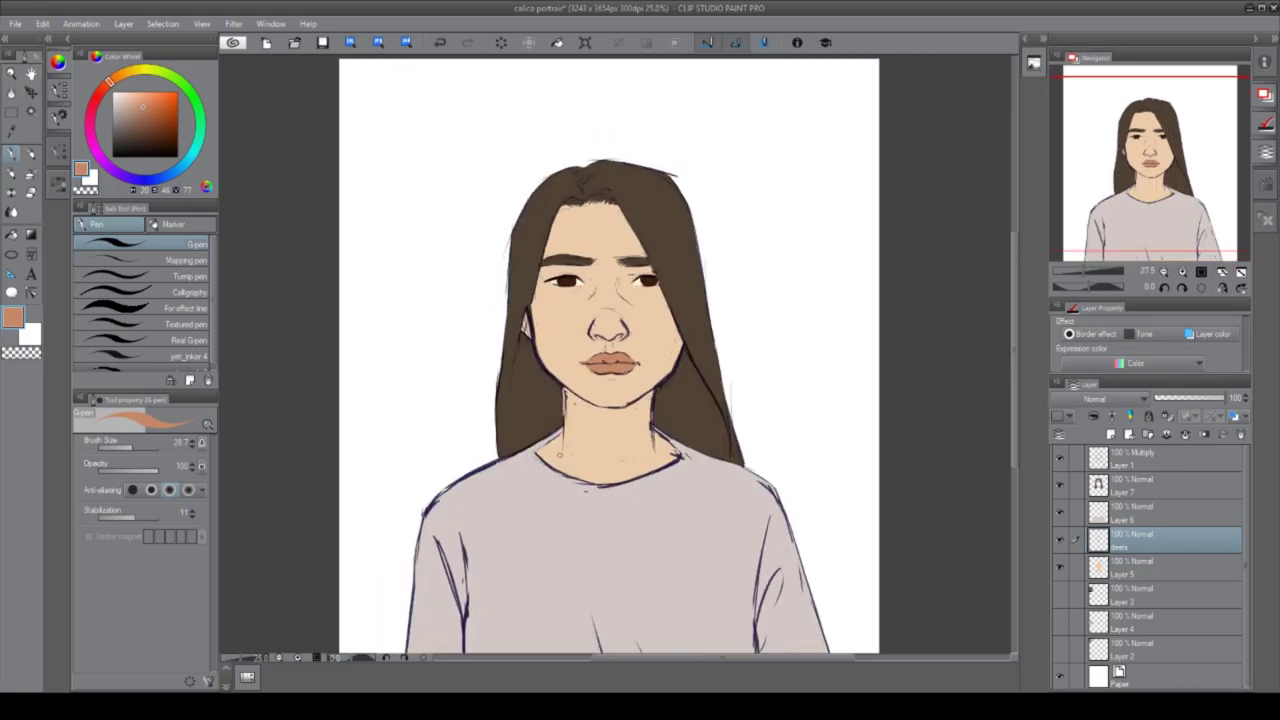
scroll(600, 300, up, 2)
click(1168, 464)
scroll(620, 400, down, 4)
scroll(620, 400, up, 3)
click(11, 111)
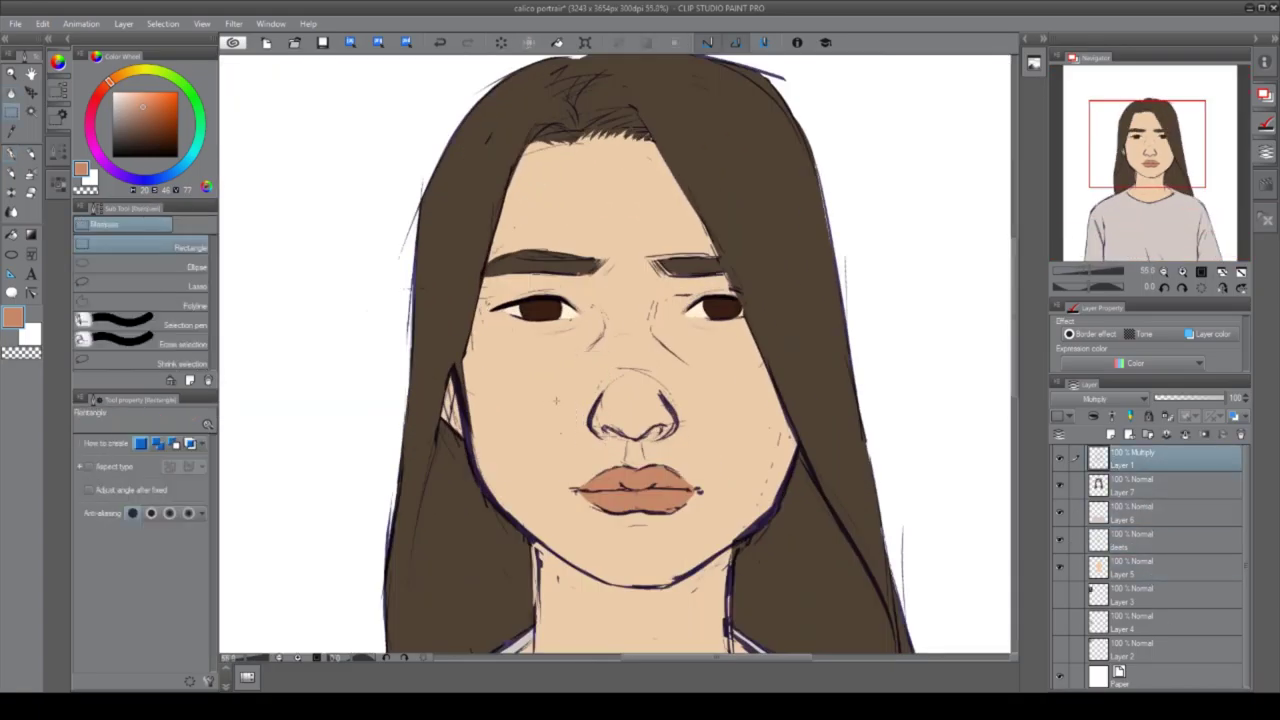
click(140, 285)
drag(680, 436, 676, 436)
mouse_move(612, 346)
mouse_down()
mouse_move(540, 480)
mouse_move(618, 350)
mouse_up()
key(k)
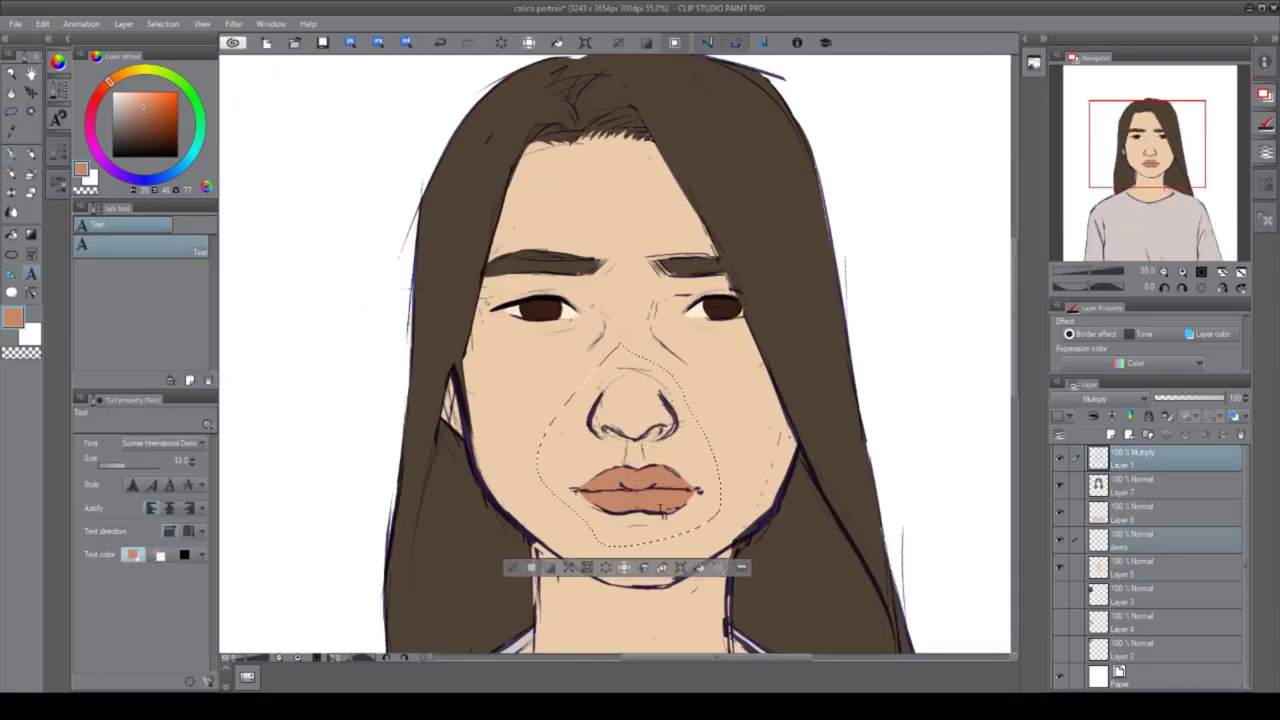
key(ctrl+d)
Hide the Layer 7 hair, retouch the face line art on Layer 1 in dark blue, and show the hair again.
click(1060, 484)
scroll(620, 400, down, 3)
scroll(620, 400, up, 3)
key(p)
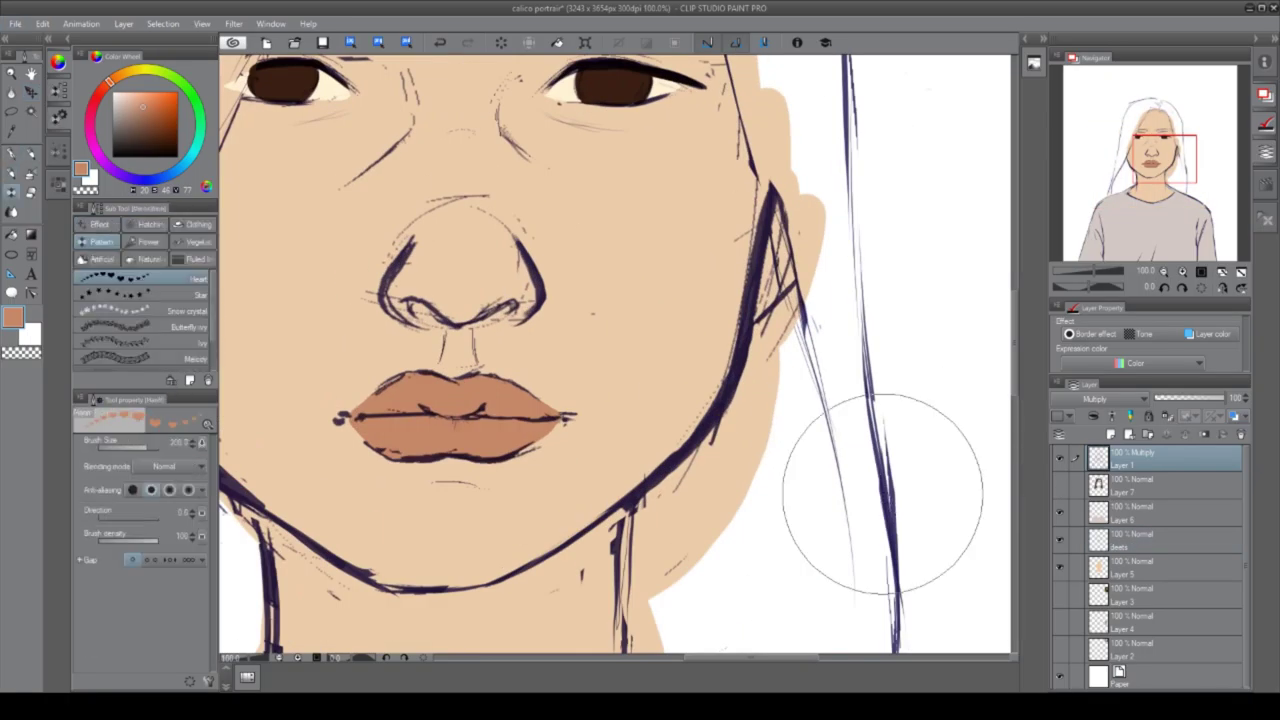
click(153, 134)
key(e)
scroll(625, 406, down, 5)
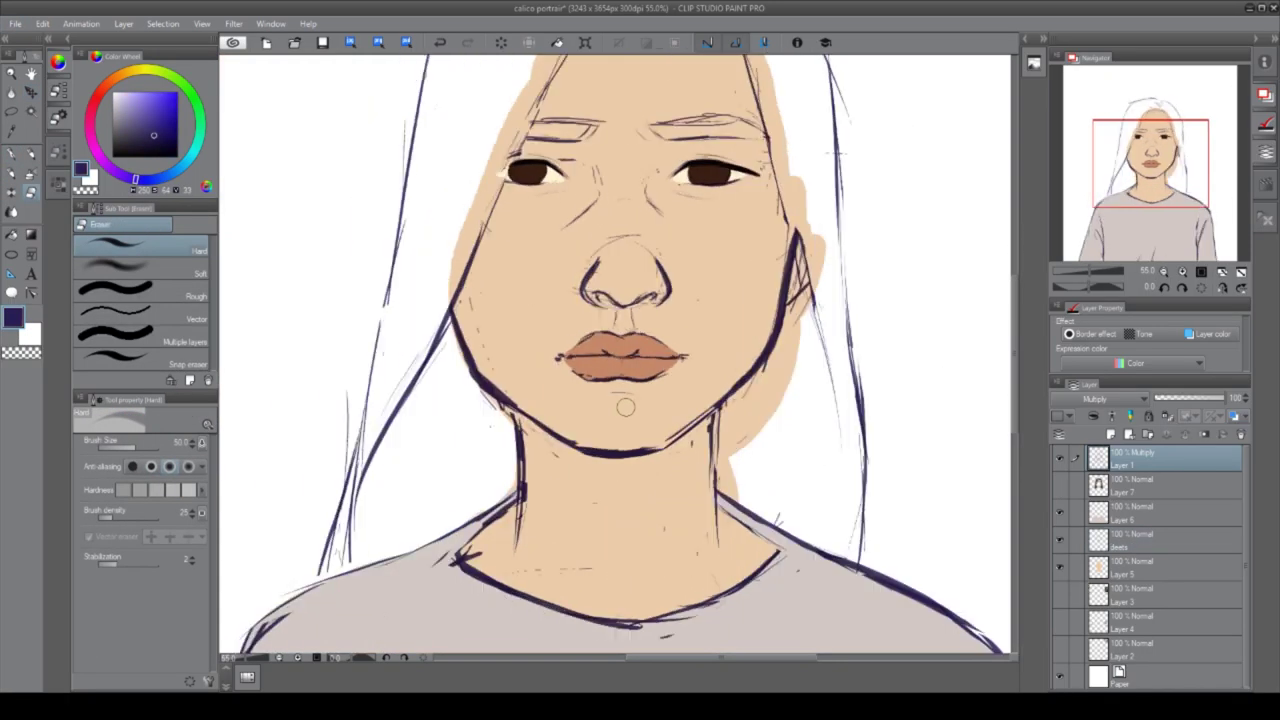
click(1060, 484)
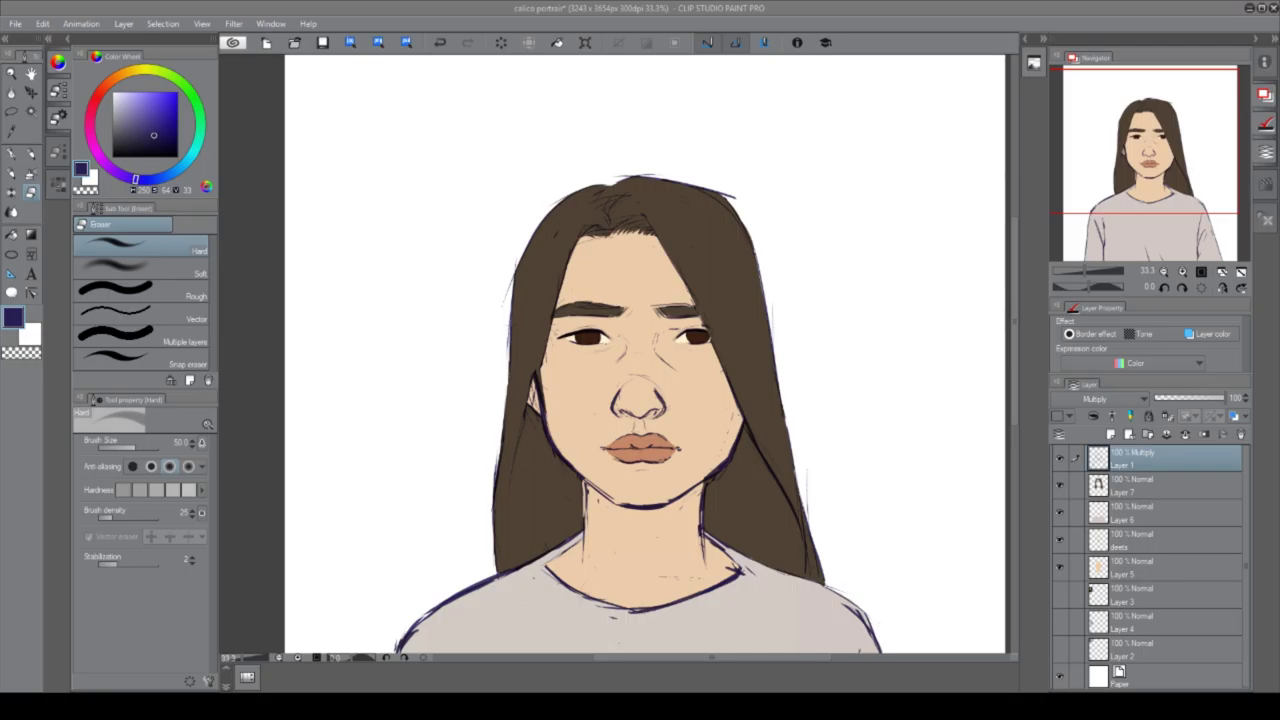
Blush the cheeks and nose with soft orange tones on the skin layer, Layer 5, using the Soft Brush.
scroll(640, 400, down, 2)
click(1130, 566)
key(b)
scroll(640, 400, up, 3)
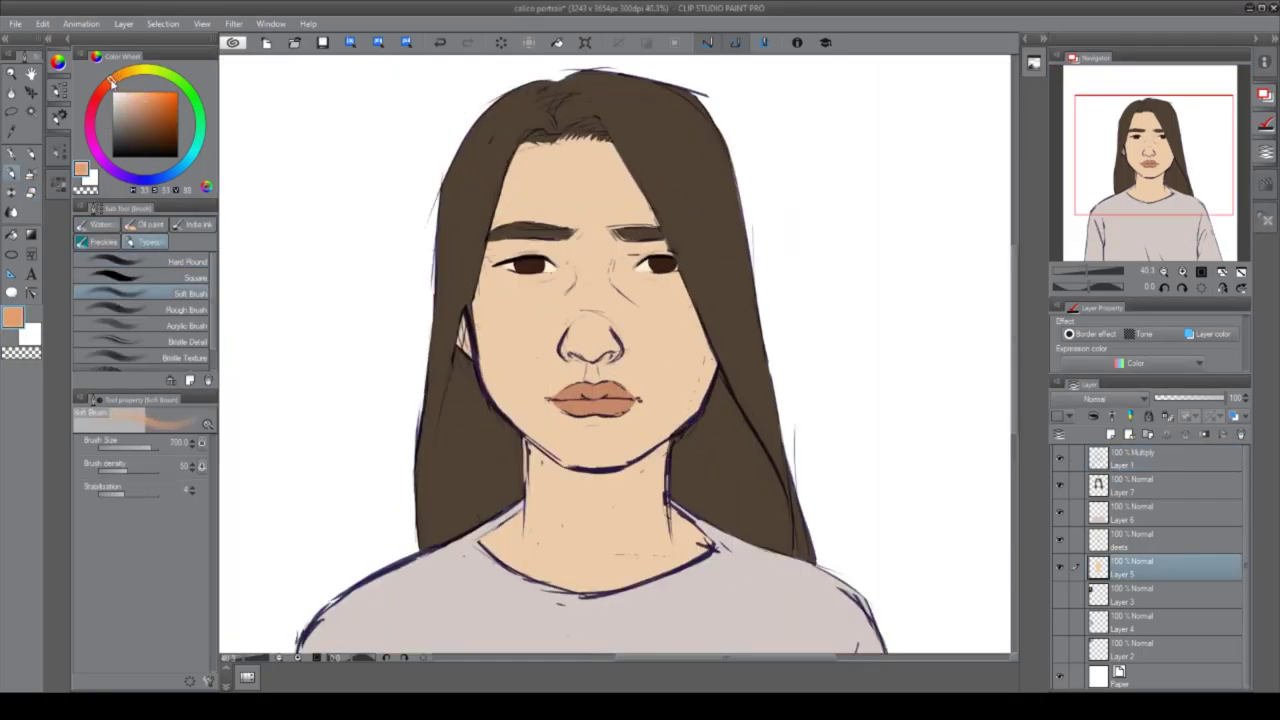
drag(490, 300, 520, 330)
drag(687, 290, 665, 305)
drag(580, 338, 602, 345)
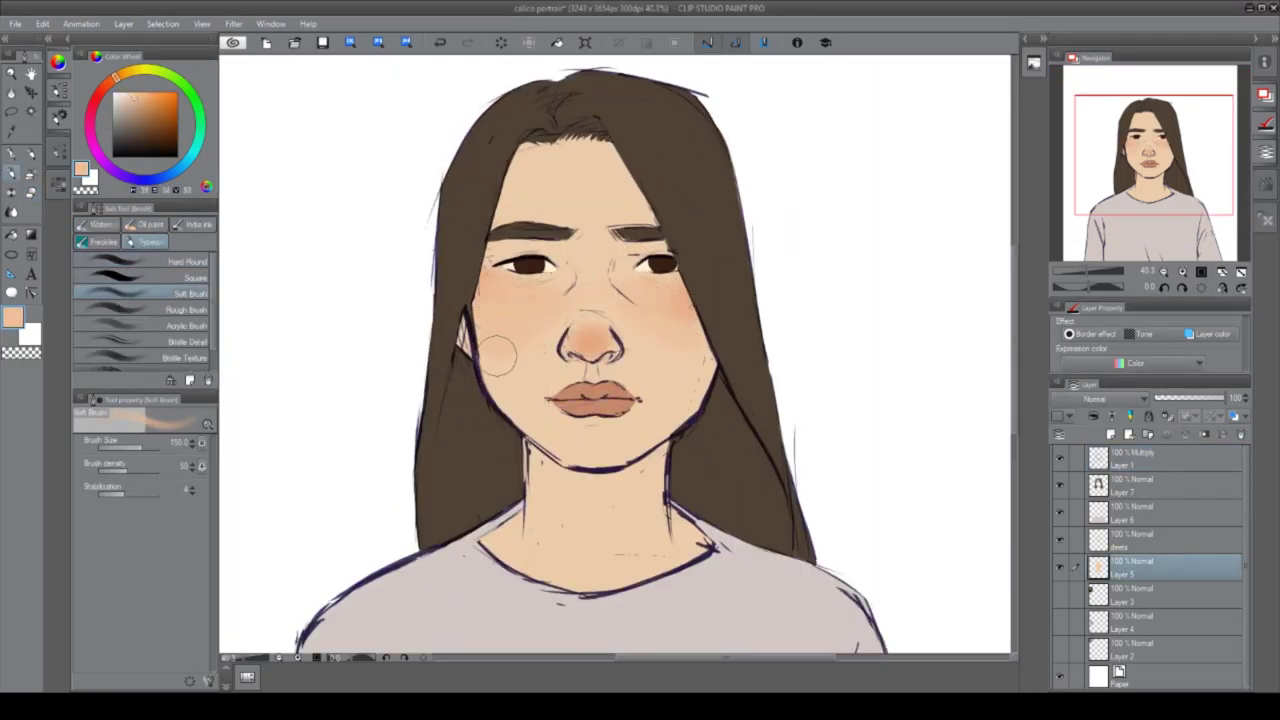
Add a Multiply layer on top and test shadow colours on the neck, settling on bright purple.
scroll(470, 340, down, 3)
scroll(700, 423, up, 3)
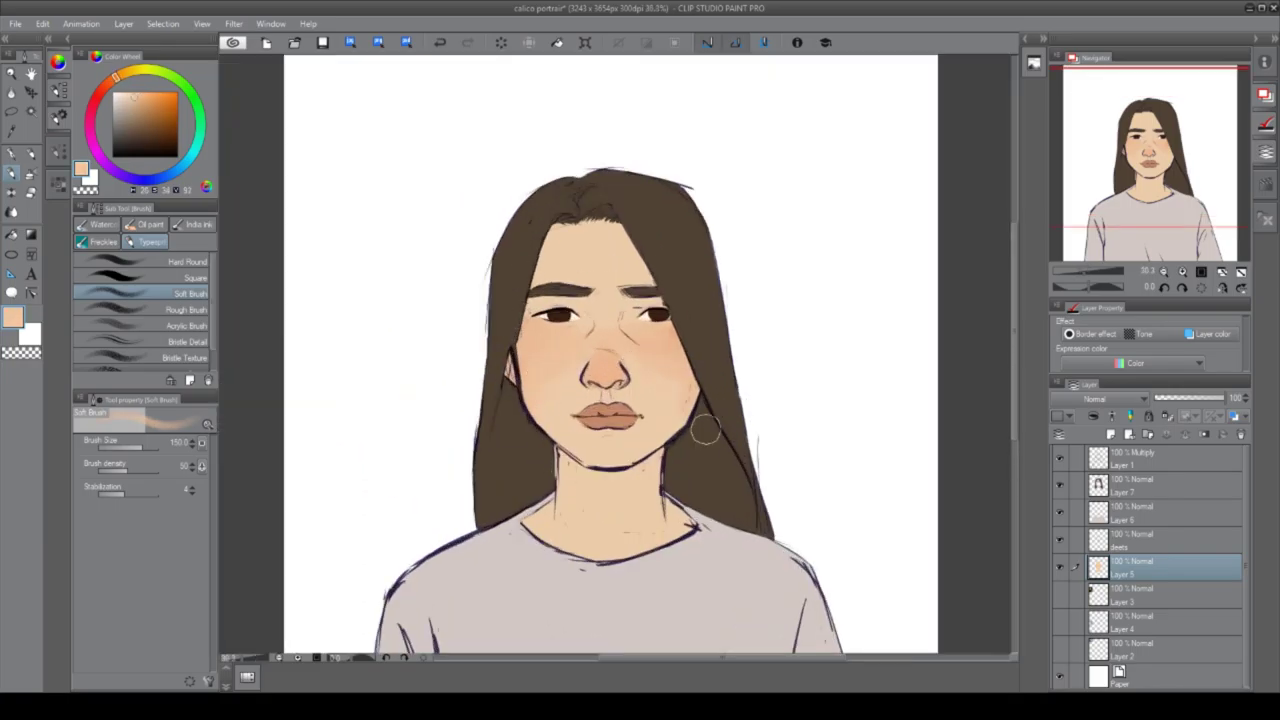
scroll(651, 309, up, 1)
key(ctrl+shift+n)
scroll(651, 309, down, 1)
mouse_move(575, 470)
mouse_down()
mouse_move(650, 530)
mouse_move(630, 520)
mouse_move(750, 510)
mouse_up()
key(ctrl+z)
click(185, 160)
key(ctrl+z)
click(163, 177)
key(ctrl+z)
drag(141, 176, 103, 160)
Shade the nose, eye sockets, forehead edges, jaw, neck and hair behind the neck in purple with the Soft Brush.
drag(645, 365, 690, 380)
drag(600, 160, 700, 260)
drag(620, 470, 700, 520)
drag(760, 200, 790, 360)
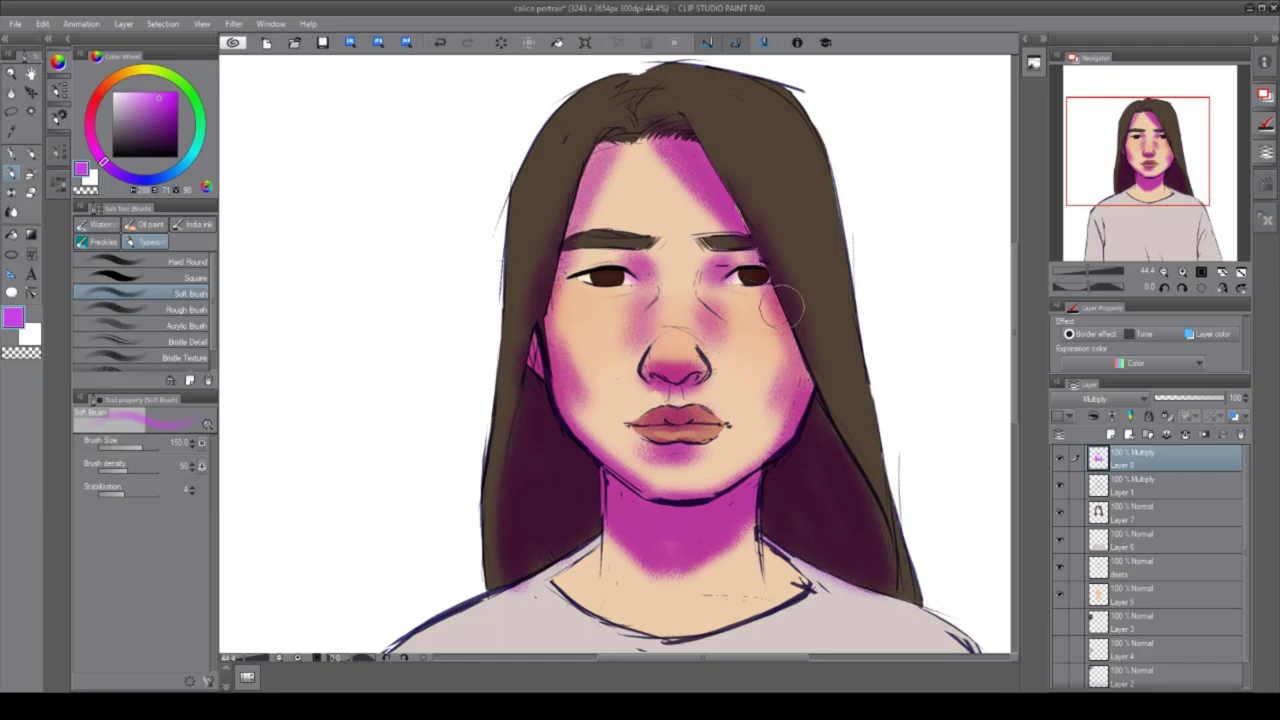
drag(575, 255, 545, 280)
Shade the shirt's shoulders and sleeve folds in purple and lower the Multiply layer's opacity to 43%.
scroll(615, 350, down, 3)
drag(540, 430, 550, 555)
drag(860, 480, 850, 555)
drag(750, 345, 830, 385)
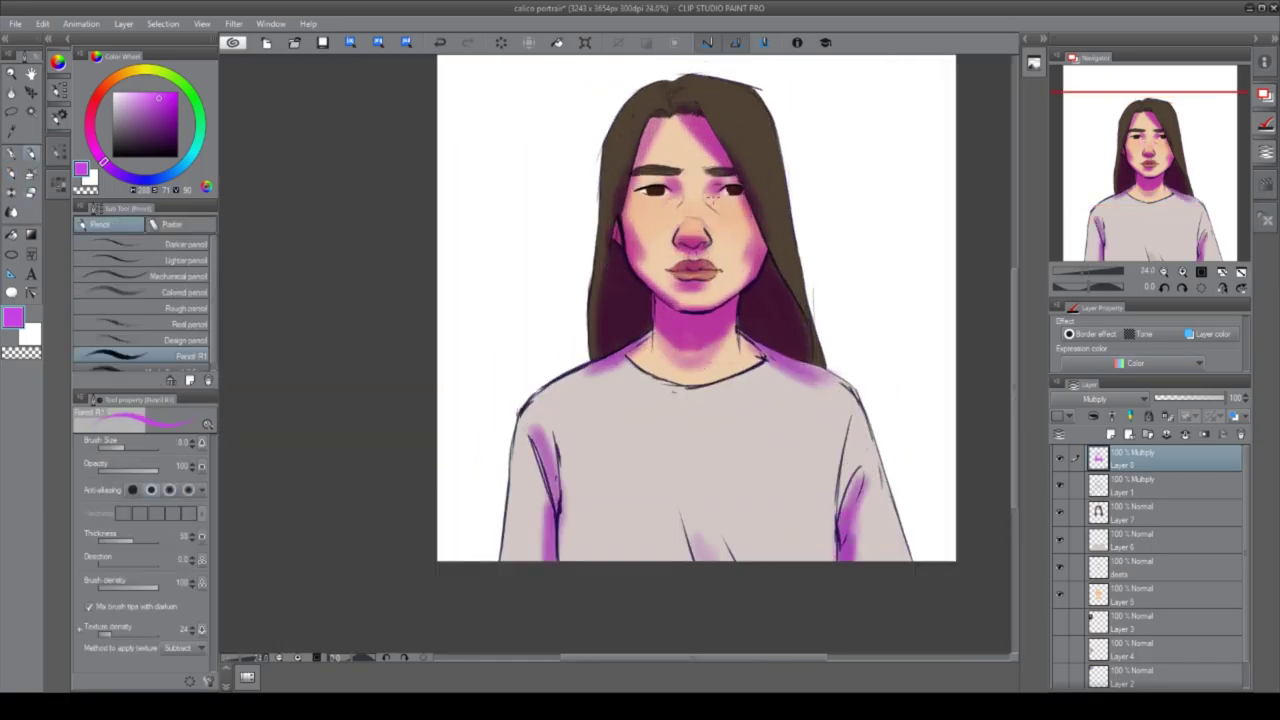
click(1185, 398)
Group the base layers into a folder and blend sampled skin tone over the nose bridge on a new top layer.
scroll(700, 200, up, 5)
key(ctrl+shift+n)
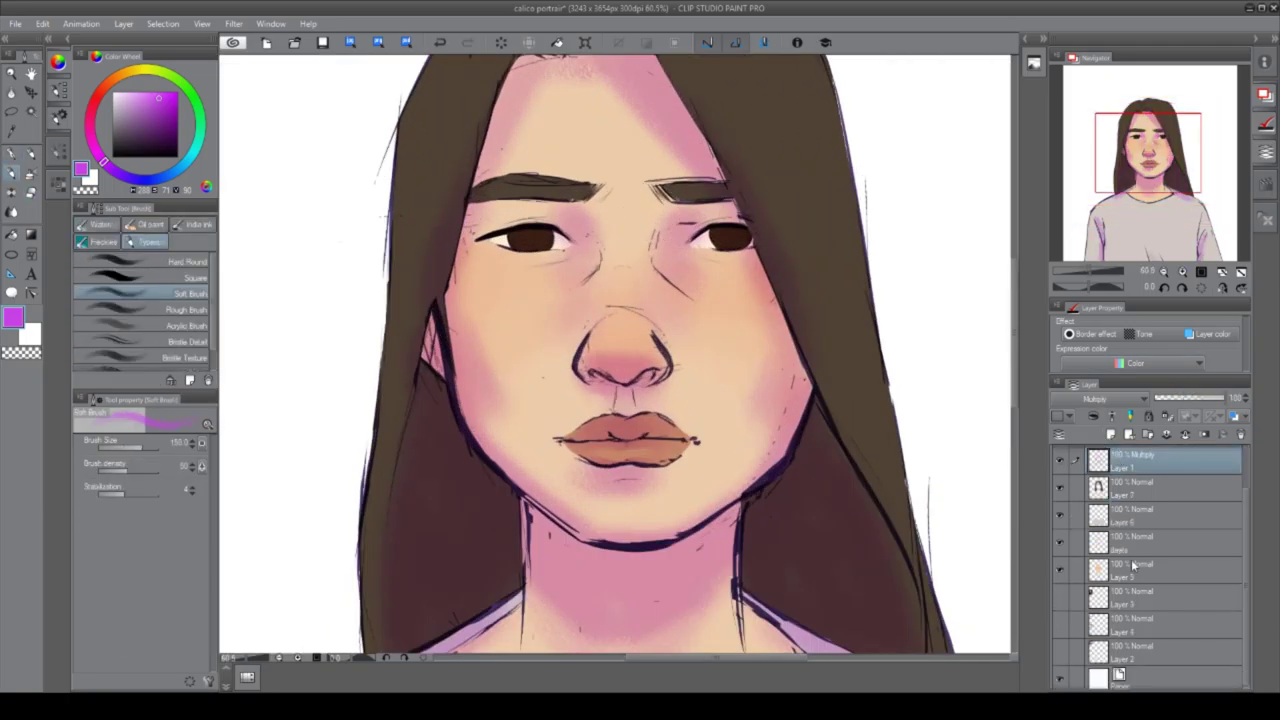
alt+click(515, 330)
drag(590, 297, 620, 338)
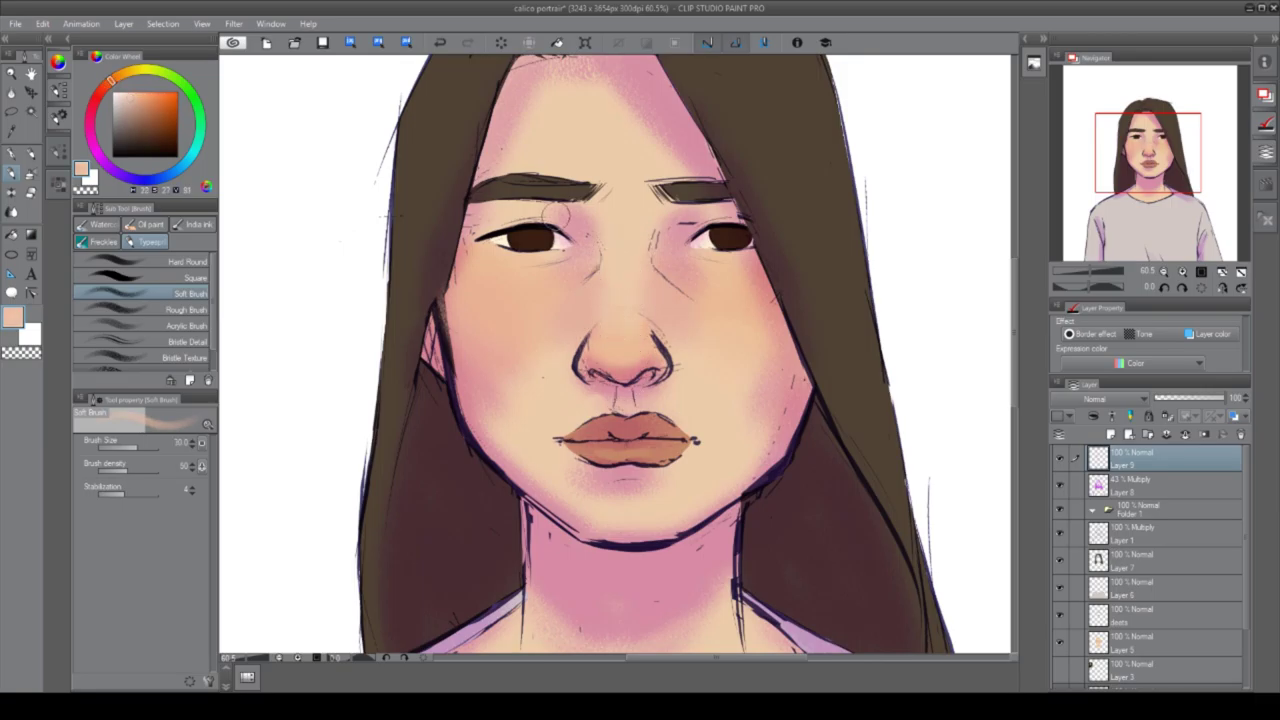
Try a muted red for the shadows, and remove the shading layers above the folder.
alt+click(588, 254)
click(147, 107)
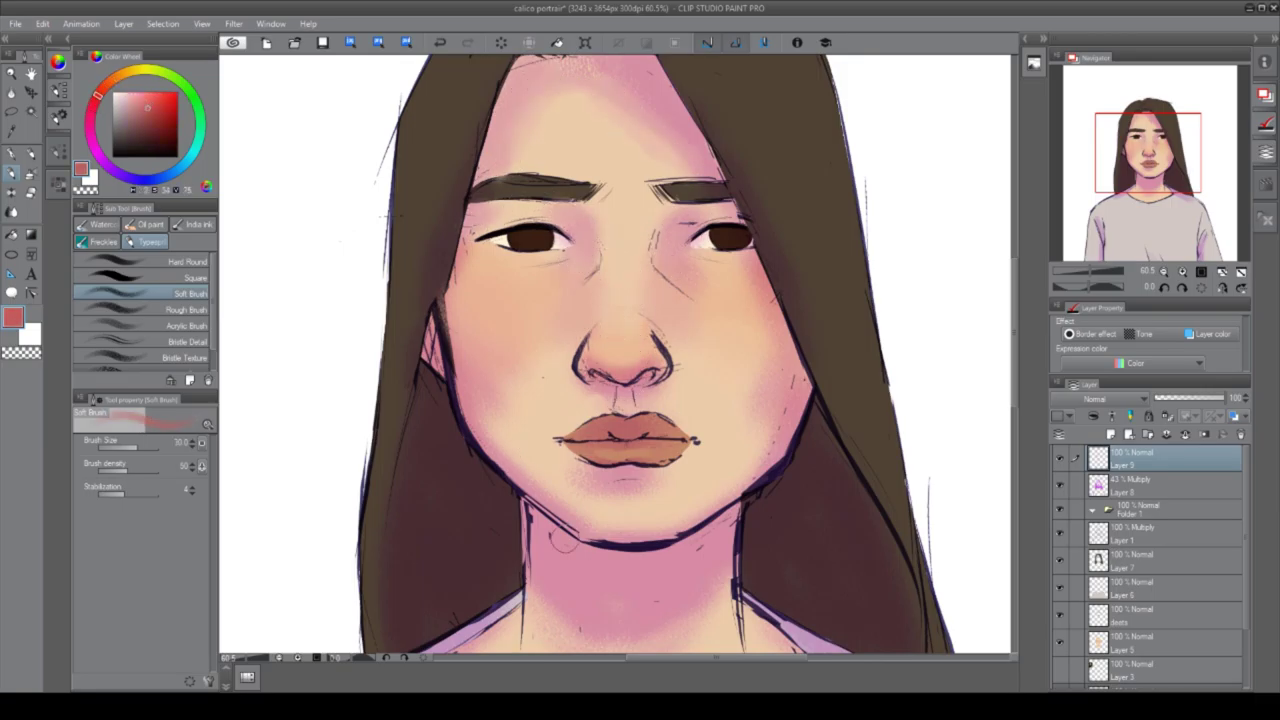
drag(530, 580, 735, 505)
key(ctrl+z)
key(ctrl+z)
key(ctrl+z)
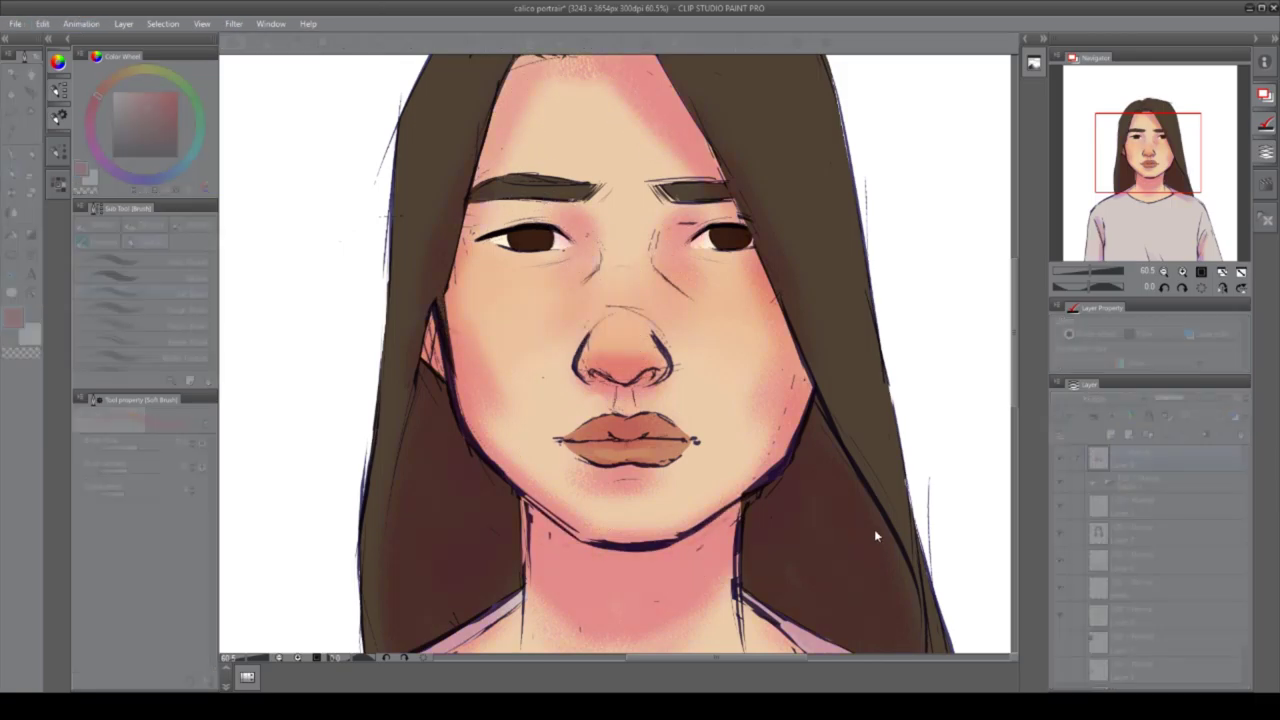
scroll(597, 457, down, 2)
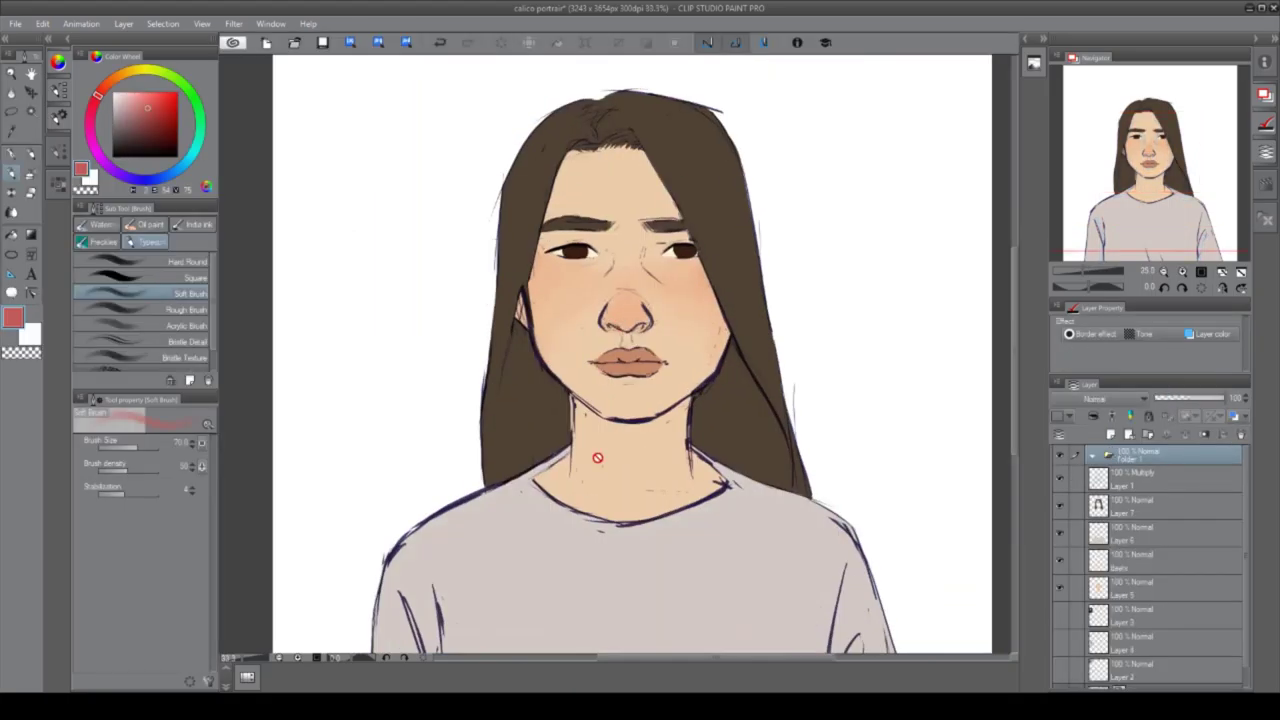
Add a Multiply layer above Folder 1 and shade the nose, inner eye corners, neck and hair behind it in pinkish red.
scroll(597, 457, up, 2)
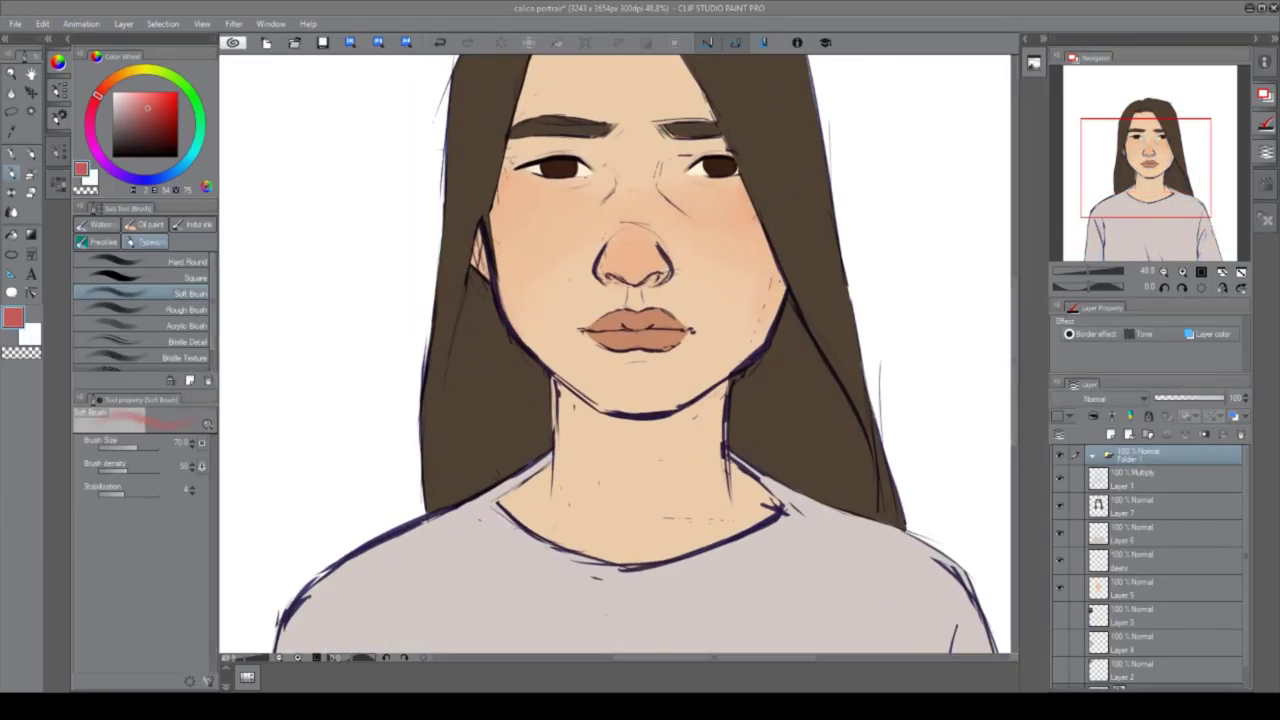
key(ctrl+shift+n)
scroll(646, 534, down, 1)
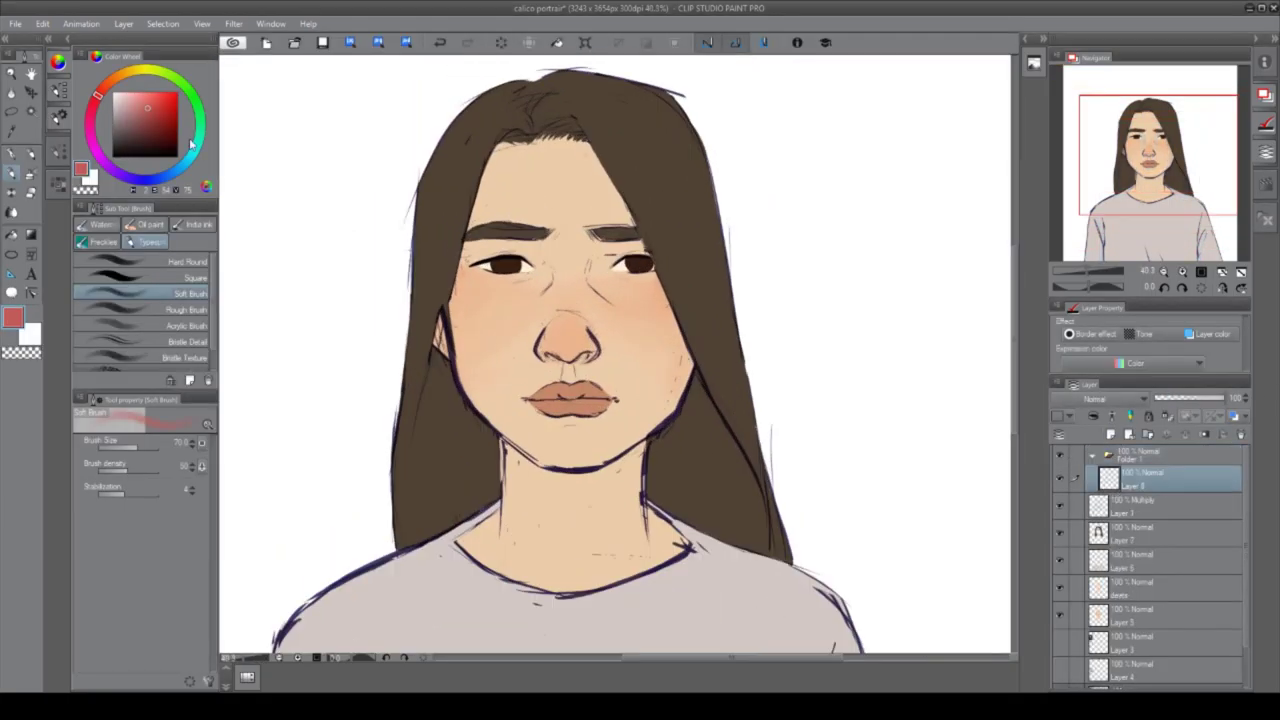
key(ctrl+z)
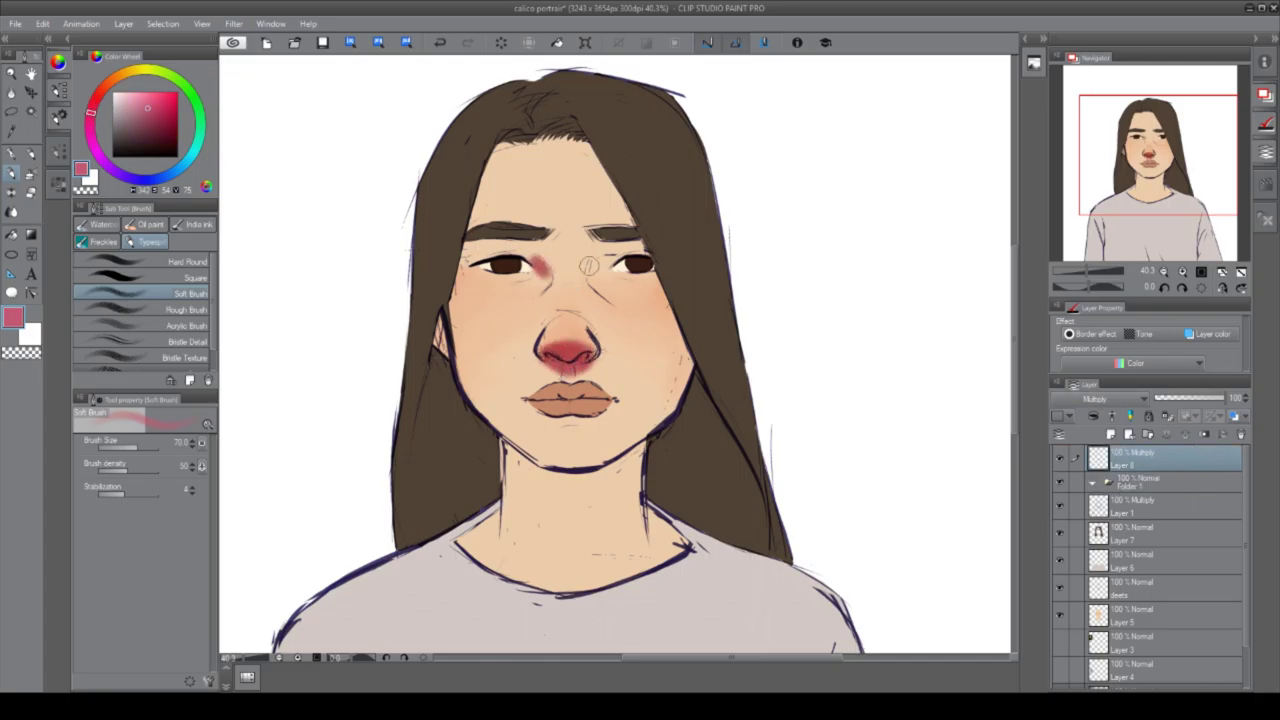
drag(589, 265, 610, 268)
drag(502, 442, 640, 446)
mouse_move(440, 330)
mouse_down()
mouse_move(420, 550)
mouse_move(480, 390)
mouse_move(455, 440)
mouse_up()
Duplicate the base layers out of Folder 1, hide the folder, and merge the copies into a single layer.
click(1130, 484)
key(ctrl+c)
key(ctrl+v)
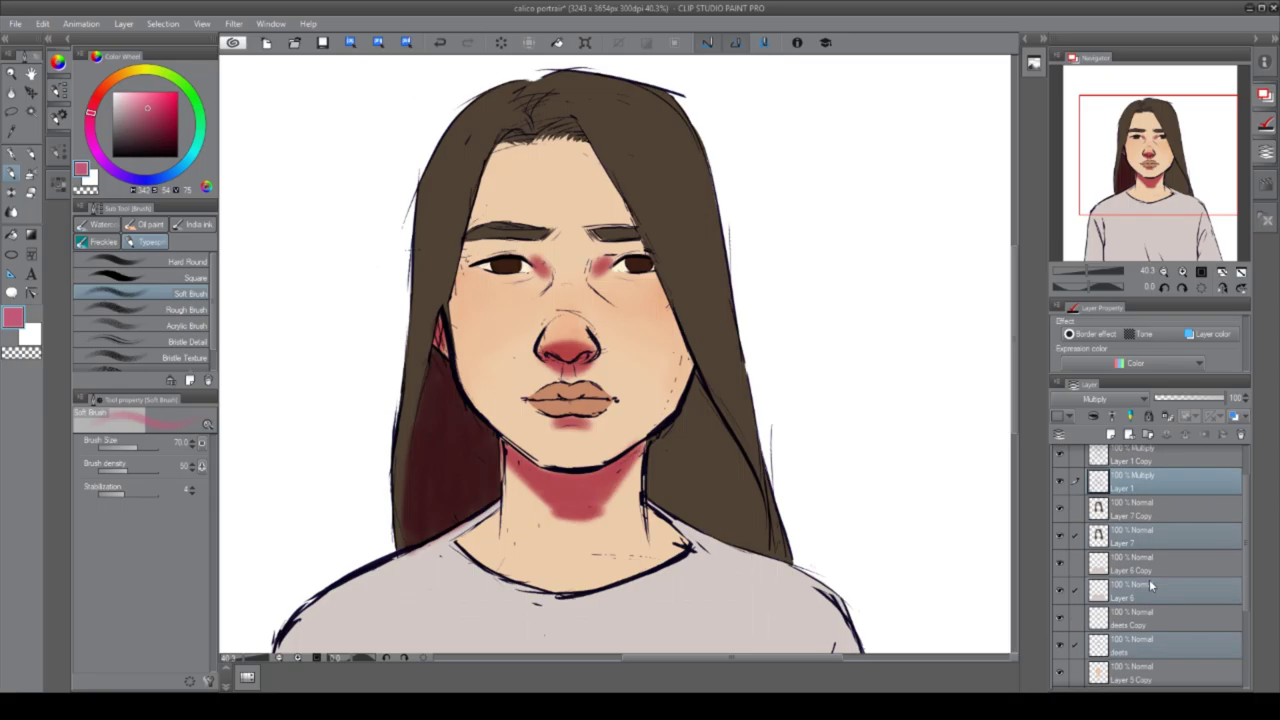
click(1120, 596)
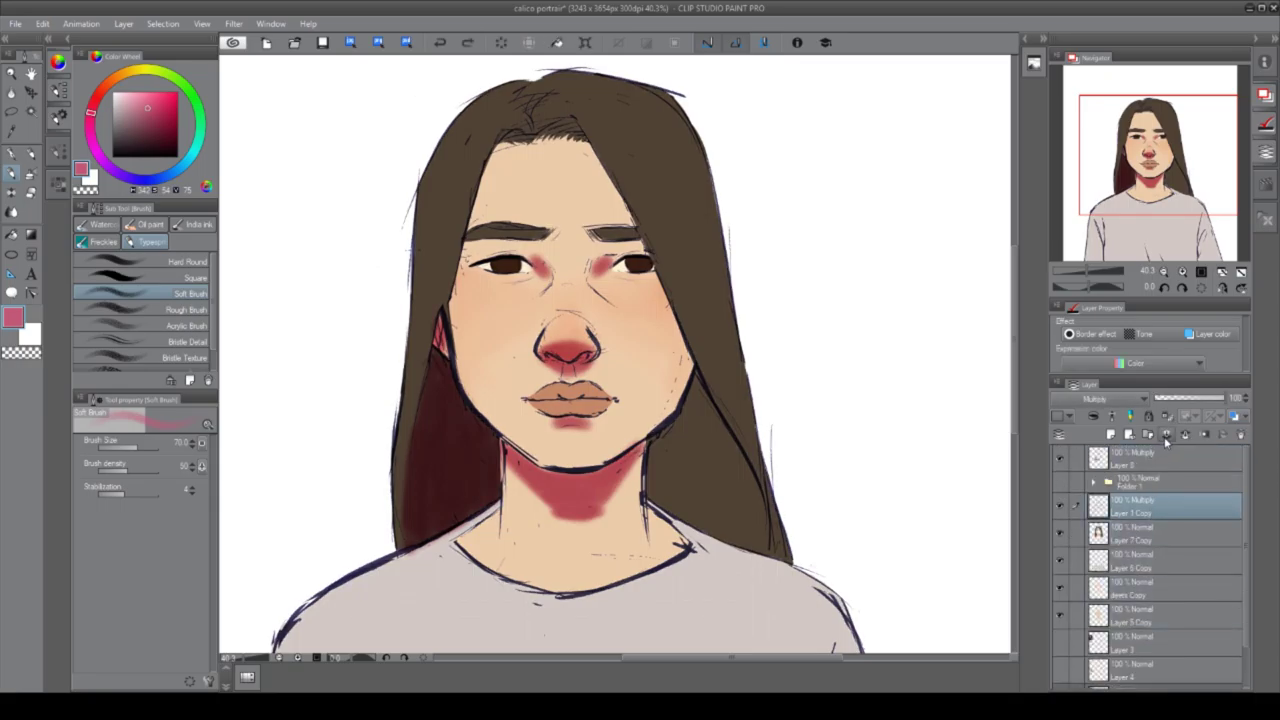
key(ctrl+e)
key(ctrl+e)
key(ctrl+e)
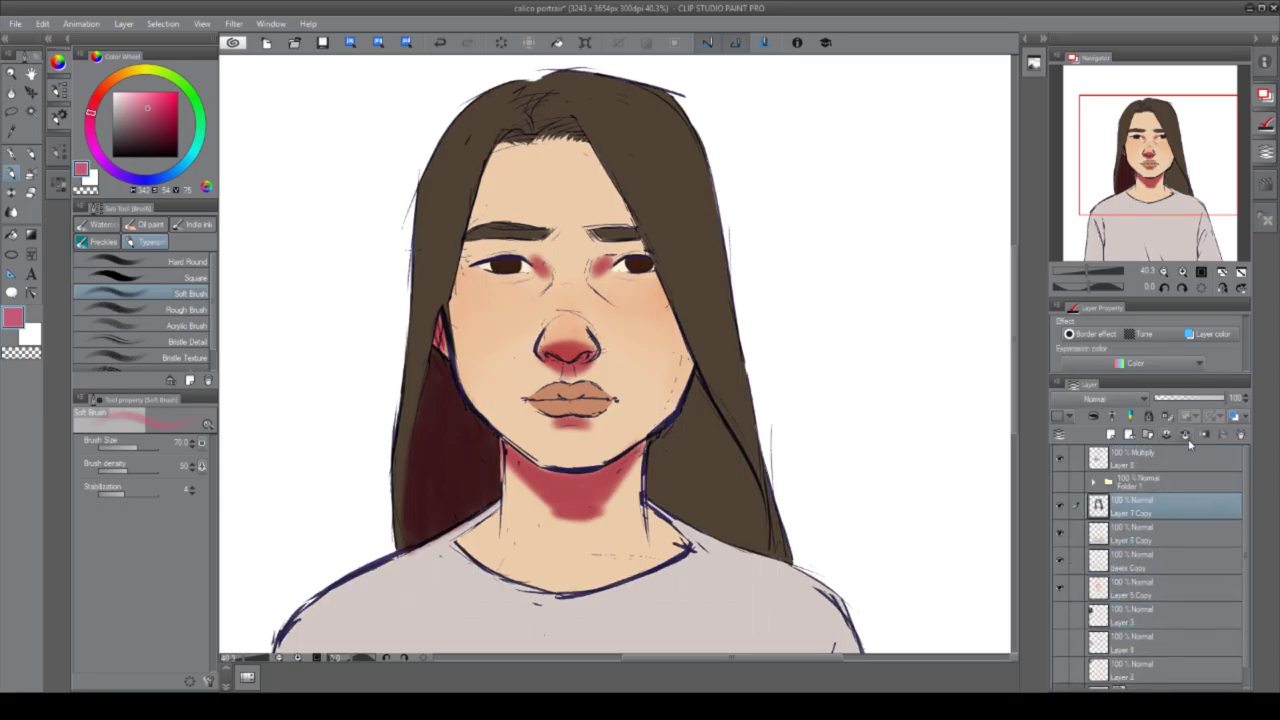
Shade the hairline, jaw edges, far cheek and hair behind the neck in pinkish red on the Multiply layer.
scroll(473, 597, up, 3)
drag(473, 597, 766, 591)
drag(600, 120, 586, 337)
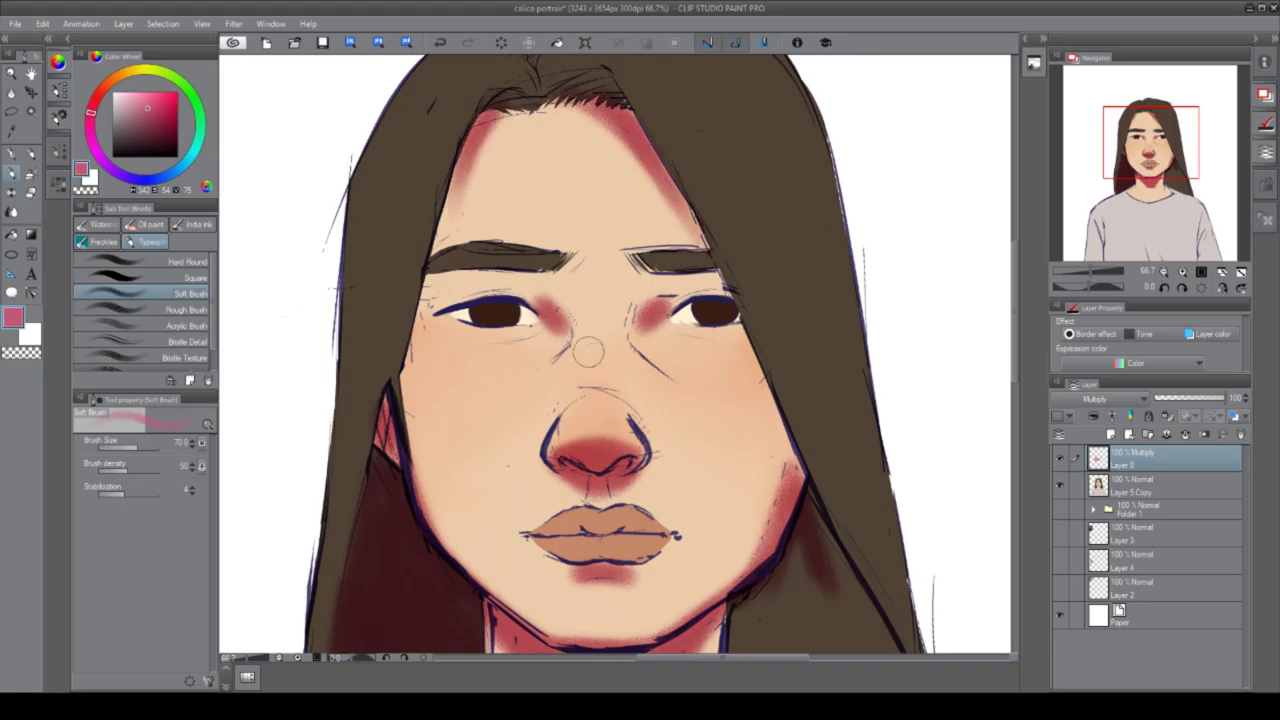
drag(740, 320, 766, 451)
scroll(835, 540, down, 2)
mouse_move(835, 540)
mouse_down()
mouse_move(880, 555)
mouse_move(935, 640)
mouse_up()
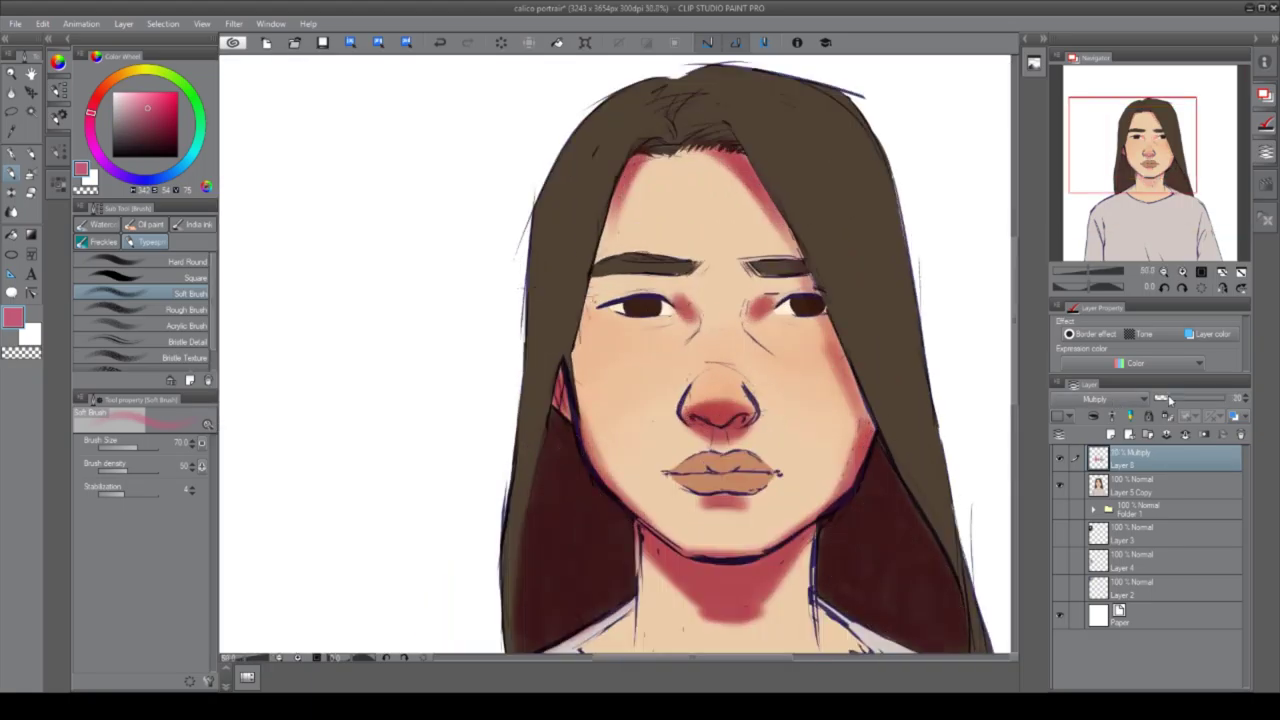
Reduce the existing Multiply shading's opacity and deepen the pinkish-red shadow on the neck and the hair behind it.
drag(1236, 398, 1168, 398)
mouse_move(640, 560)
mouse_down()
mouse_move(740, 600)
mouse_move(851, 528)
mouse_move(900, 600)
mouse_up()
drag(620, 470, 592, 597)
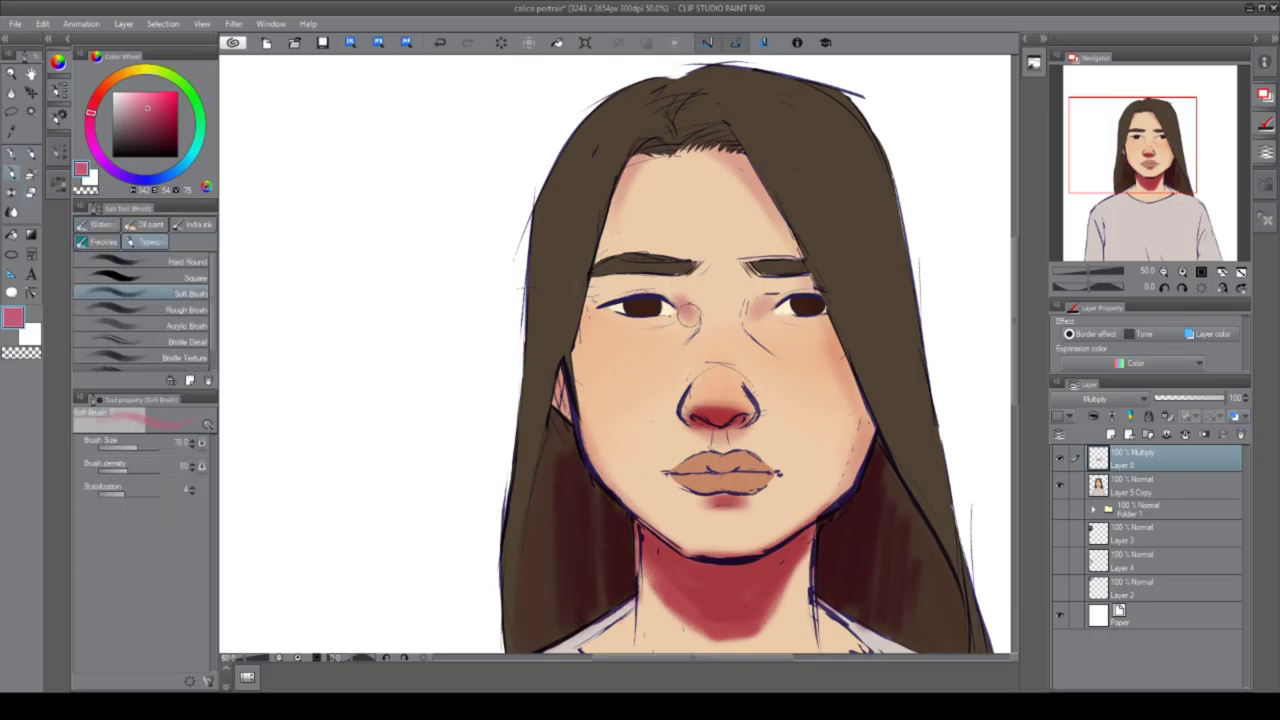
Shade the forehead edge, far cheek, near jaw, inner eye corners and sides of the nose in pinkish red with the Soft Brush.
mouse_move(705, 145)
mouse_down()
mouse_move(810, 290)
mouse_move(875, 495)
mouse_up()
drag(600, 350, 560, 455)
drag(590, 280, 600, 490)
drag(750, 300, 825, 275)
drag(755, 395, 690, 350)
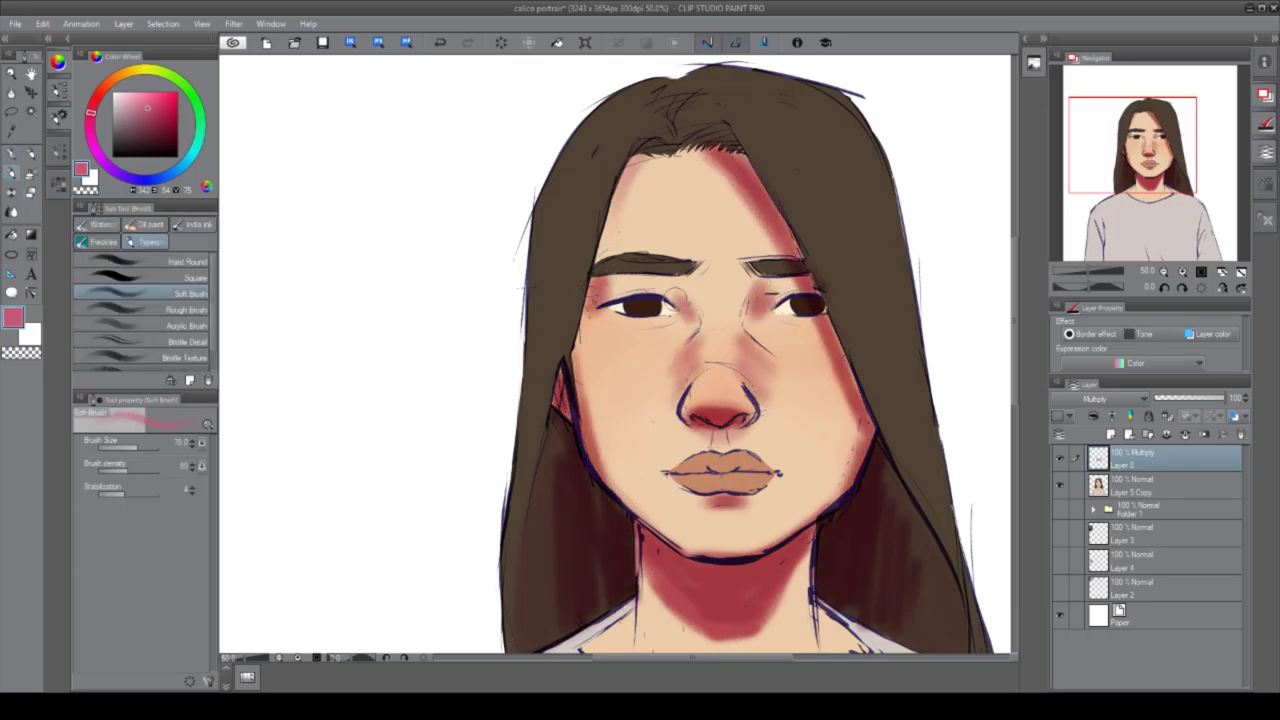
Add soft pinkish-red shadows to the hair parting, eyelids, near hairline and far cheek.
drag(670, 300, 615, 200)
mouse_move(635, 135)
mouse_down()
mouse_move(700, 80)
mouse_move(680, 115)
mouse_up()
drag(850, 315, 840, 410)
drag(605, 300, 670, 305)
Shade the shirt's sleeve folds in pinkish red with the rough pen, and merge the Multiply layer into the portrait layer.
key(p)
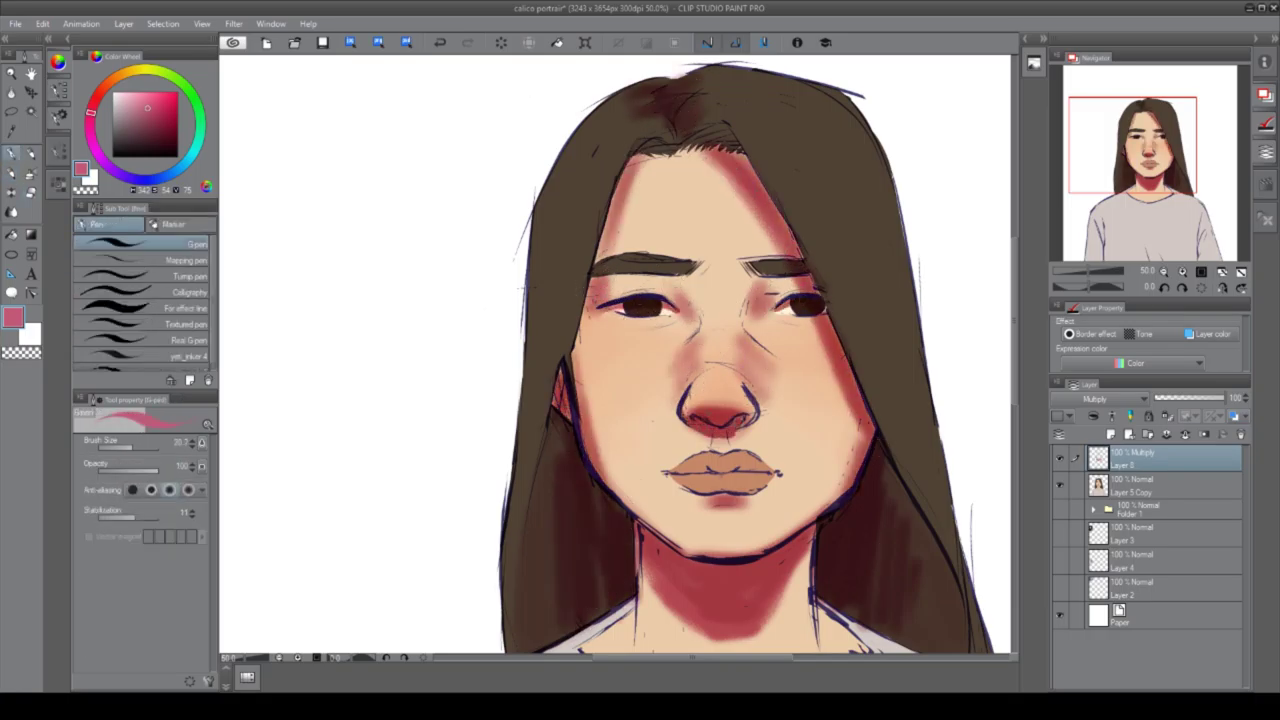
scroll(745, 420, down, 1)
drag(460, 560, 480, 320)
key(period)
key(period)
key(period)
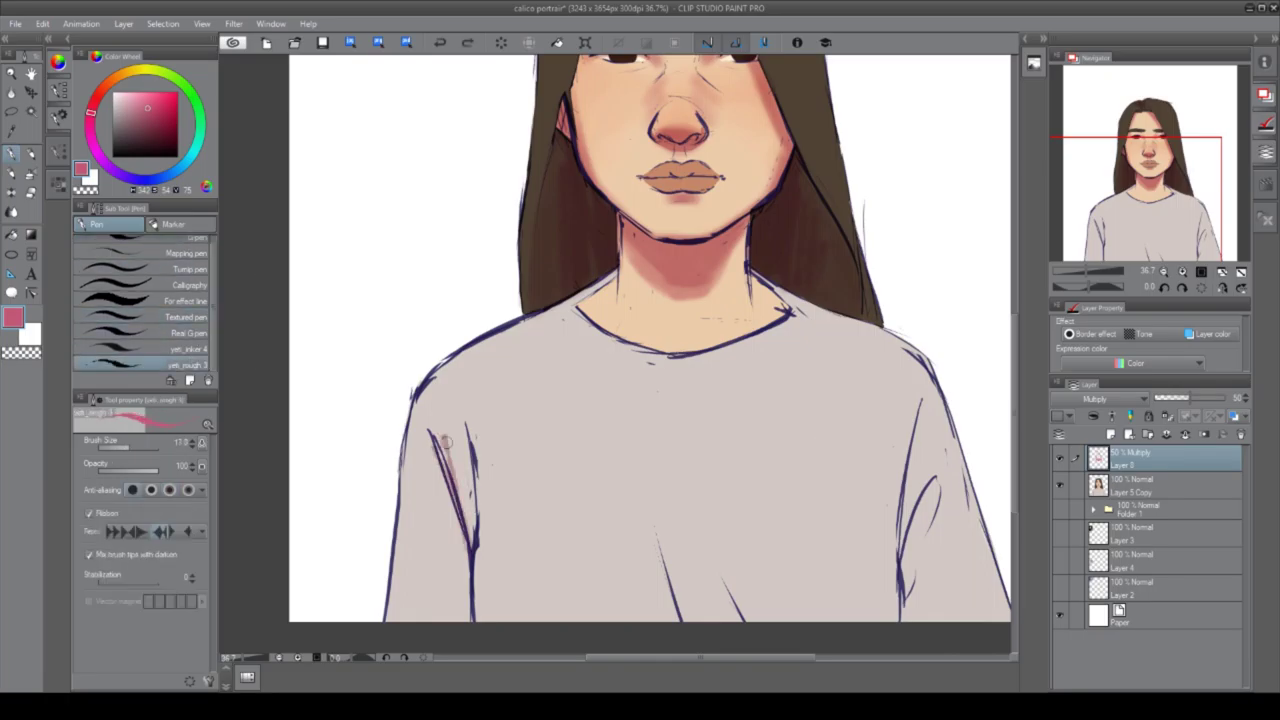
key(ctrl+e)
Paint over the nose's underside, nostrils and philtrum in muted reds with the Hard Round brush.
scroll(650, 340, up, 8)
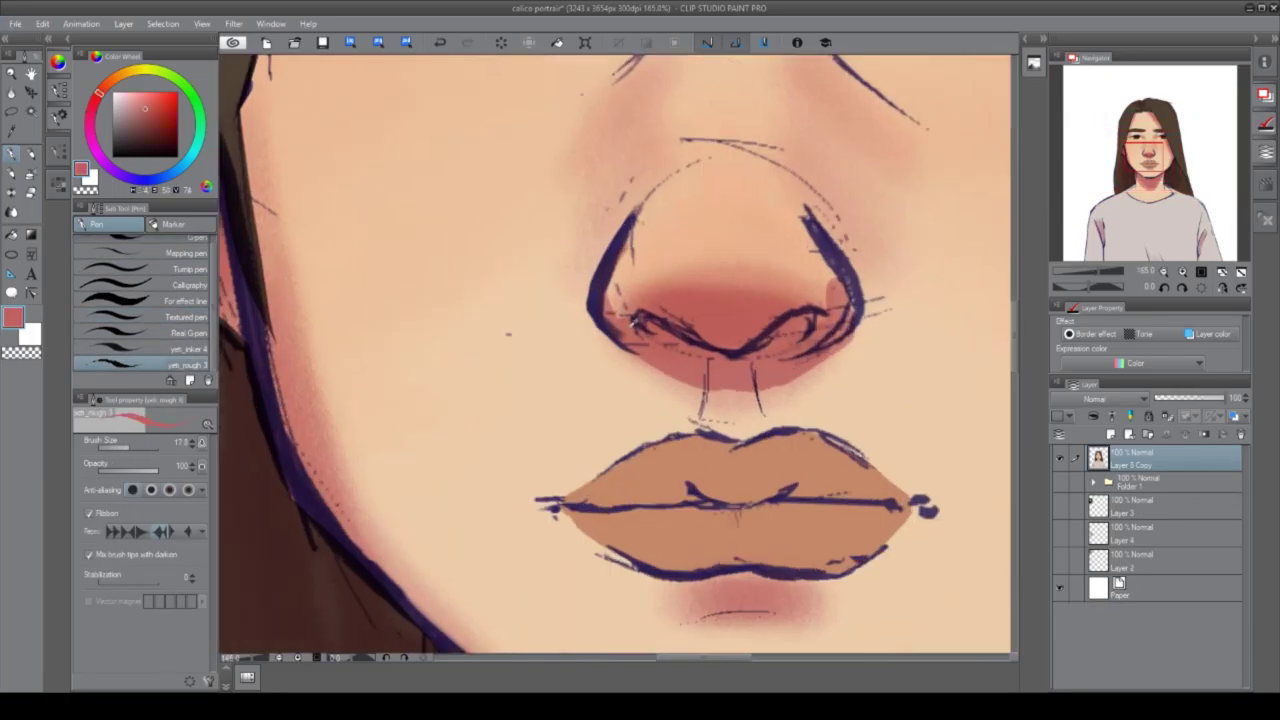
key(b)
mouse_move(610, 300)
mouse_down()
mouse_move(673, 270)
mouse_move(761, 269)
mouse_move(734, 335)
mouse_move(698, 342)
mouse_move(688, 307)
mouse_move(815, 320)
mouse_up()
mouse_move(712, 380)
mouse_down()
mouse_move(745, 425)
mouse_move(855, 435)
mouse_up()
mouse_move(590, 470)
mouse_down()
mouse_move(685, 420)
mouse_move(735, 440)
mouse_up()
Paint the upper lip and the line between the lips in muted red with a smaller Hard Round brush.
key(bracketleft)
key(bracketleft)
drag(695, 490, 770, 500)
mouse_move(898, 500)
mouse_down()
mouse_move(566, 505)
mouse_move(778, 498)
mouse_up()
drag(690, 470, 770, 480)
drag(670, 445, 770, 490)
drag(770, 440, 890, 495)
click(148, 113)
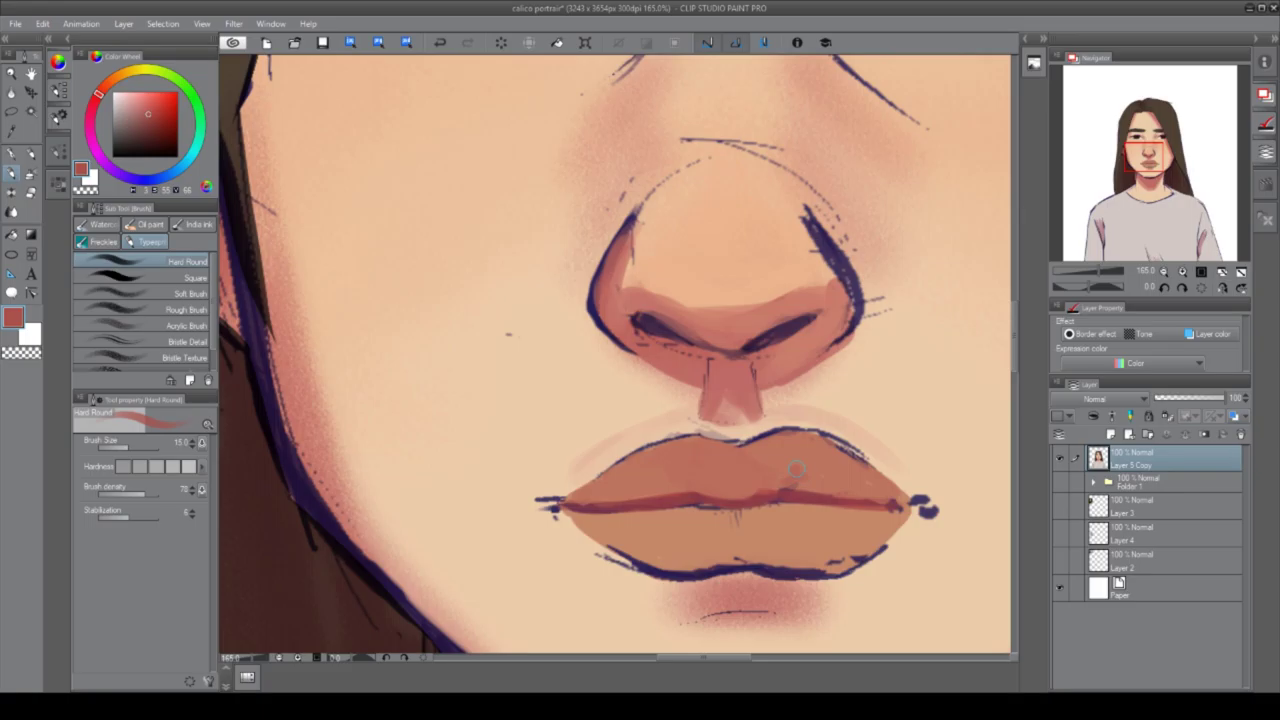
Shade the lower lip's edges and blend both lips in reddish brown, covering the sketch lines.
drag(662, 460, 688, 482)
drag(582, 510, 776, 502)
drag(895, 505, 770, 570)
mouse_move(590, 530)
mouse_down()
mouse_move(838, 575)
mouse_move(690, 555)
mouse_move(840, 515)
mouse_up()
drag(630, 530, 845, 540)
drag(590, 480, 670, 460)
drag(695, 490, 792, 468)
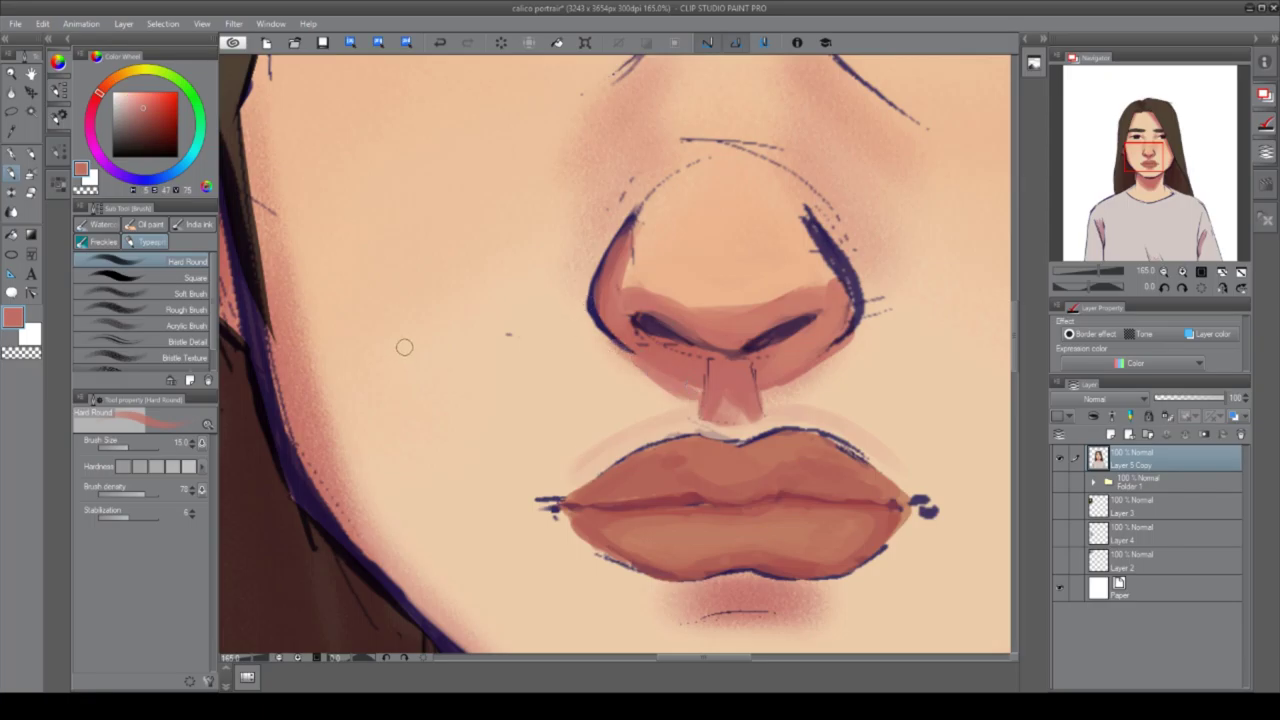
Paint the side plane of the nose and the upper eyelids in light peach skin tones.
scroll(460, 385, down, 2)
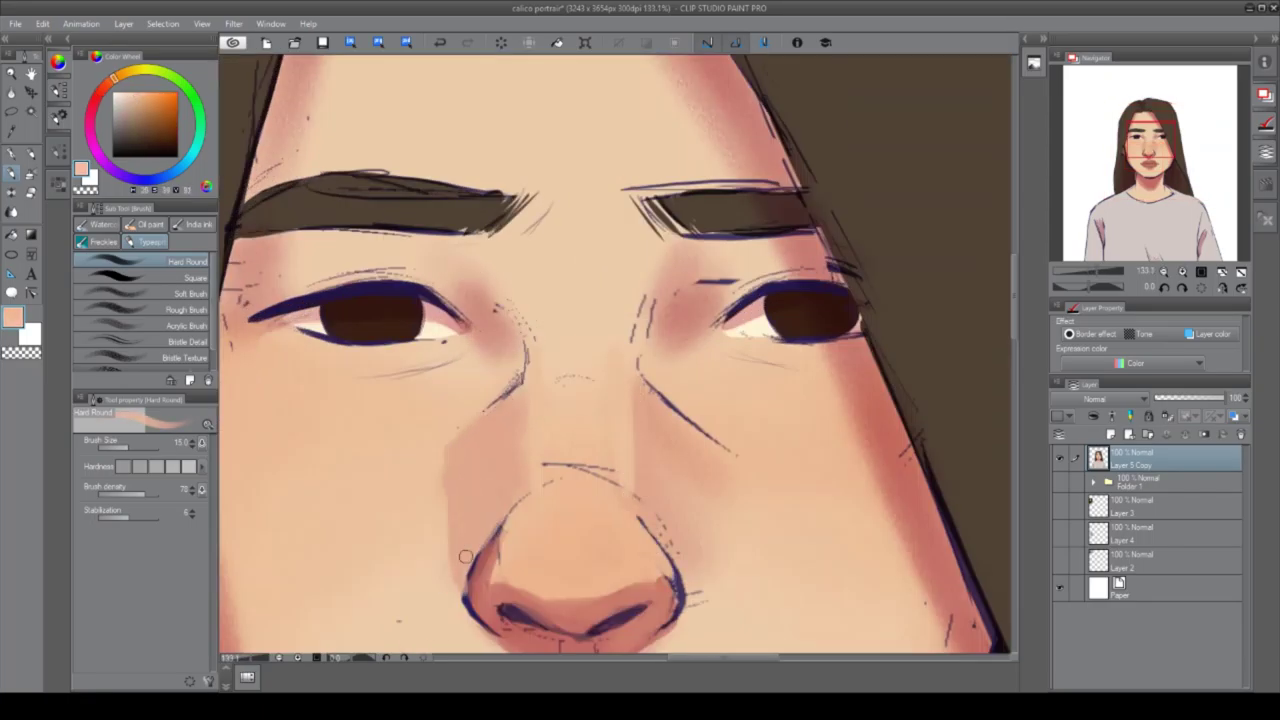
drag(465, 556, 480, 630)
drag(720, 300, 790, 280)
drag(360, 290, 455, 300)
drag(228, 300, 238, 320)
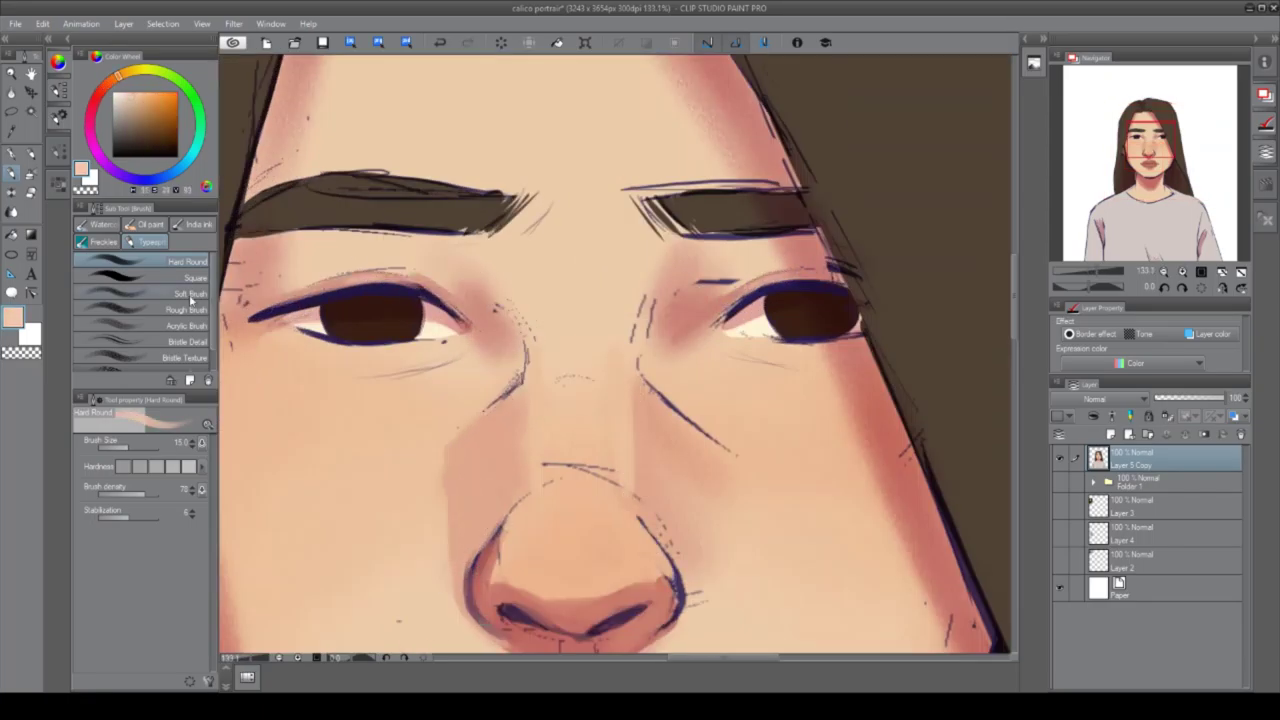
Blend the shadows under the eyes, on the far cheek and beside the nose with the Acrylic Brush.
click(185, 325)
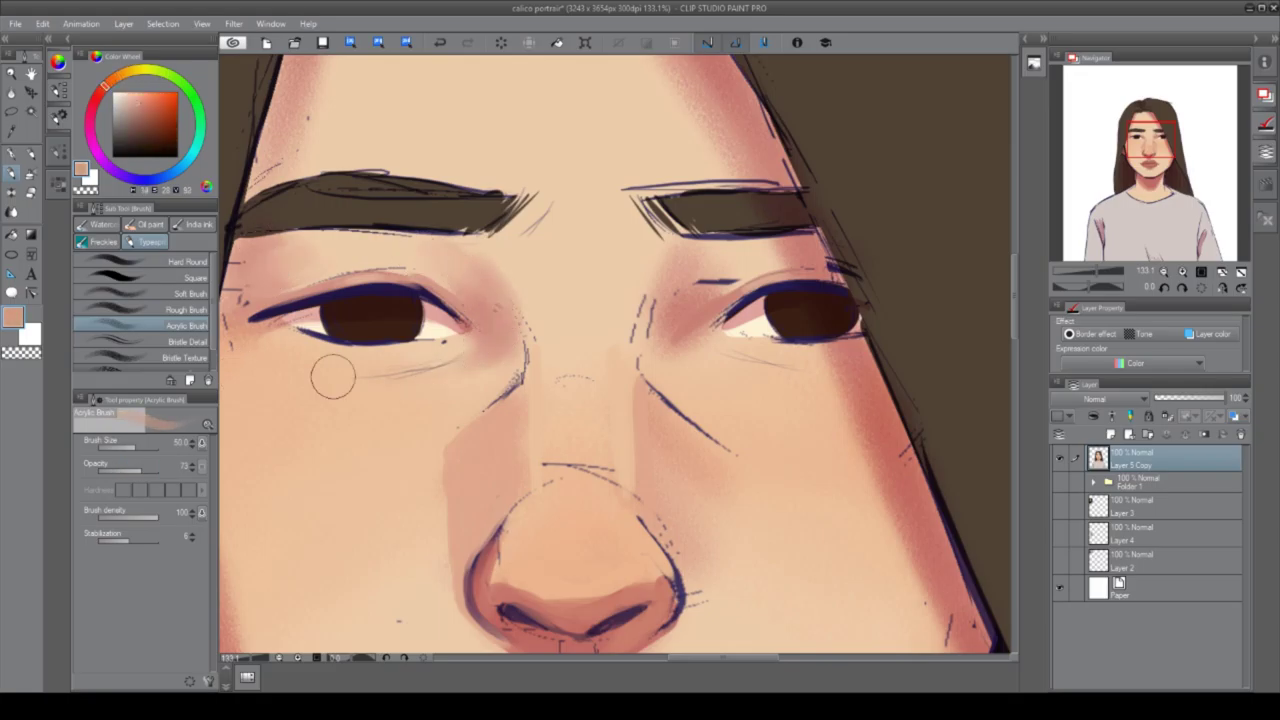
alt+click(846, 380)
drag(846, 380, 902, 558)
mouse_move(660, 552)
mouse_down()
mouse_move(485, 630)
mouse_move(640, 620)
mouse_up()
Refine the nostrils and the outer contours of the nose in sampled reddish tones with the Hard Round brush.
alt+click(560, 615)
click(185, 261)
drag(530, 615, 660, 615)
drag(505, 510, 490, 625)
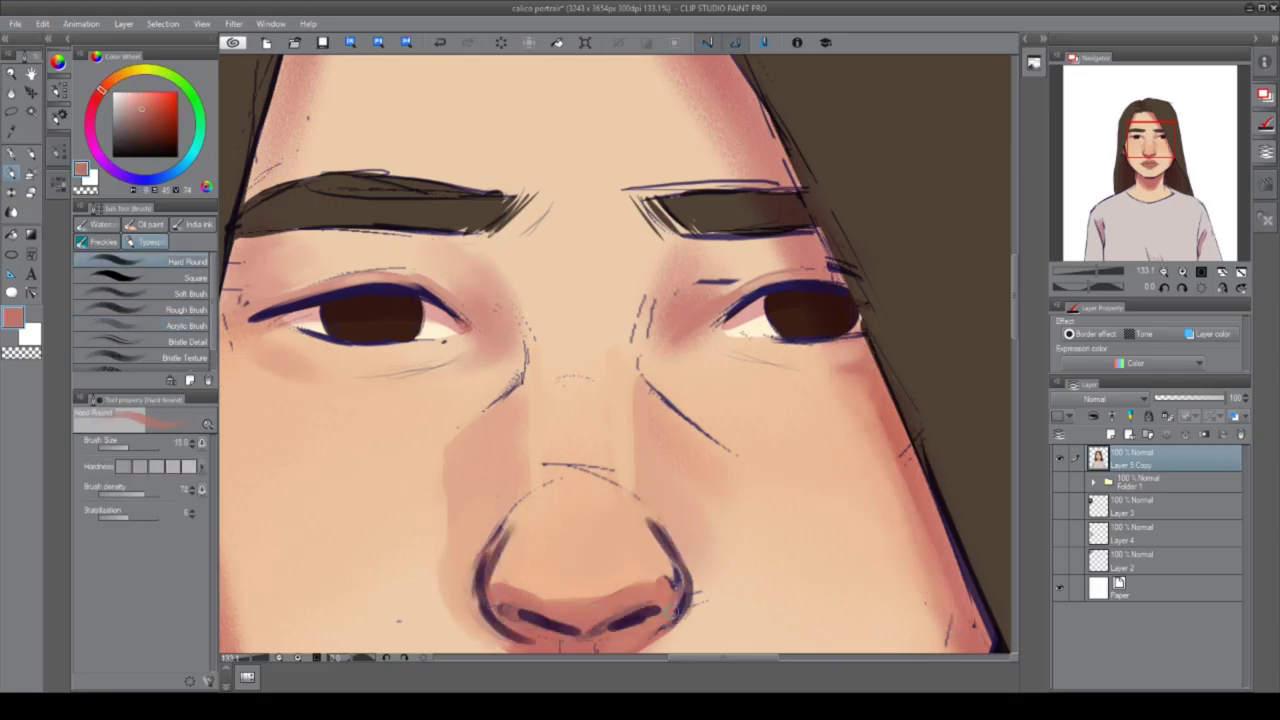
drag(650, 520, 690, 610)
drag(500, 525, 485, 575)
drag(545, 630, 647, 611)
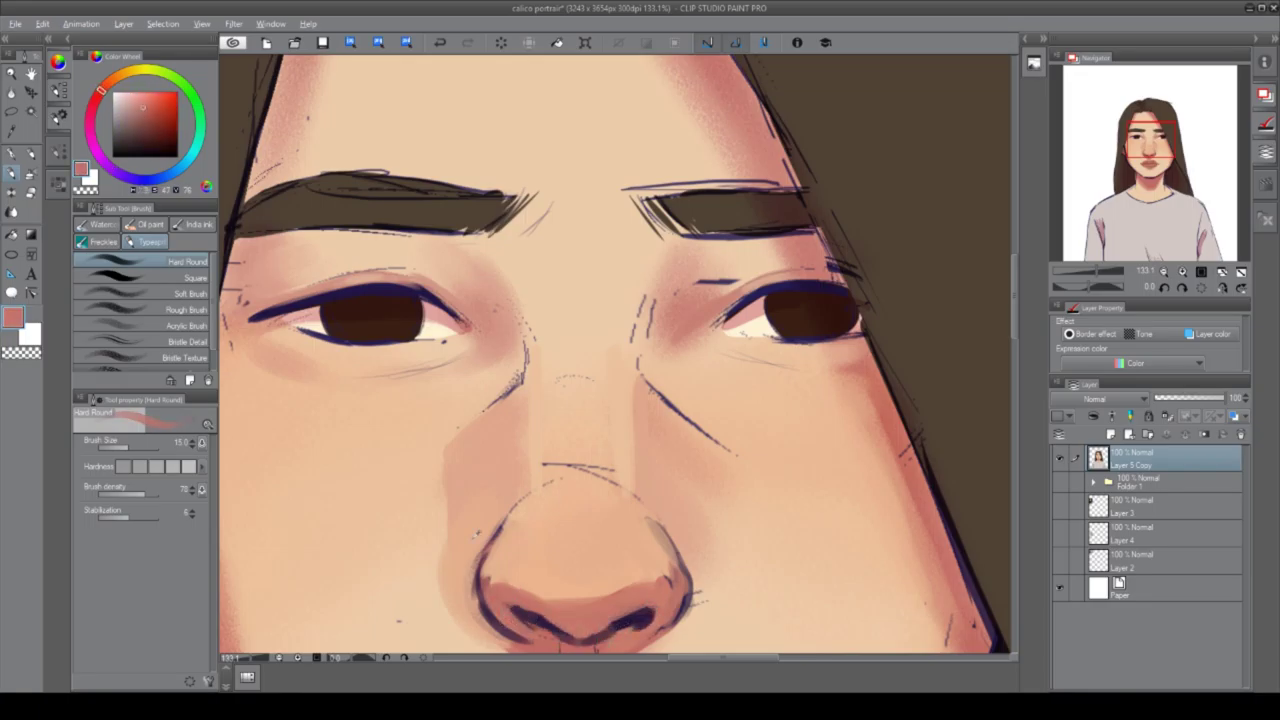
Paint layered reddish shadows under the jaw, down both sides of the neck and onto the collarbone area.
scroll(615, 358, down, 5)
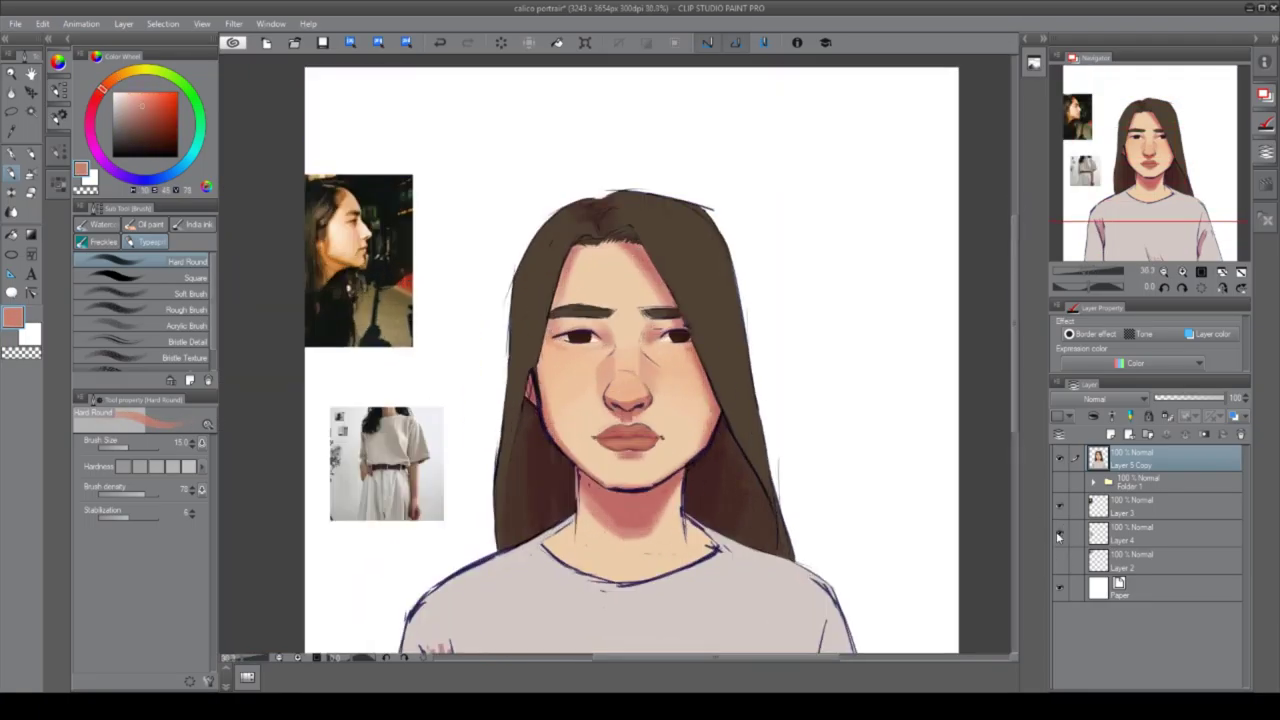
scroll(593, 376, up, 4)
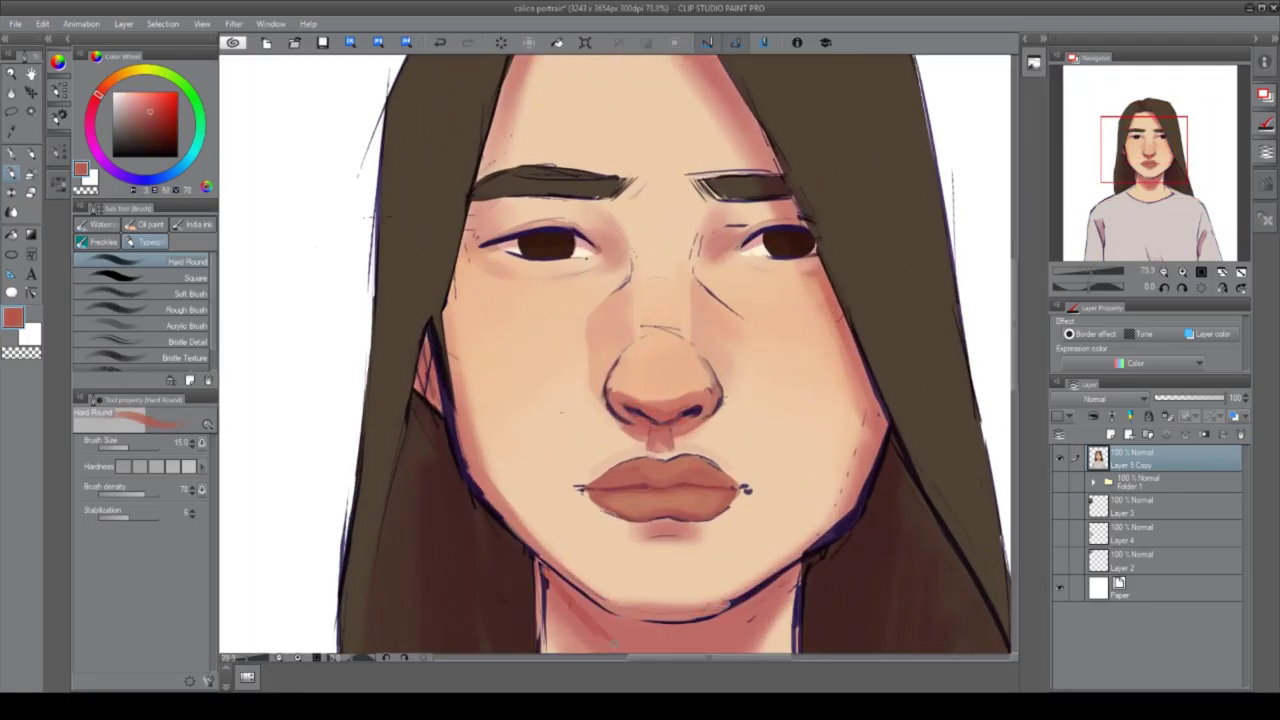
scroll(615, 643, up, 2)
drag(620, 410, 760, 515)
drag(490, 440, 580, 540)
drag(720, 410, 780, 540)
drag(485, 430, 800, 605)
drag(770, 430, 850, 620)
drag(400, 600, 500, 460)
drag(490, 400, 505, 530)
Paint muted skin tones around the mouth corners and chin, and rework the far jaw edge with a sampled tone.
alt+click(652, 366)
drag(490, 310, 560, 370)
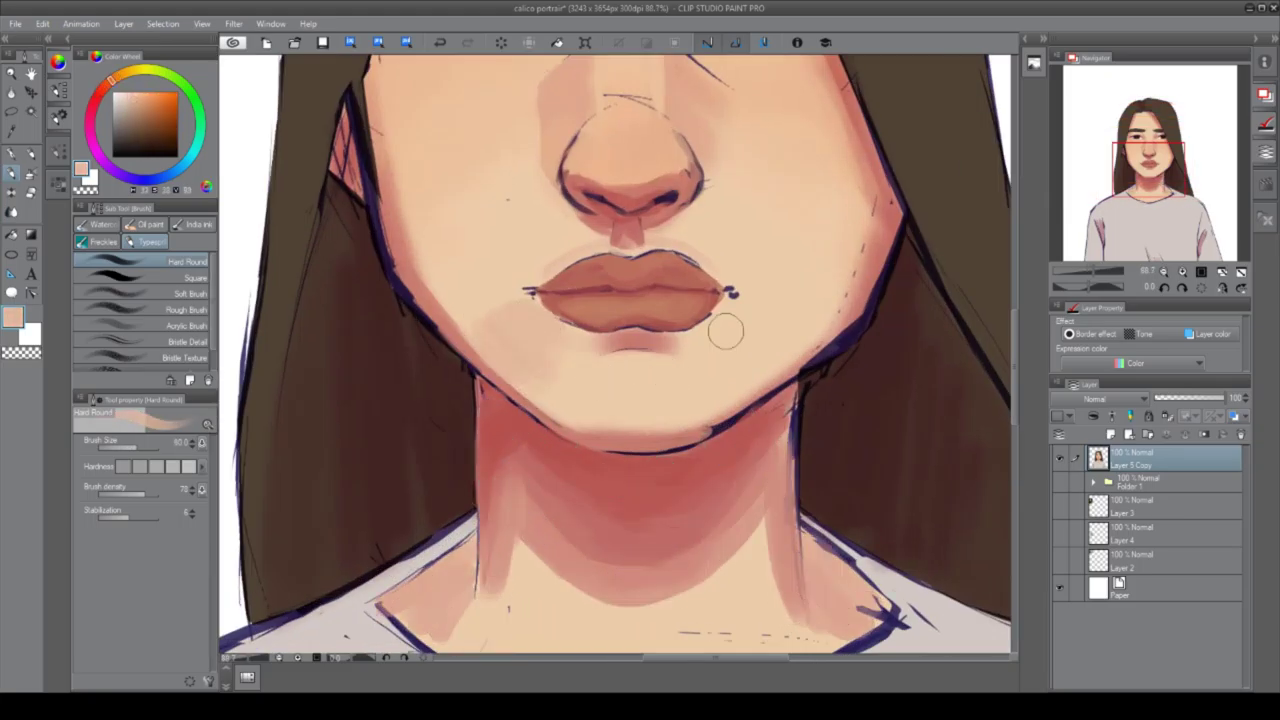
drag(726, 332, 797, 330)
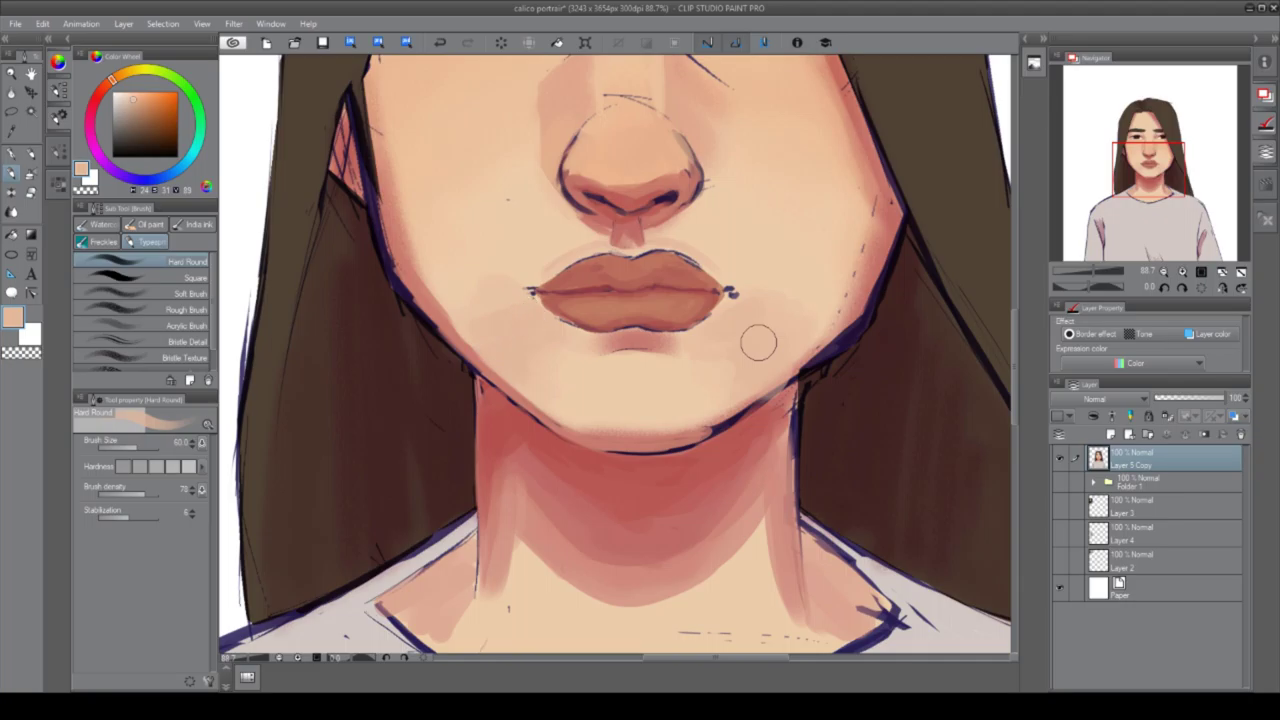
alt+click(715, 397)
drag(735, 400, 760, 480)
Blend the near cheek and jaw edge into the face with a sampled peach tone.
scroll(645, 483, down, 3)
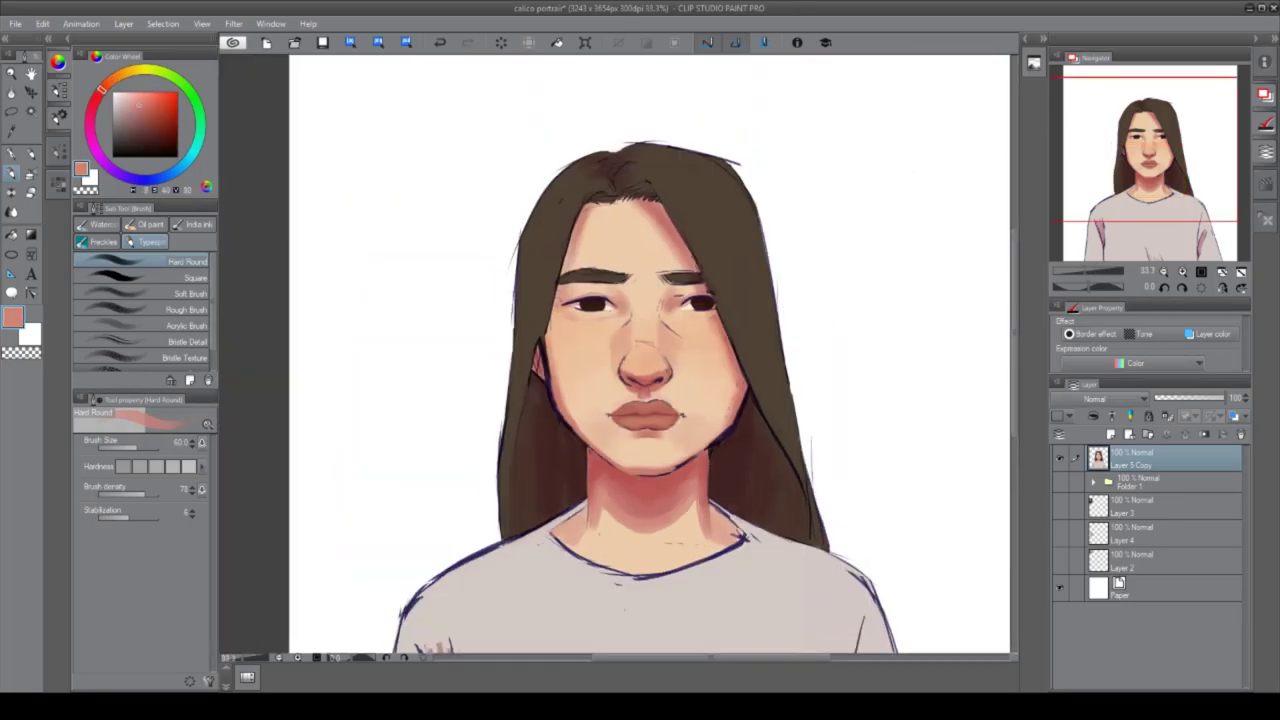
scroll(672, 400, up, 3)
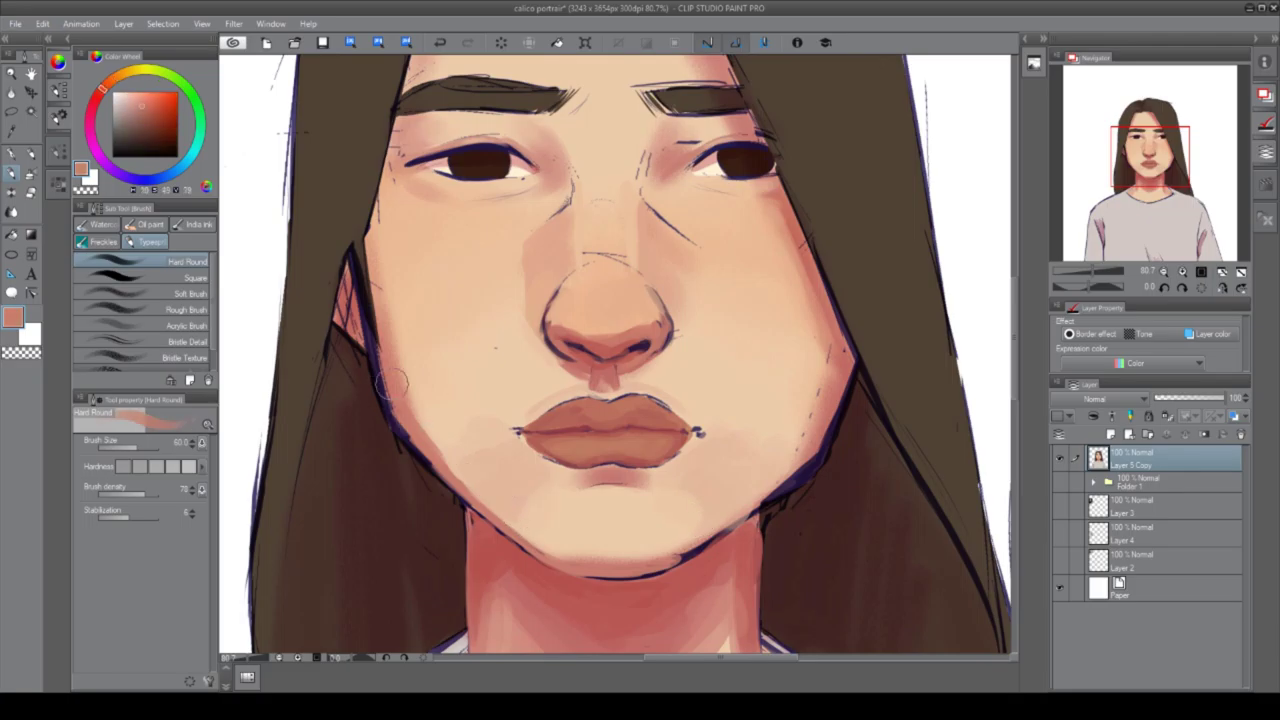
alt+click(389, 289)
drag(389, 289, 415, 320)
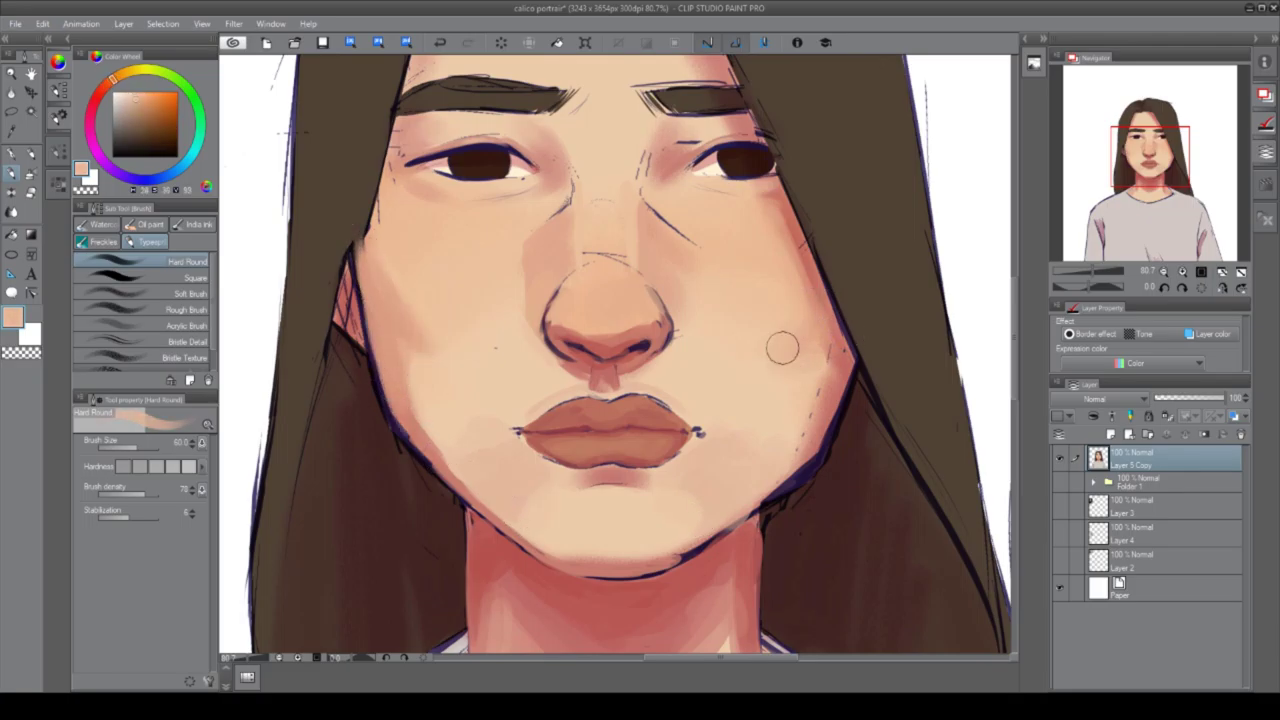
Smooth the nose bridge, cheeks and far under-eye area with sampled skin tones.
alt+click(614, 294)
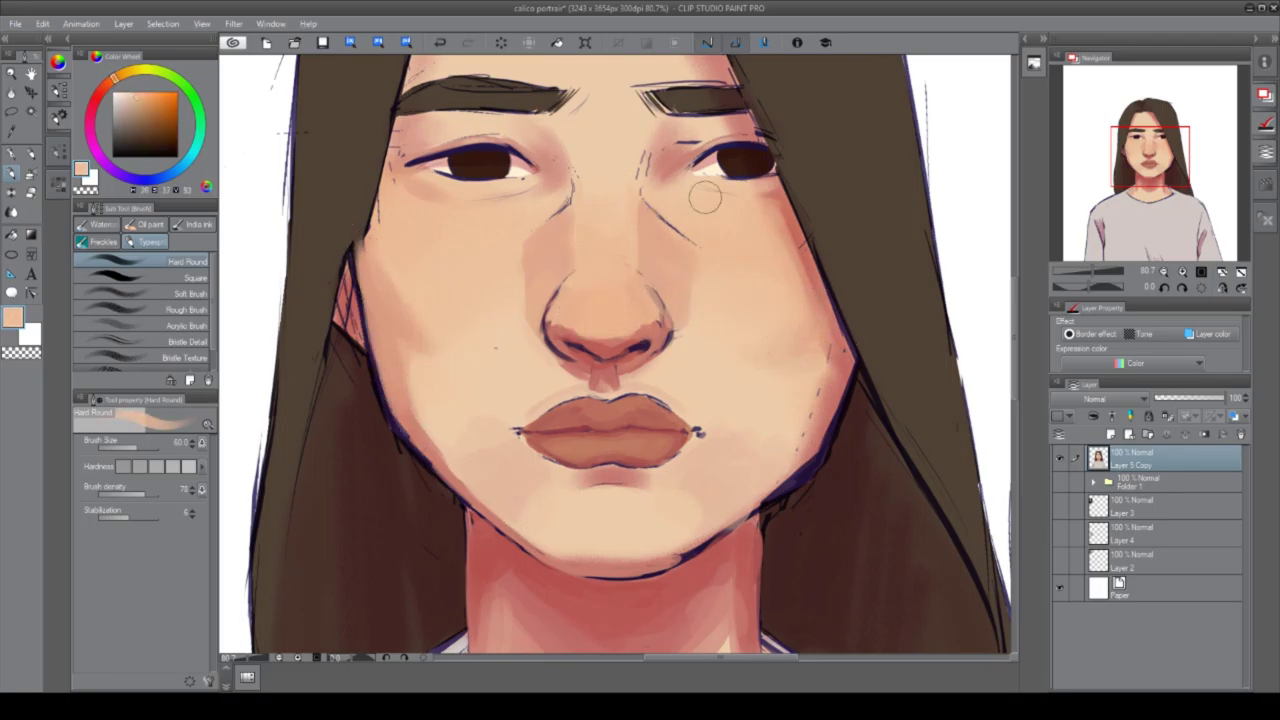
scroll(704, 197, up, 1)
alt+click(483, 408)
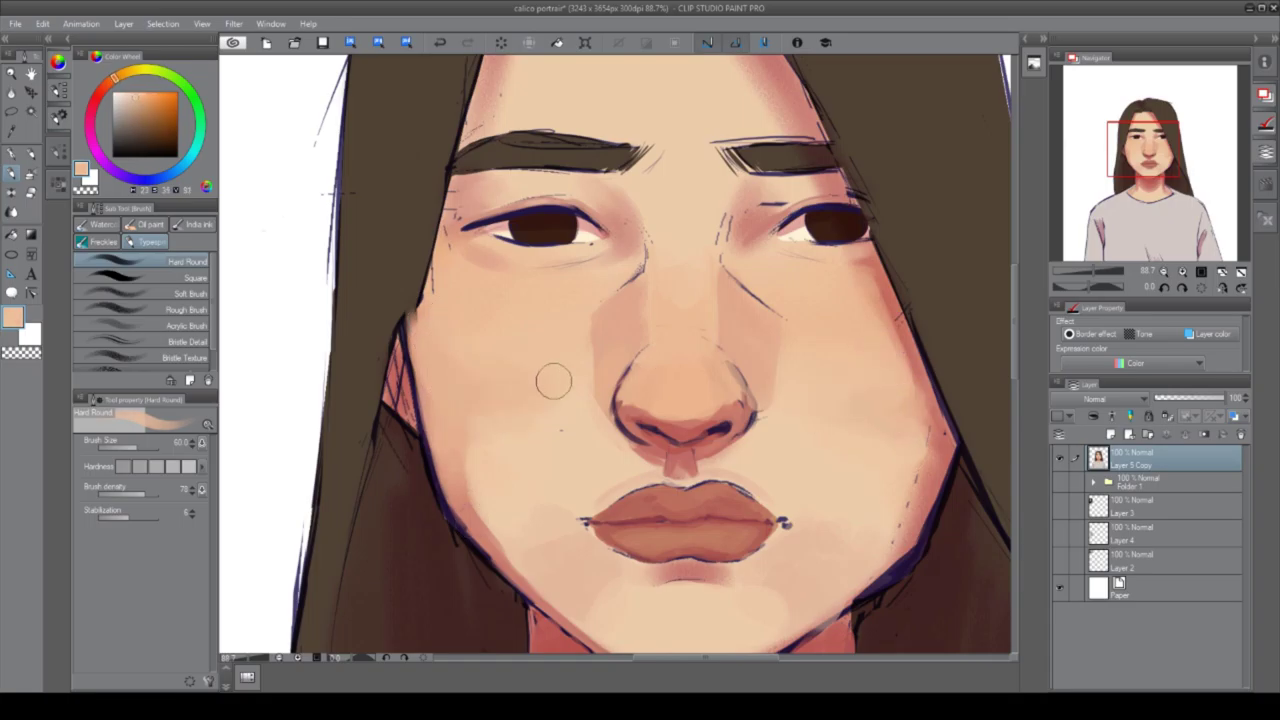
drag(876, 291, 871, 314)
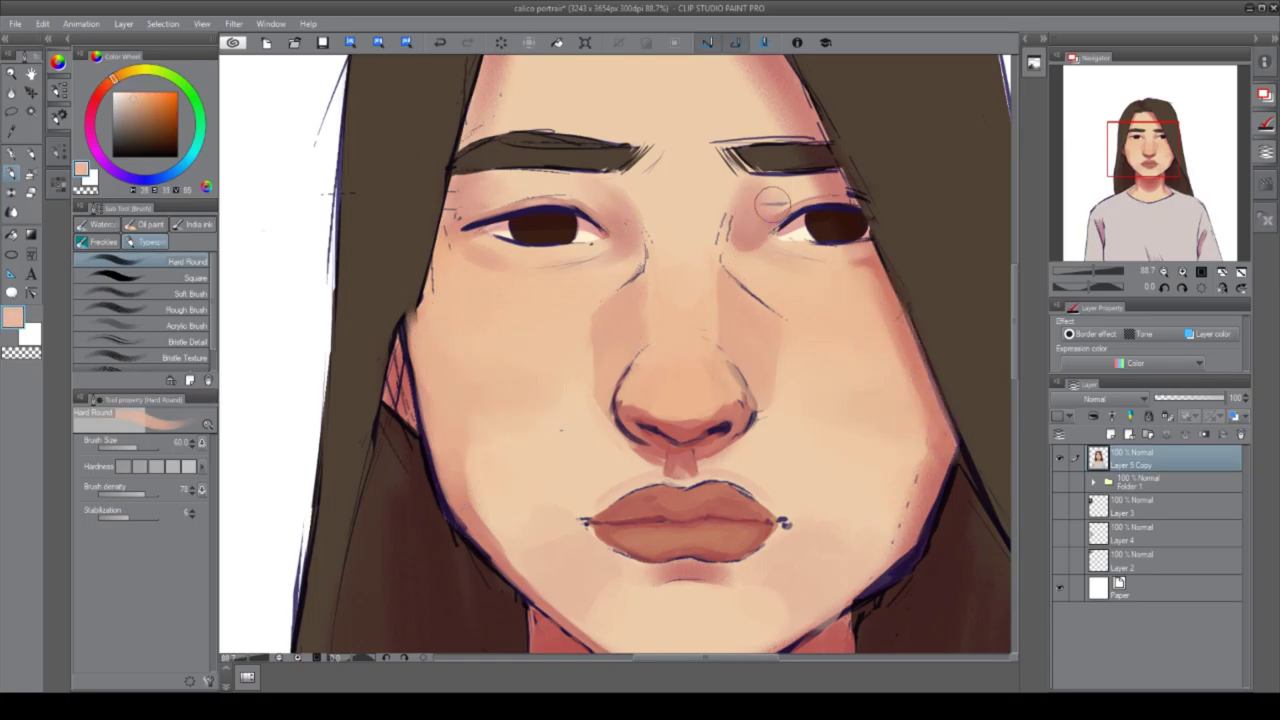
alt+click(562, 222)
scroll(562, 222, down, 2)
scroll(500, 200, up, 3)
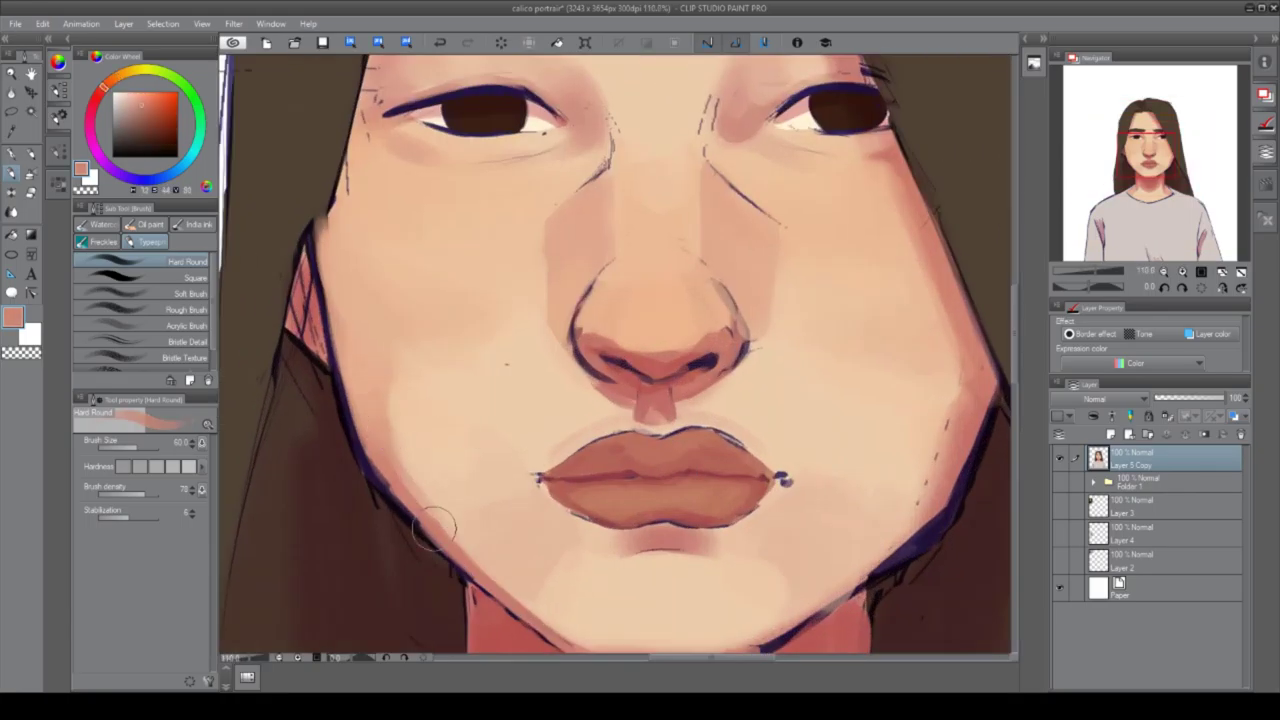
Soften the forehead shadows along the hairline and tidy the near eyebrow with sampled tones.
scroll(465, 95, up, 3)
scroll(465, 95, up, 2)
scroll(677, 357, down, 2)
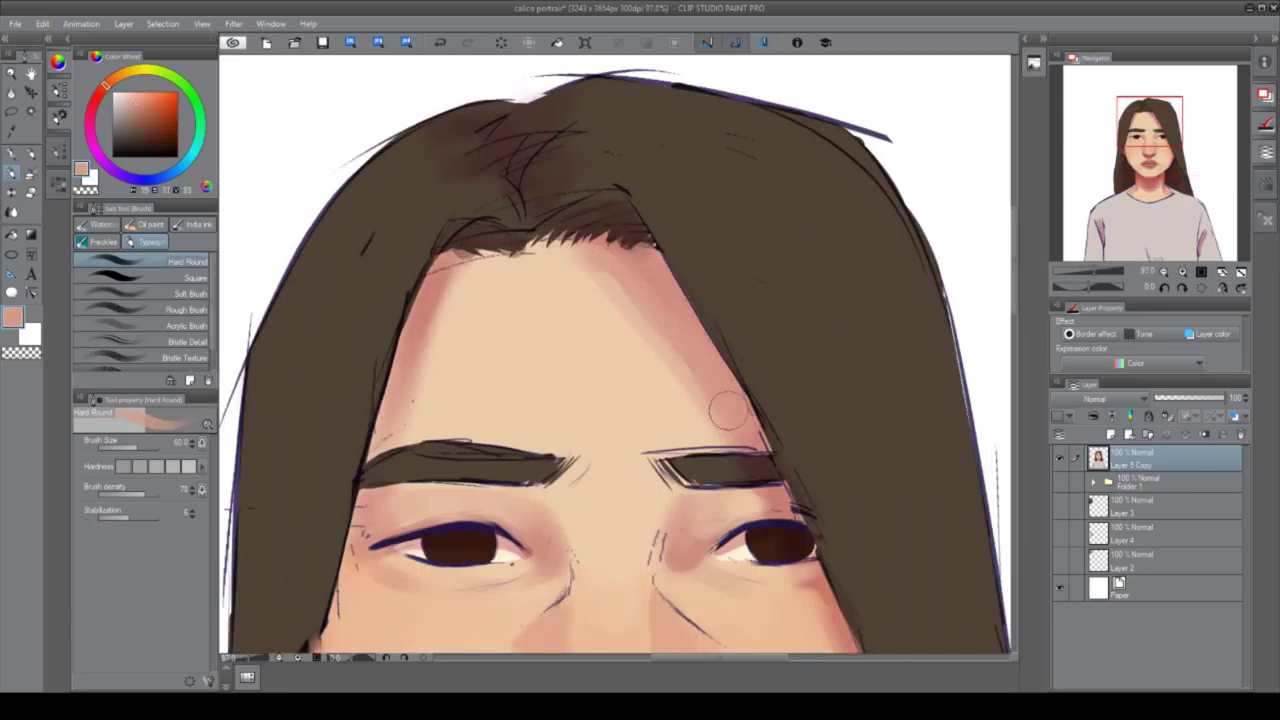
scroll(410, 375, down, 3)
scroll(650, 400, up, 3)
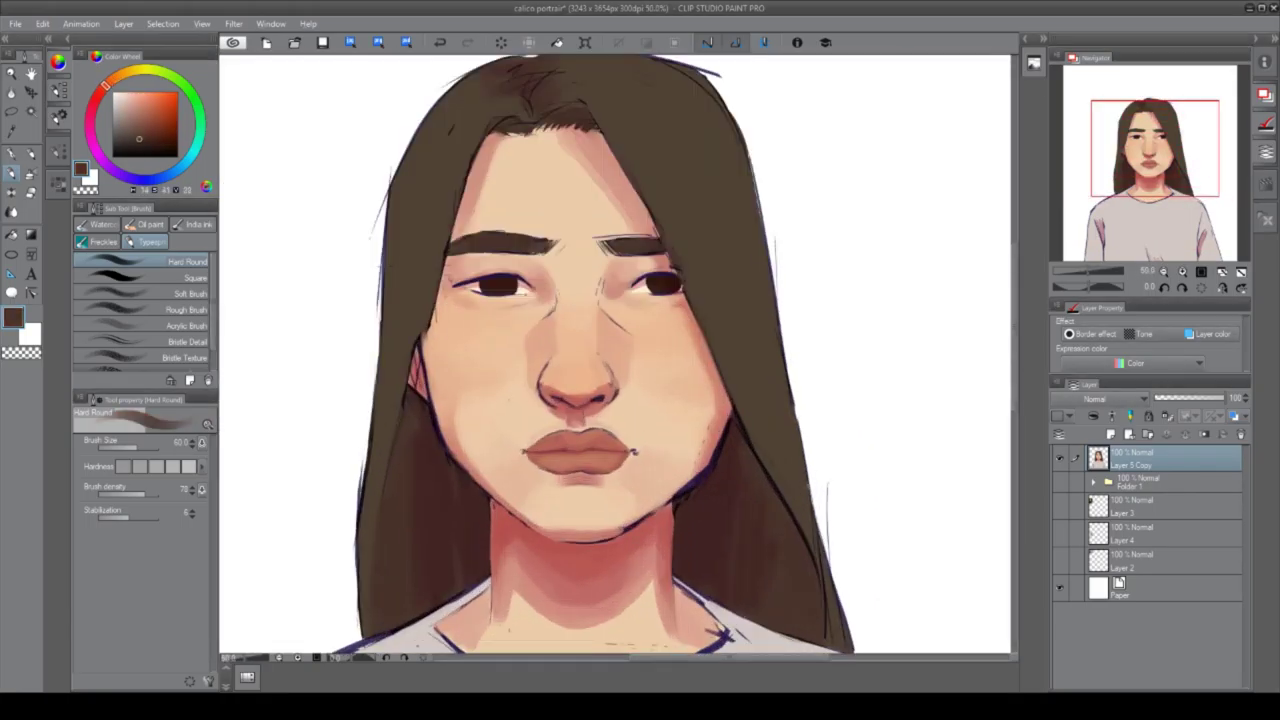
Paint over the far jaw's outline with sampled skin, neck and dark hair colours.
scroll(822, 280, up, 1)
alt+click(611, 449)
alt+click(808, 277)
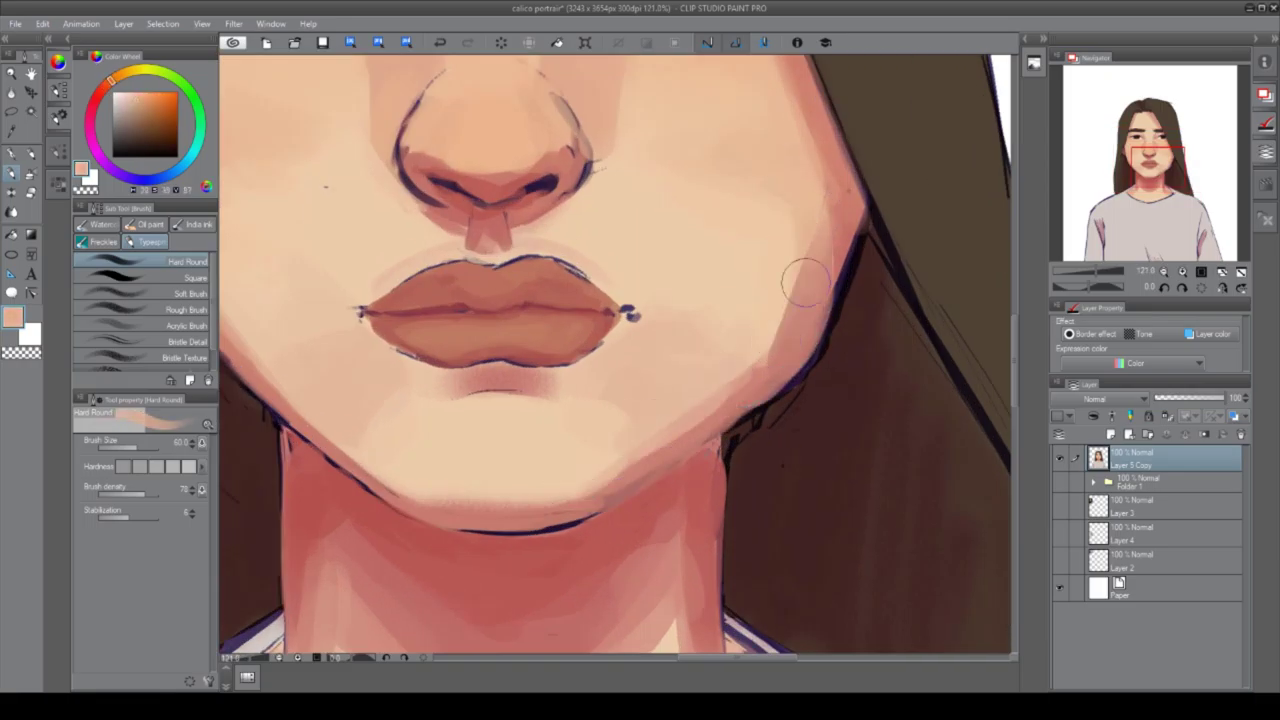
scroll(724, 404, down, 1)
alt+click(835, 470)
alt+click(815, 520)
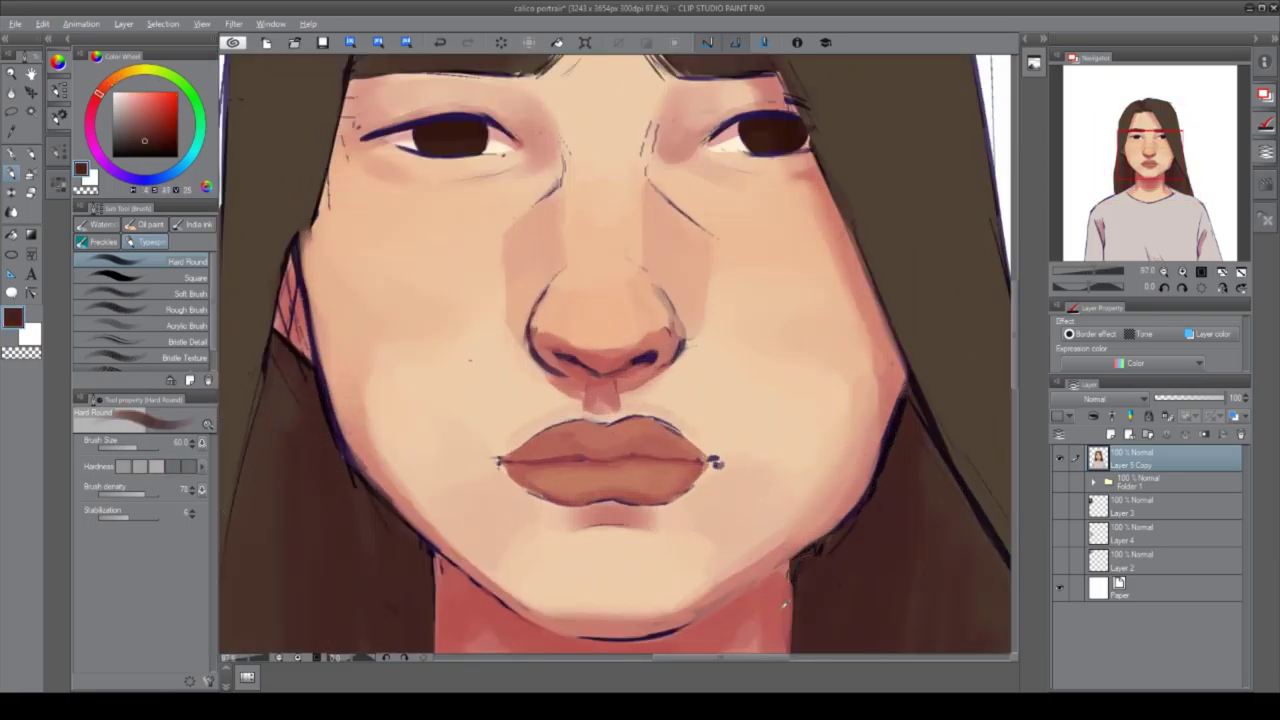
Clean up the chin's lower edge where it meets the neck using sampled skin tones.
alt+click(577, 606)
alt+click(557, 602)
alt+click(557, 602)
drag(557, 602, 548, 584)
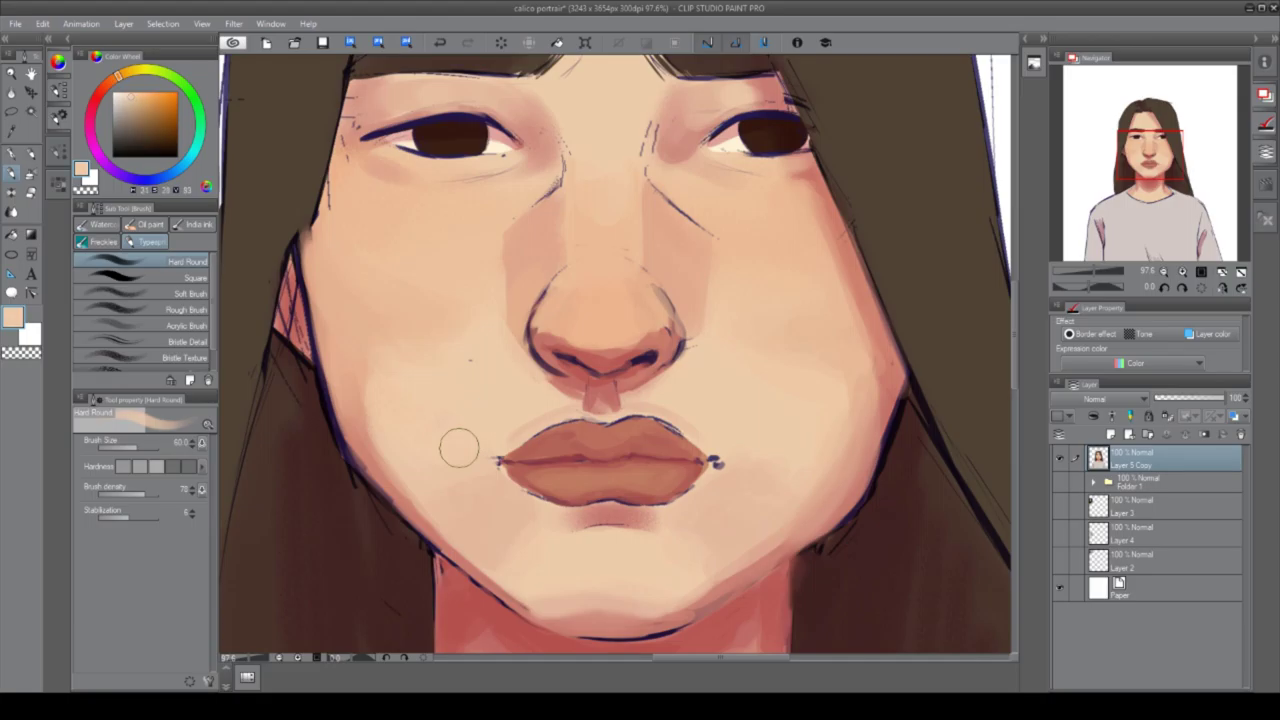
Soften the nose outline and repaint the eyelid lines in sampled reddish and dark brown with a small Hard Round brush.
scroll(551, 405, down, 3)
scroll(474, 277, up, 5)
alt+click(717, 187)
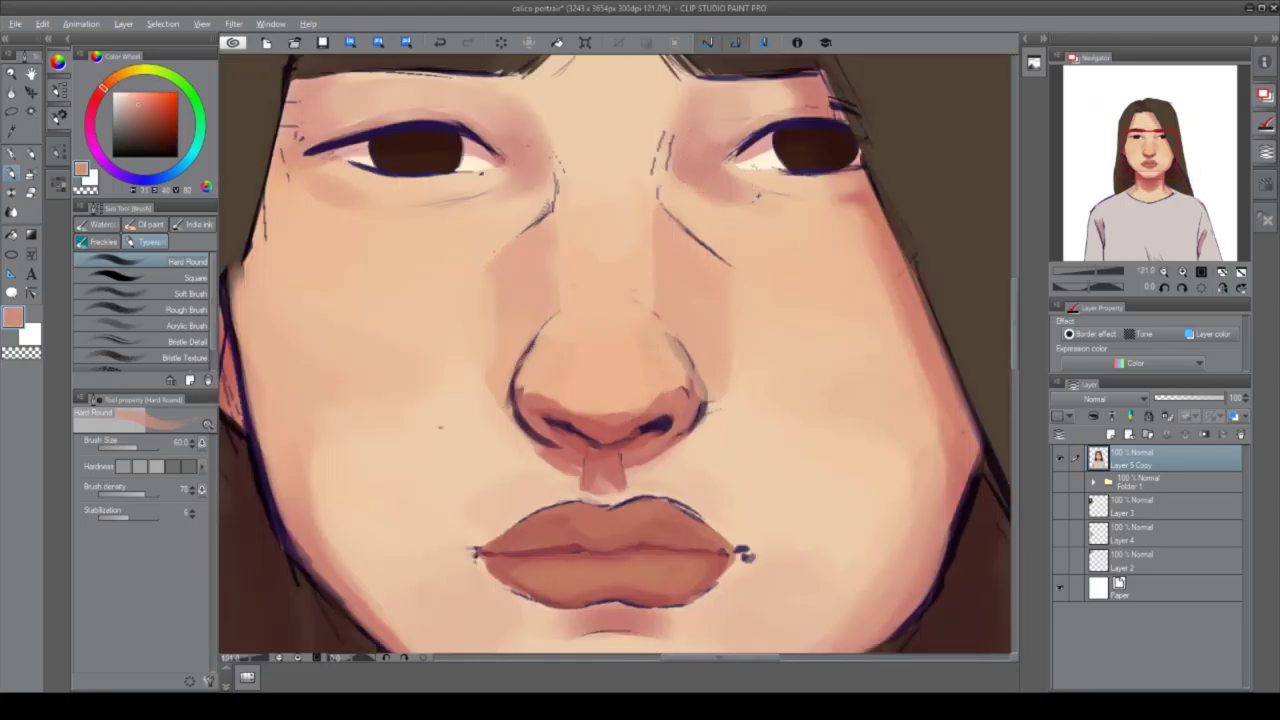
scroll(700, 158, up, 3)
key(h)
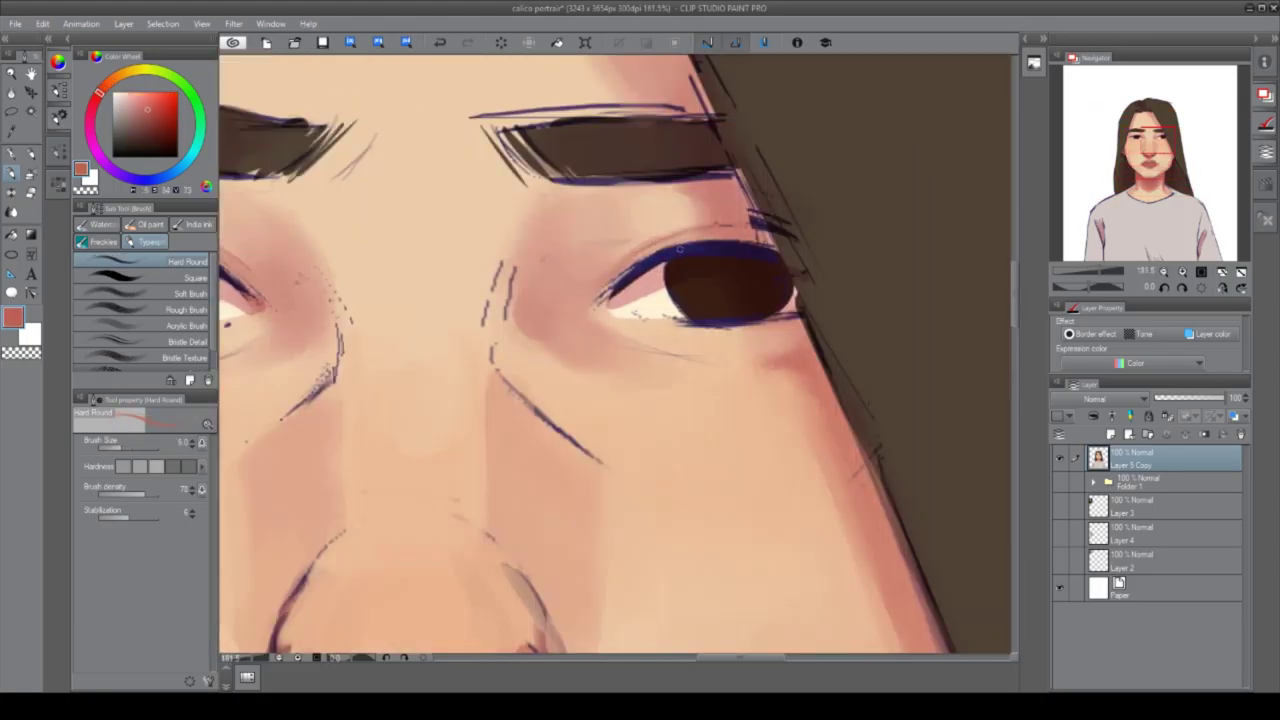
alt+click(690, 258)
key(h)
Add a Multiply layer above the portrait and paint blue across the lower shirt with a large Hard Round brush.
scroll(439, 262, down, 10)
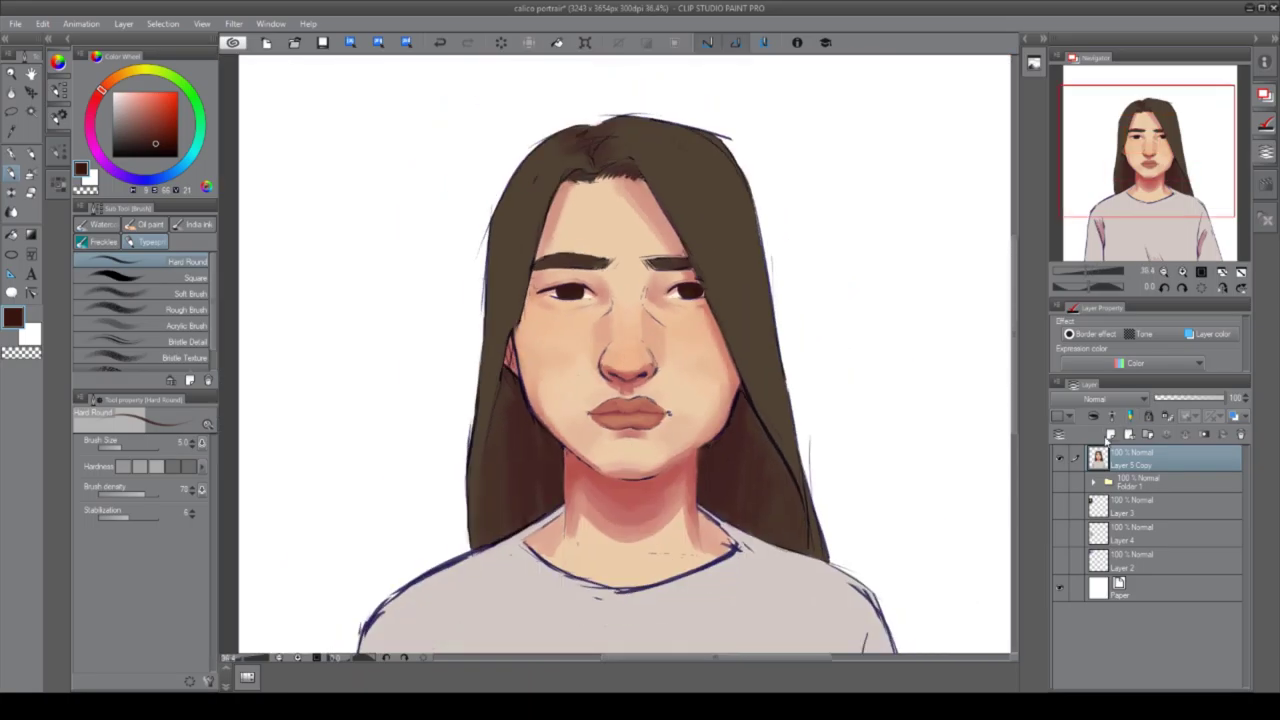
drag(780, 455, 880, 340)
key(ctrl+shift+n)
alt+click(880, 340)
scroll(380, 358, down, 1)
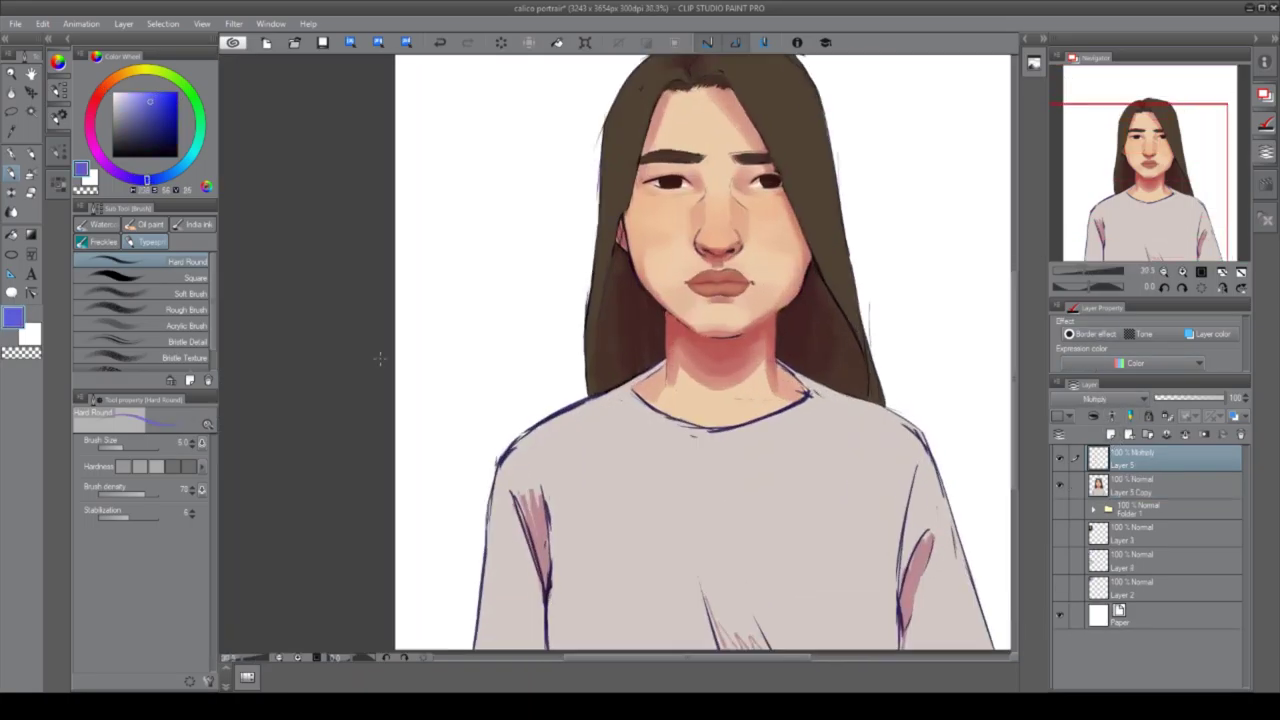
scroll(700, 400, down, 1)
drag(475, 613, 996, 613)
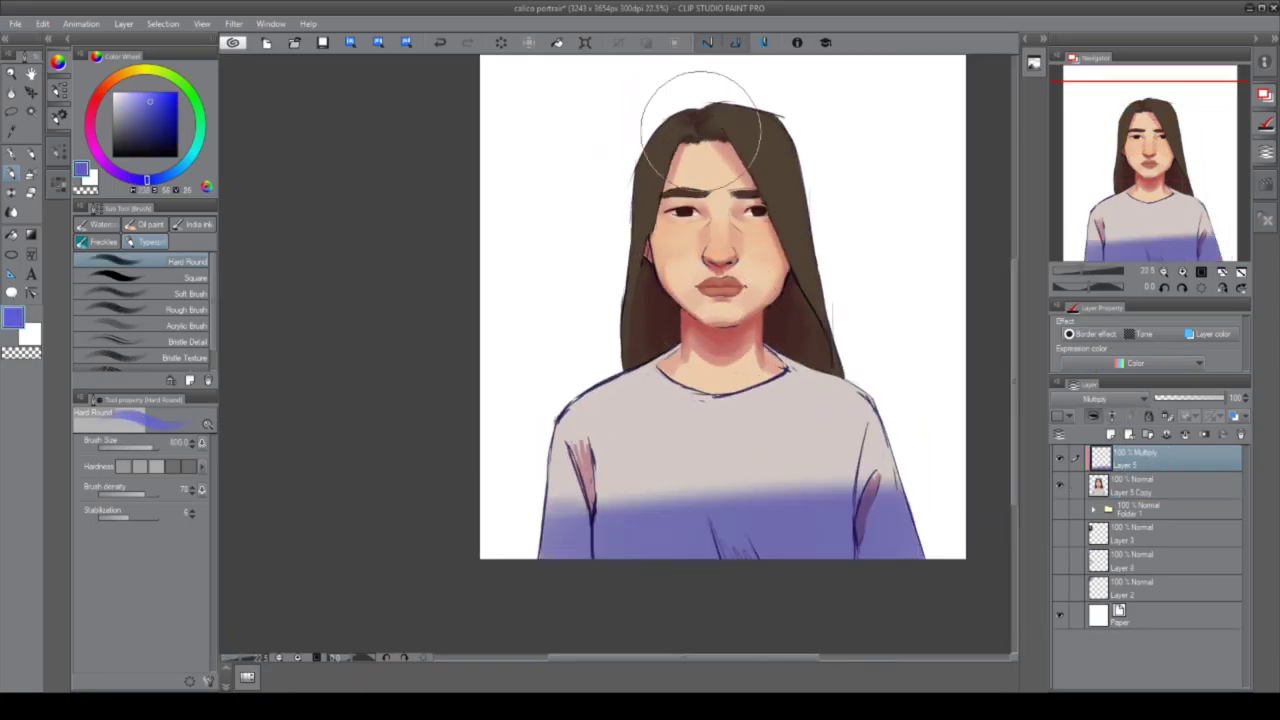
Extend the blue Multiply shading over the sleeves, neck shadow and outer hair.
drag(503, 502, 980, 480)
drag(640, 350, 760, 350)
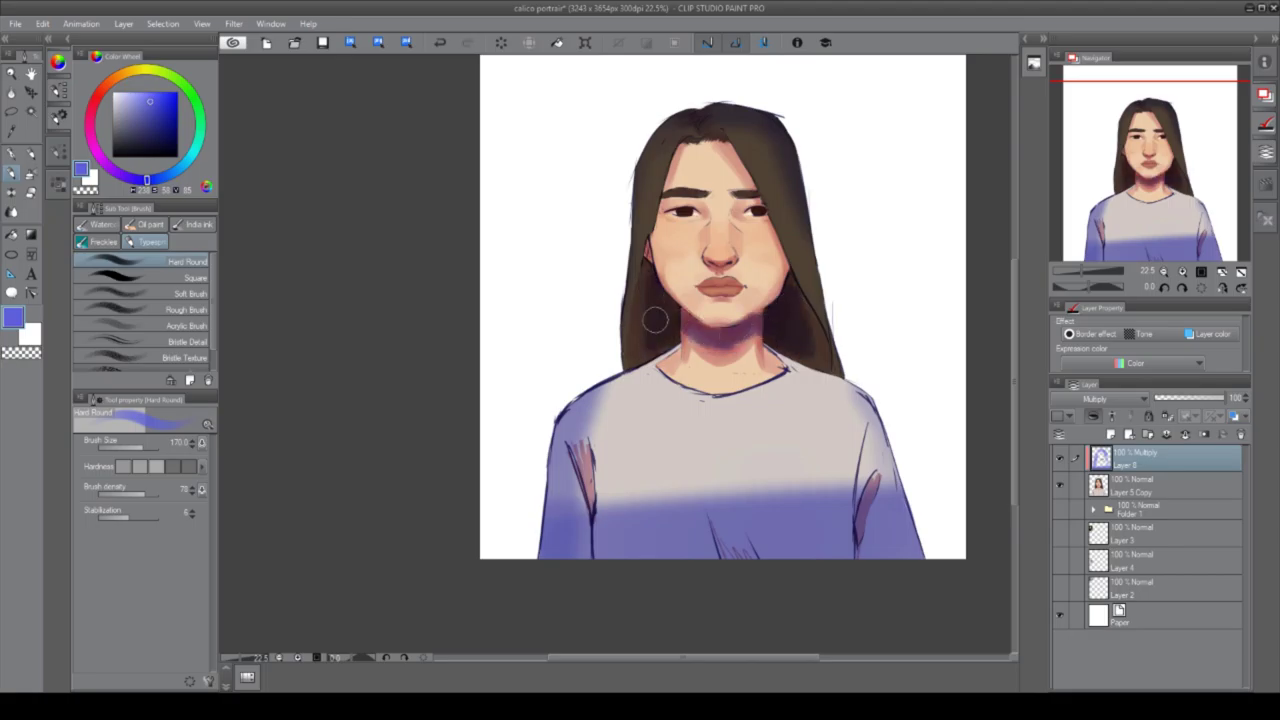
drag(920, 550, 557, 551)
drag(800, 240, 835, 345)
drag(610, 275, 674, 336)
Undo the last blue shading strokes and lower the Multiply layer's opacity to about 30%.
key(ctrl+z)
key(ctrl+z)
key(ctrl+z)
key(ctrl+z)
key(ctrl+z)
key(ctrl+z)
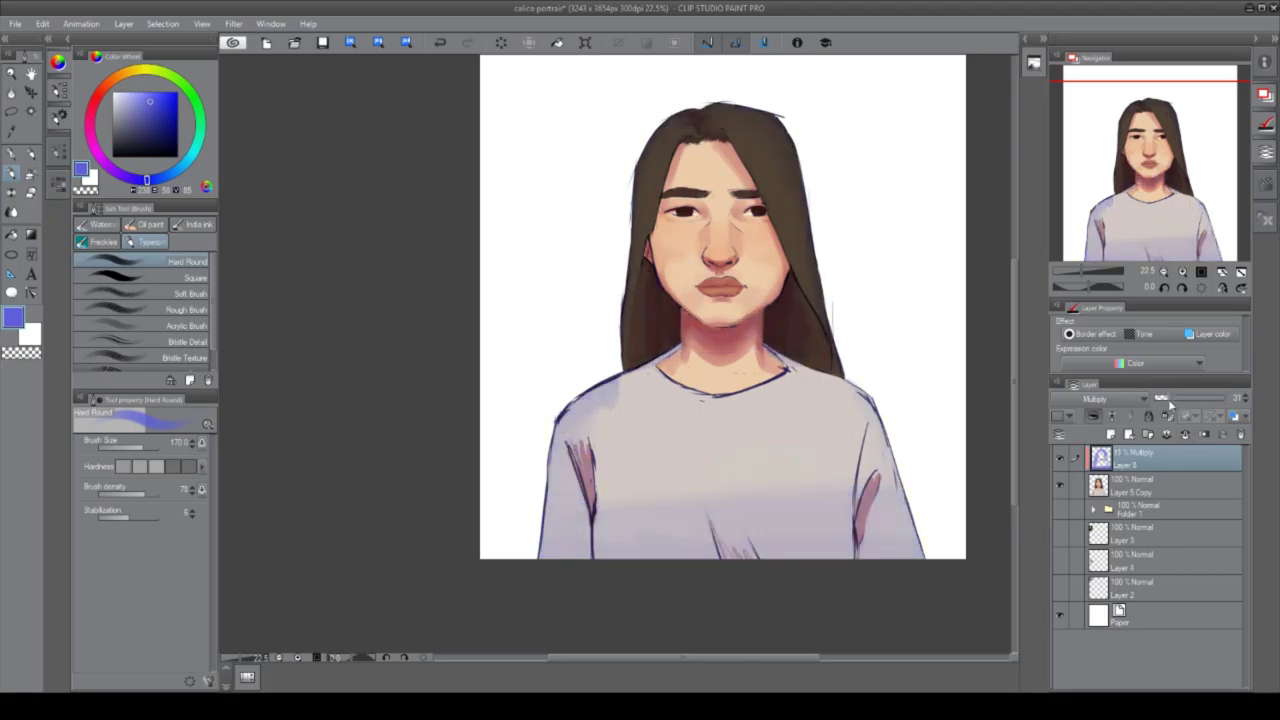
Merge the Multiply layer into the portrait and blend the neck shadow with sampled reddish tones using the Hard Round brush.
scroll(467, 567, up, 3)
alt+click(700, 540)
drag(490, 630, 467, 567)
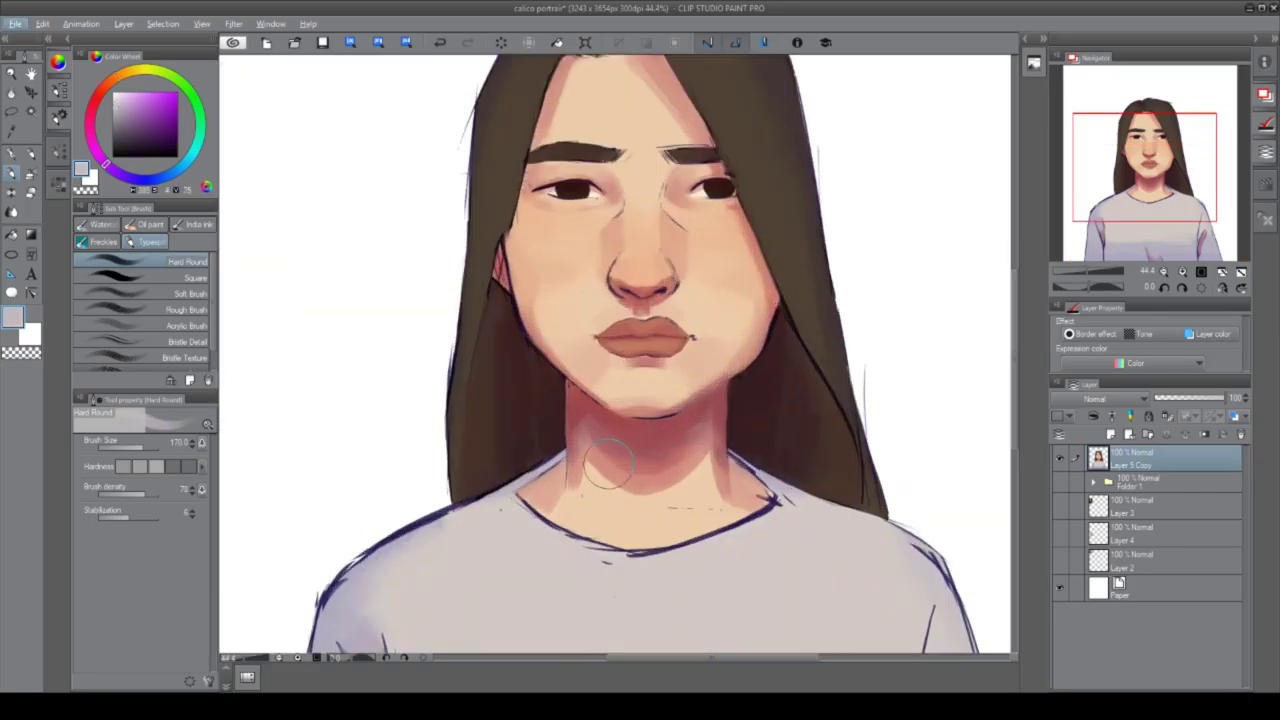
scroll(605, 462, down, 3)
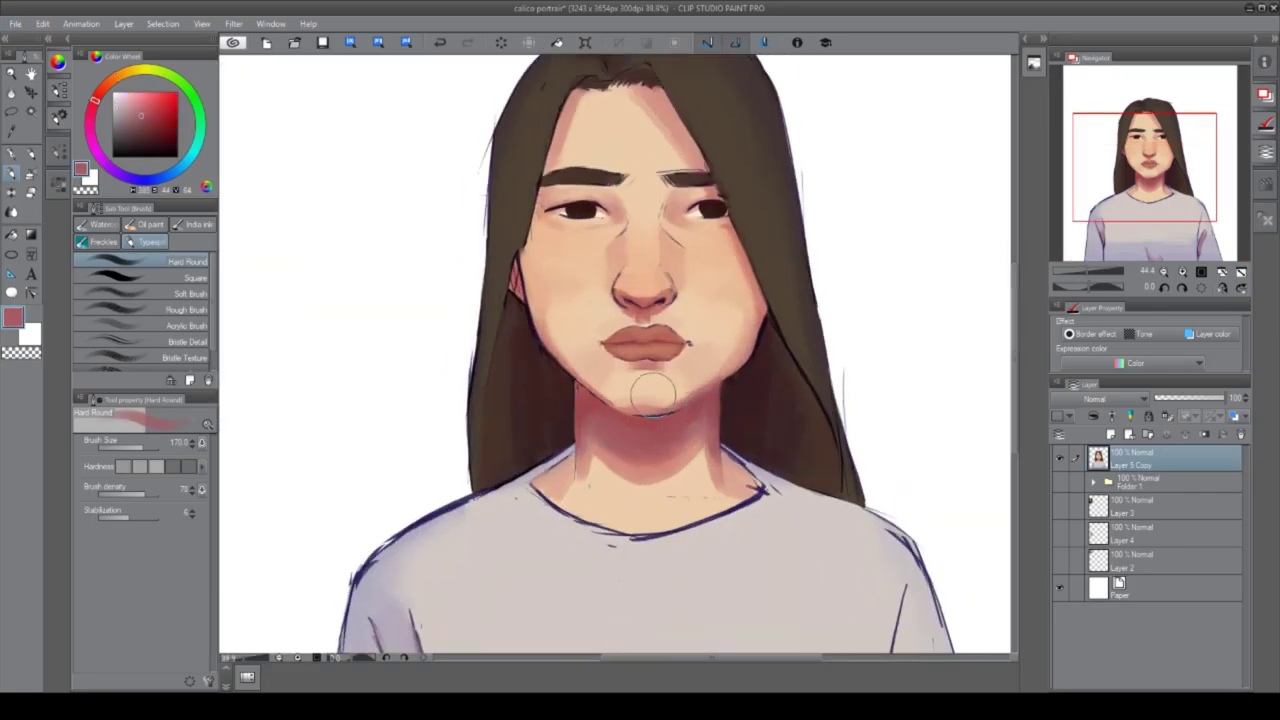
scroll(691, 606, up, 2)
drag(832, 590, 860, 548)
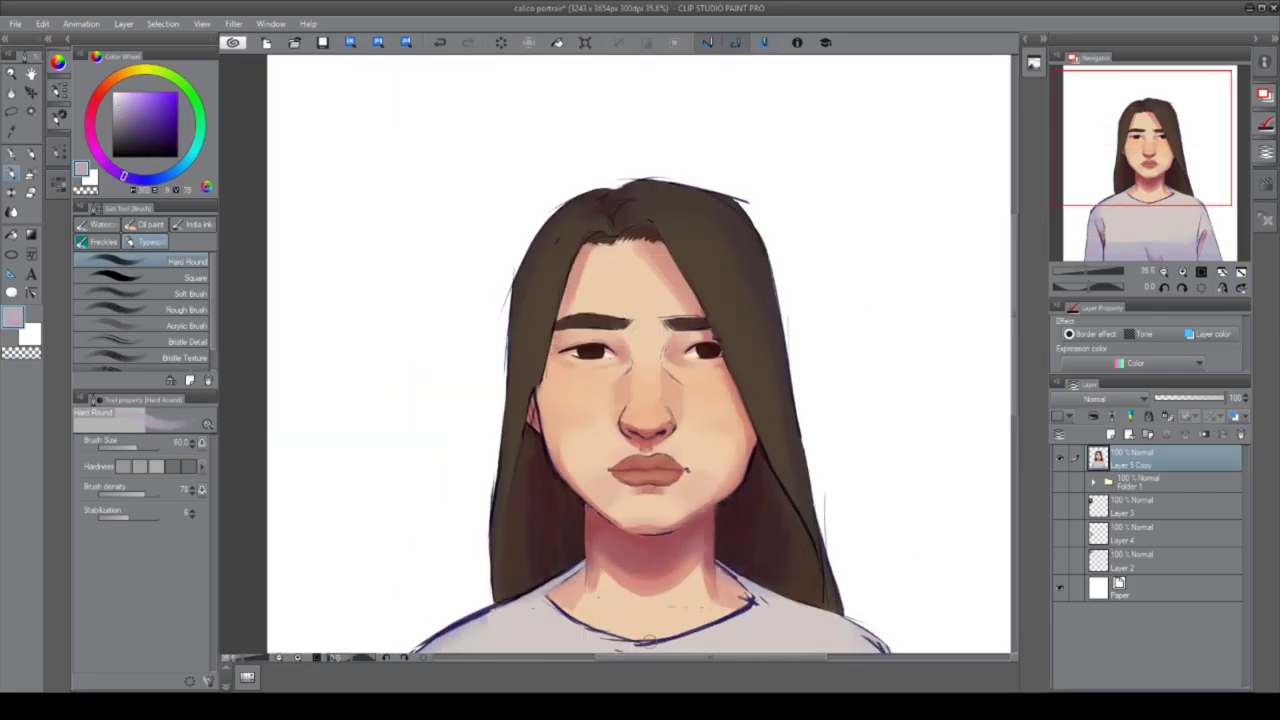
Undo the last stroke and paint over the dark shoulder line beside the neck in sampled lavender with a smaller brush.
scroll(723, 324, up, 3)
key(ctrl+z)
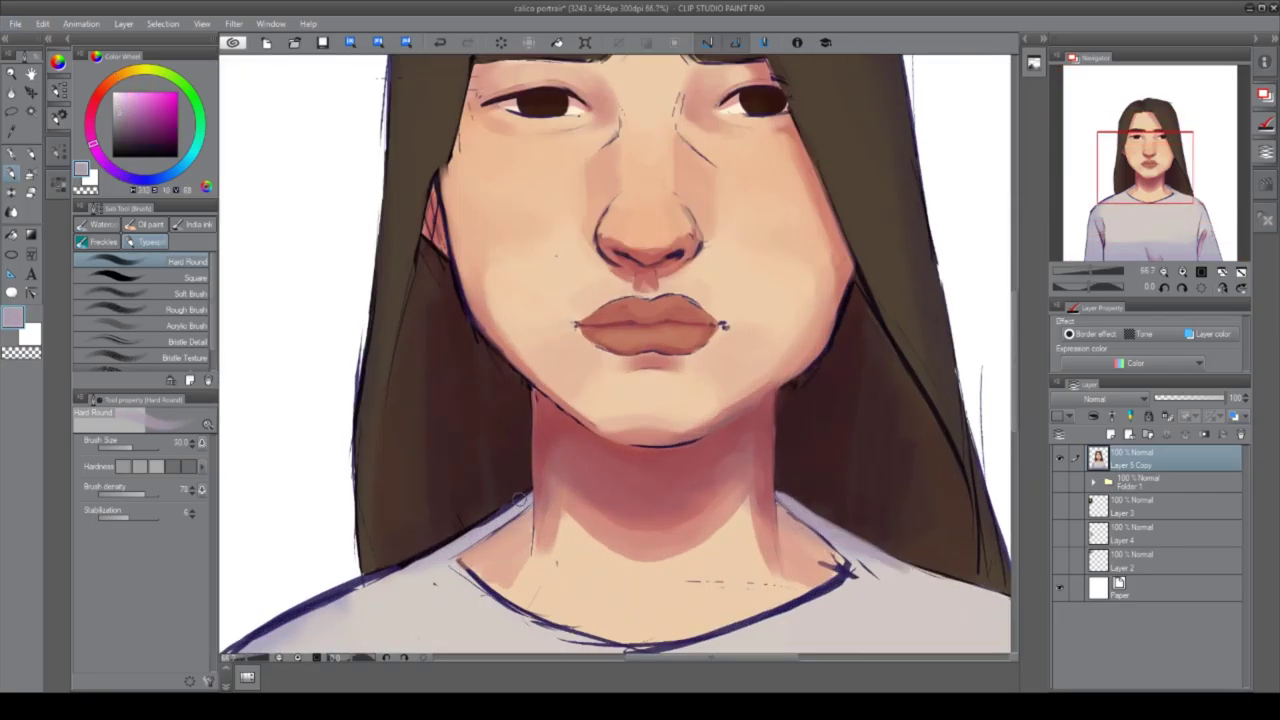
drag(517, 498, 400, 572)
alt+click(542, 495)
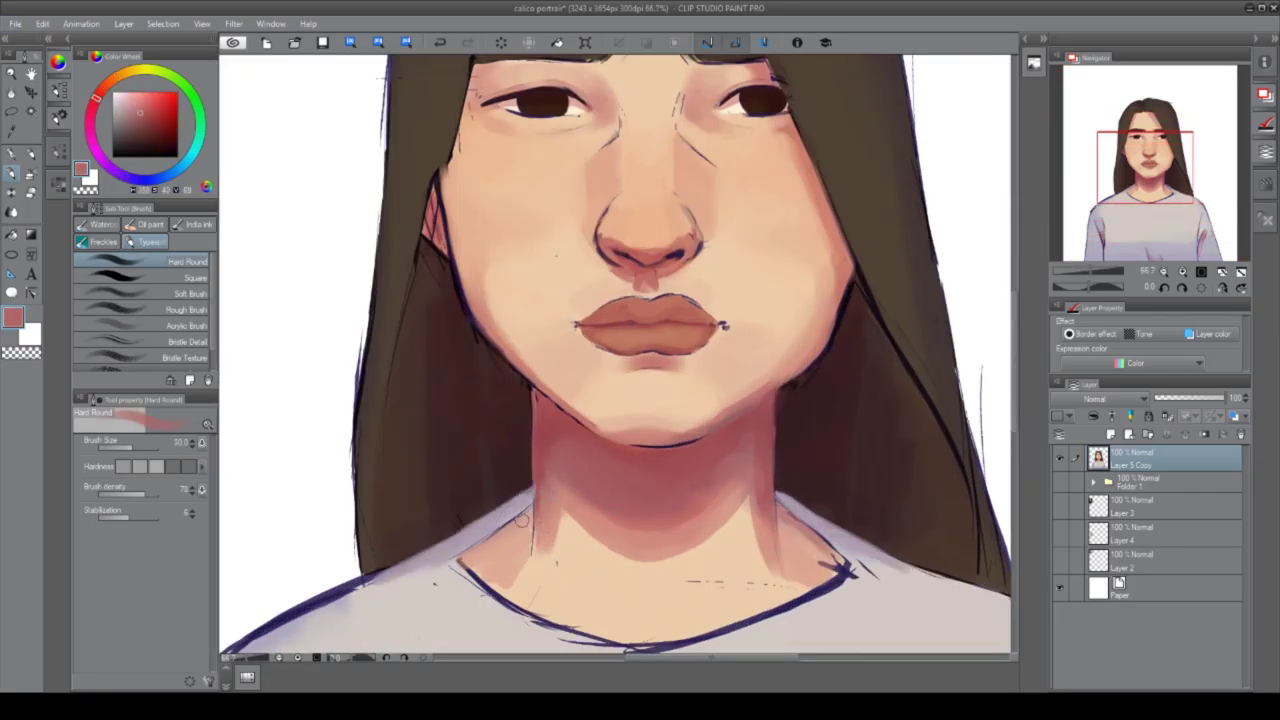
Cover the line art in the shadowed hair beside the neck and ear with sampled dark brown.
alt+click(783, 435)
alt+click(844, 376)
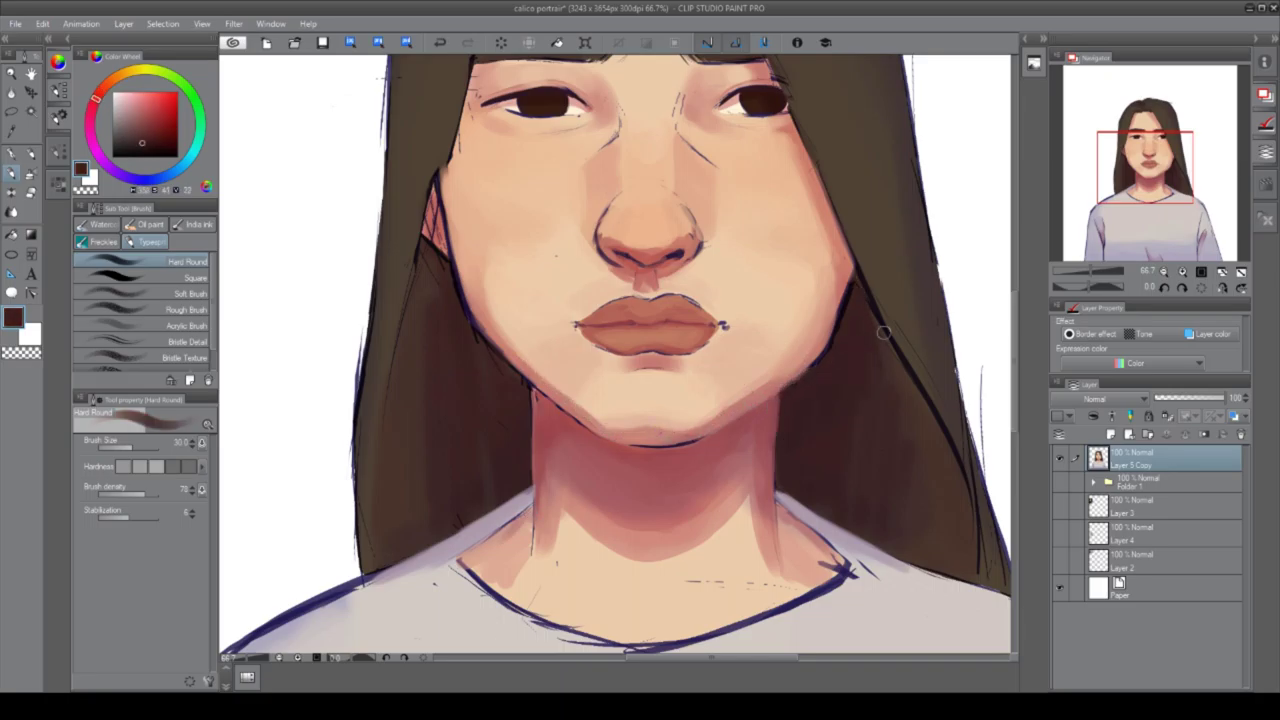
mouse_move(398, 515)
mouse_down()
mouse_move(442, 310)
mouse_move(438, 170)
mouse_up()
Touch up the lips, face and hair parting with sampled red, peach and dark brown tones.
alt+click(622, 312)
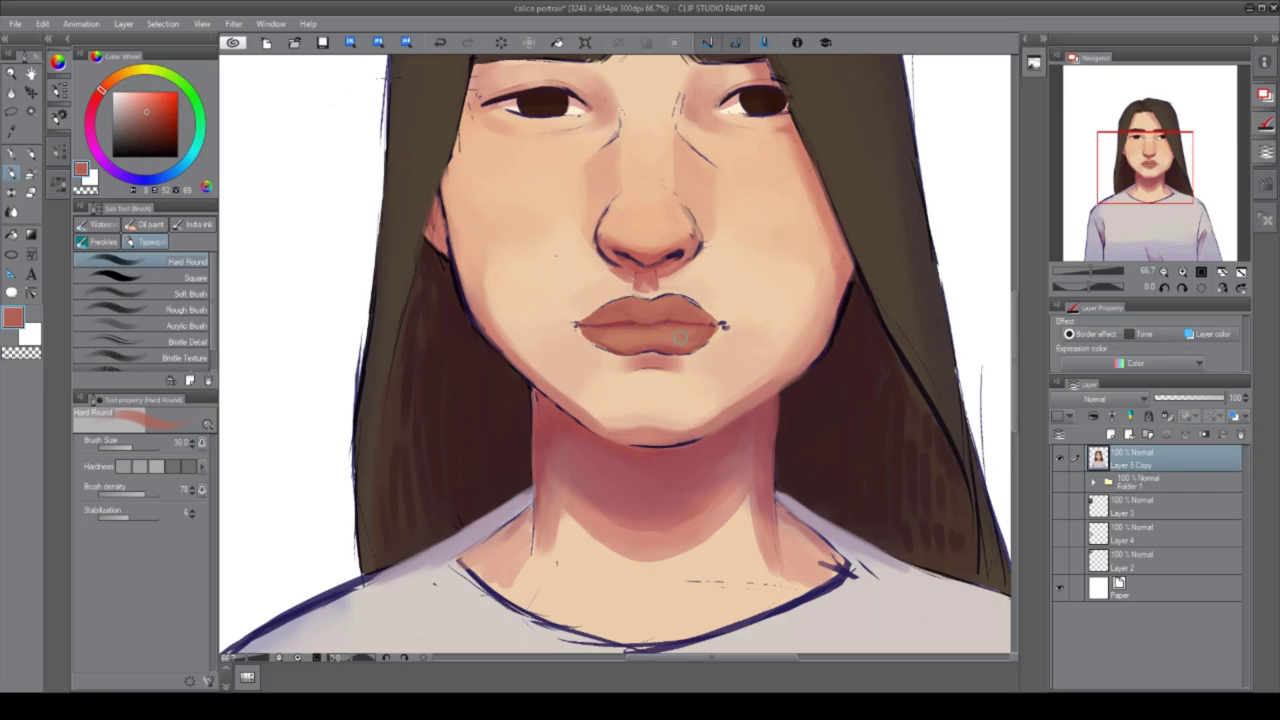
drag(623, 341, 600, 655)
scroll(570, 183, up, 1)
alt+click(570, 183)
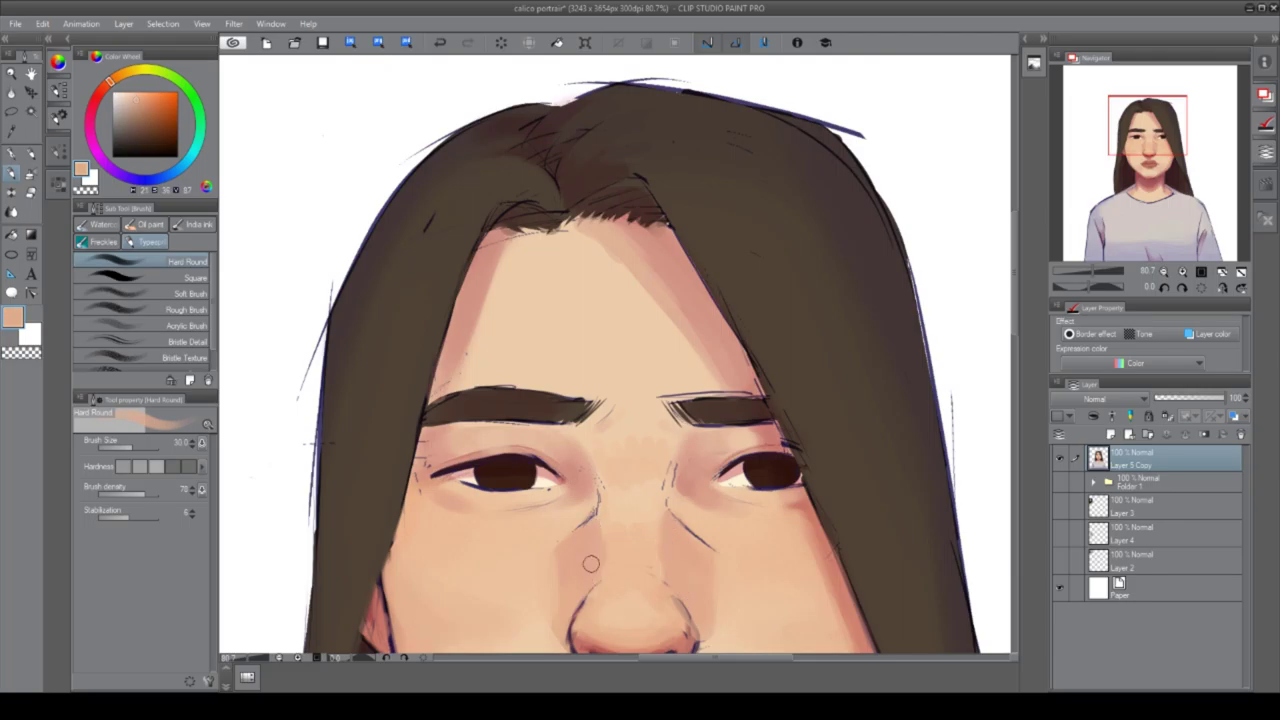
scroll(666, 300, up, 2)
alt+click(666, 266)
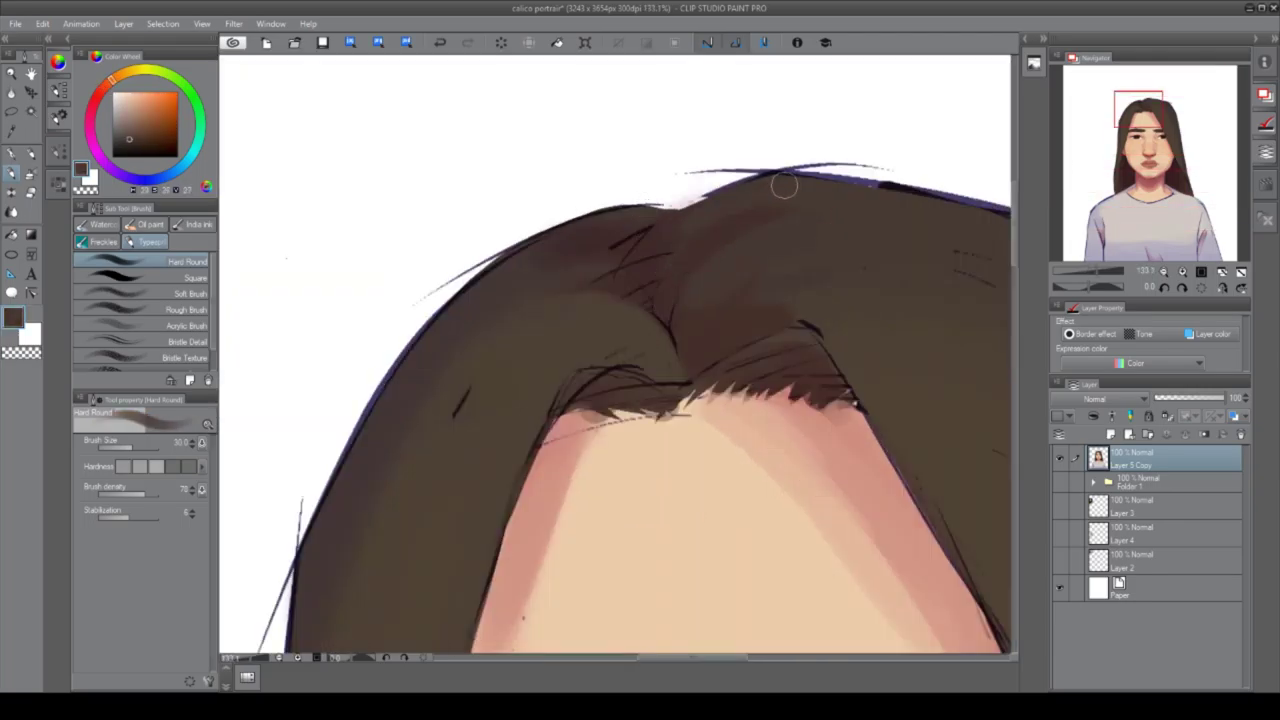
Blend the neck shadow into the surrounding skin with sampled skin tones, using the Soft Brush at size 70.
scroll(600, 165, down, 5)
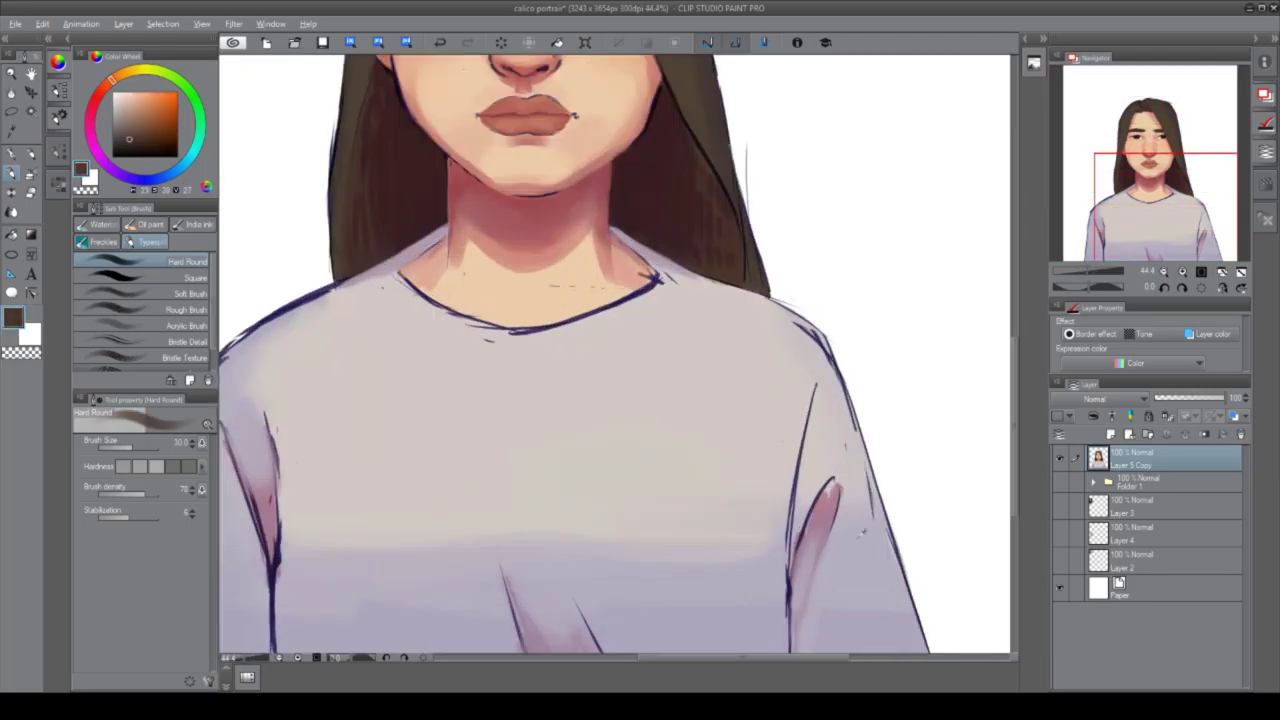
alt+click(848, 488)
scroll(808, 477, down, 5)
scroll(789, 319, up, 6)
alt+click(789, 319)
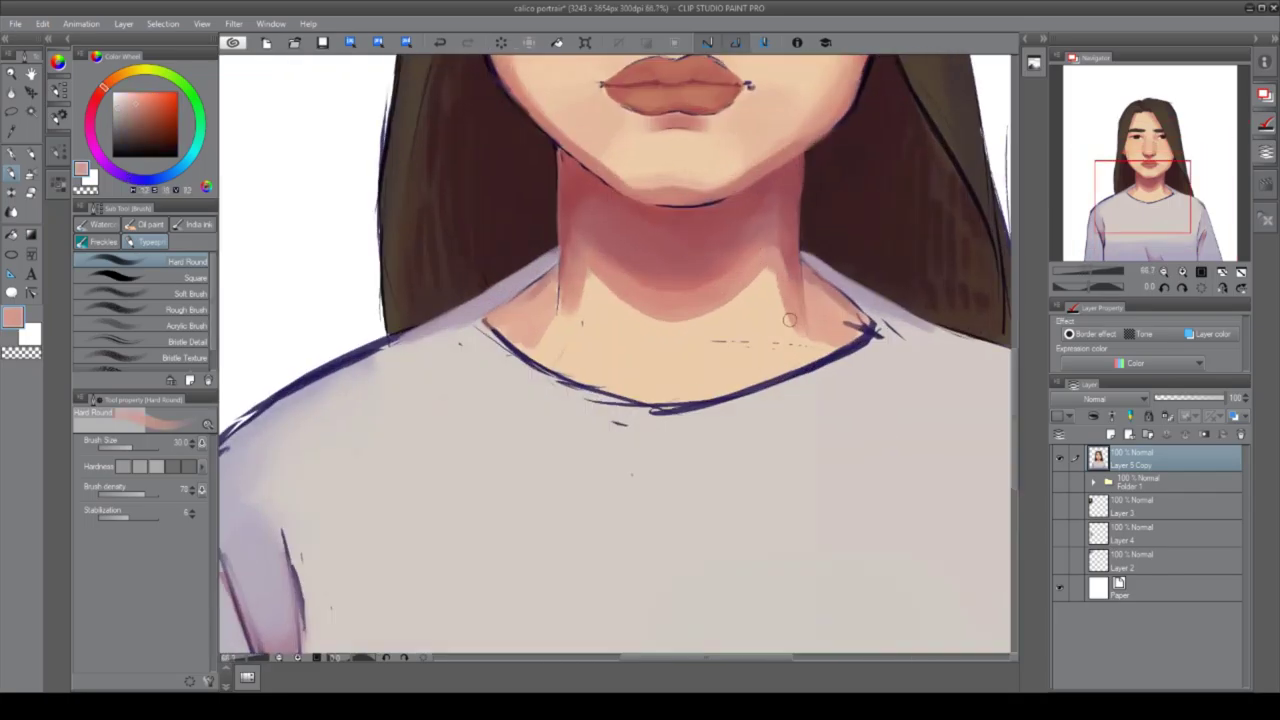
alt+click(687, 314)
key(b)
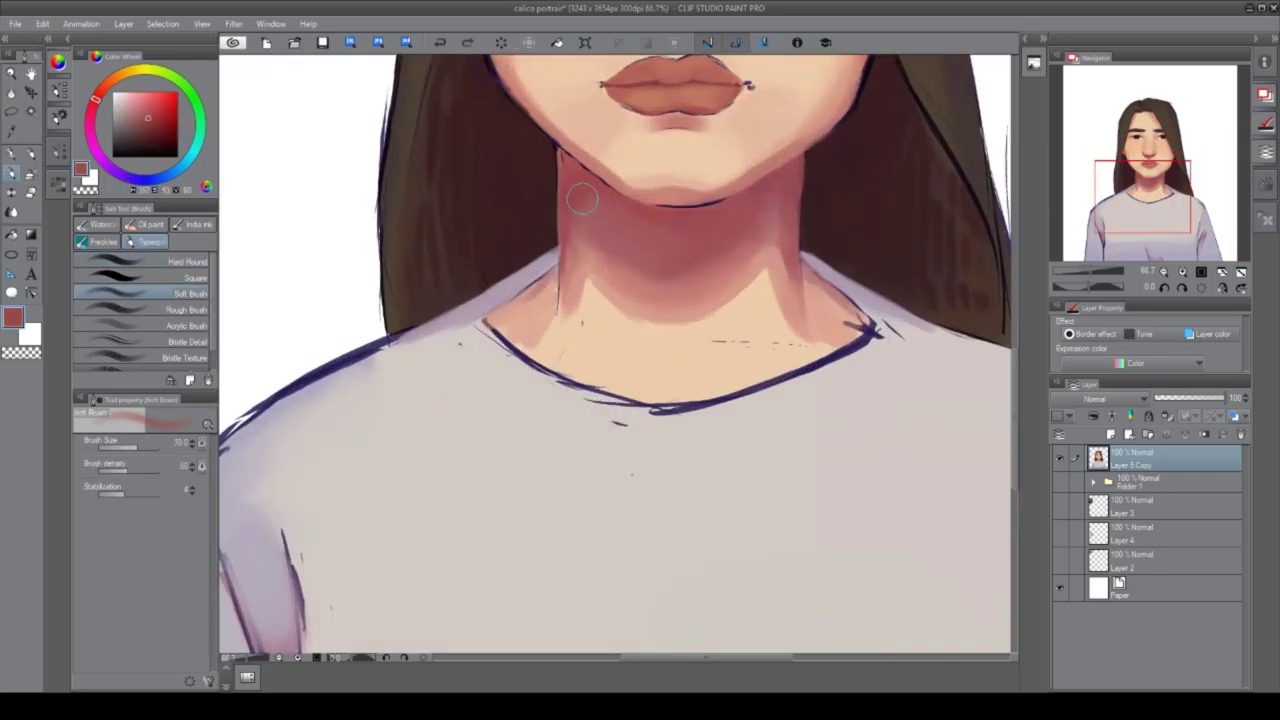
alt+click(515, 315)
Enlarge the Soft Brush to 600 and blend the hard edge of the lower shirt's blue shading with sampled shirt colours.
scroll(714, 371, down, 4)
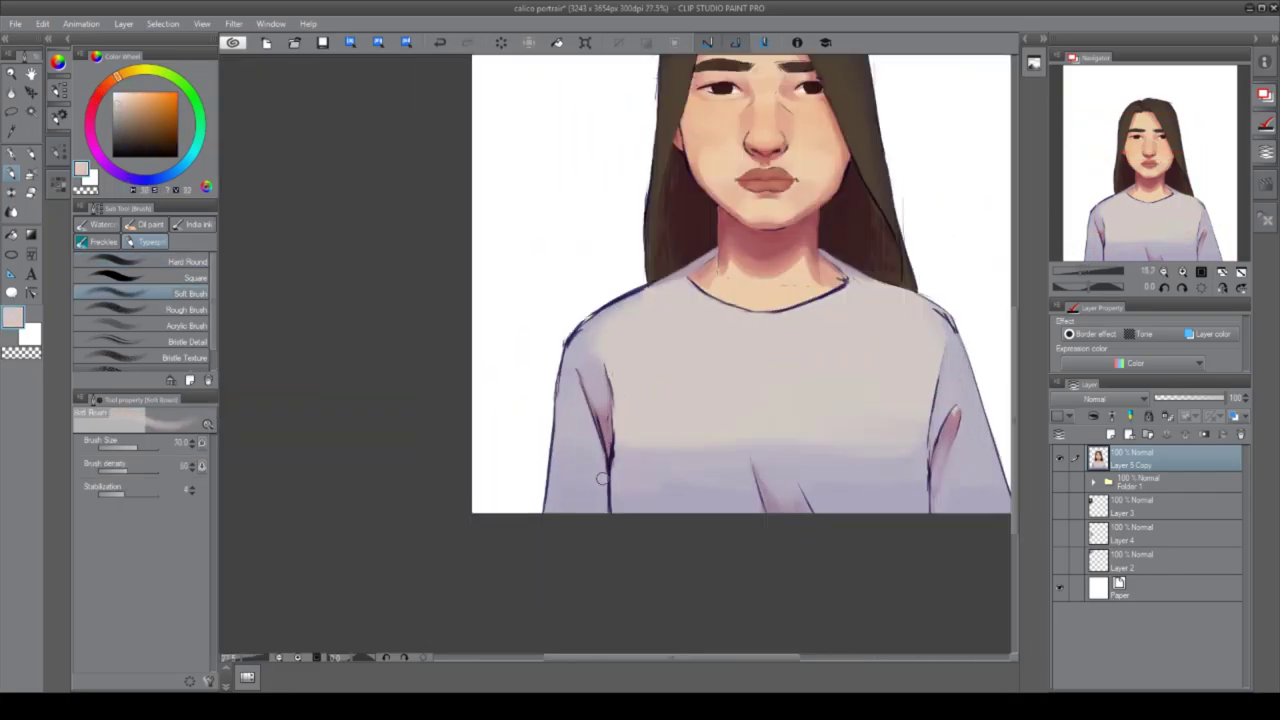
alt+click(694, 443)
key(bracketright)
key(bracketright)
key(bracketright)
key(bracketright)
key(bracketright)
key(bracketright)
key(bracketright)
key(bracketright)
scroll(714, 614, right, 3)
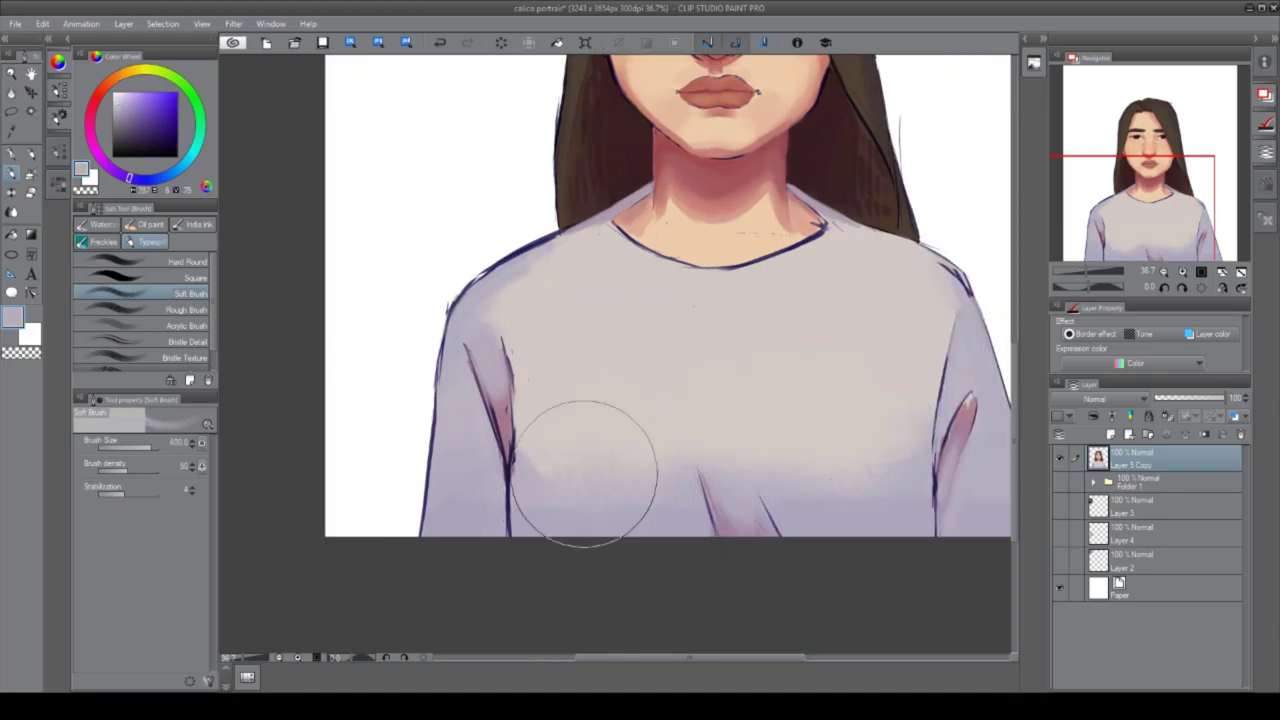
alt+click(636, 292)
Add a Screen layer and paint yellow highlights on the inner eye corners, nose, lips and chin with the Hard Round brush.
scroll(636, 292, up, 3)
scroll(843, 200, down, 2)
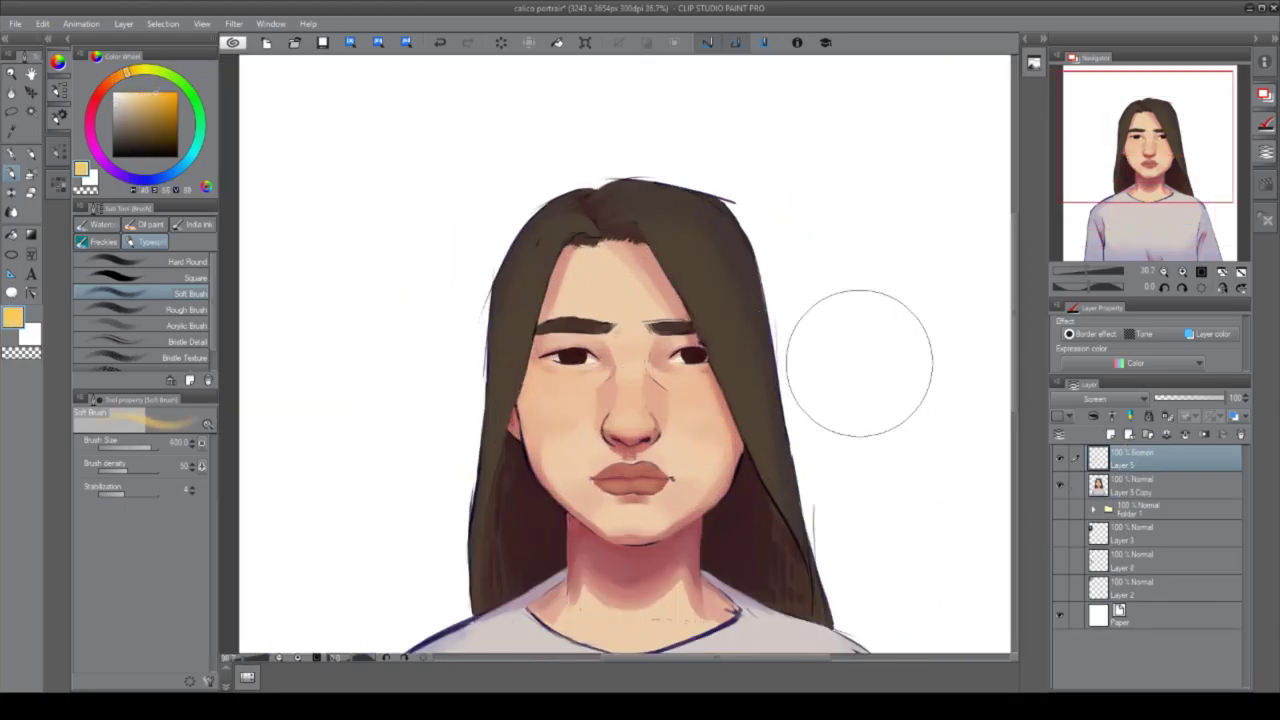
click(620, 470)
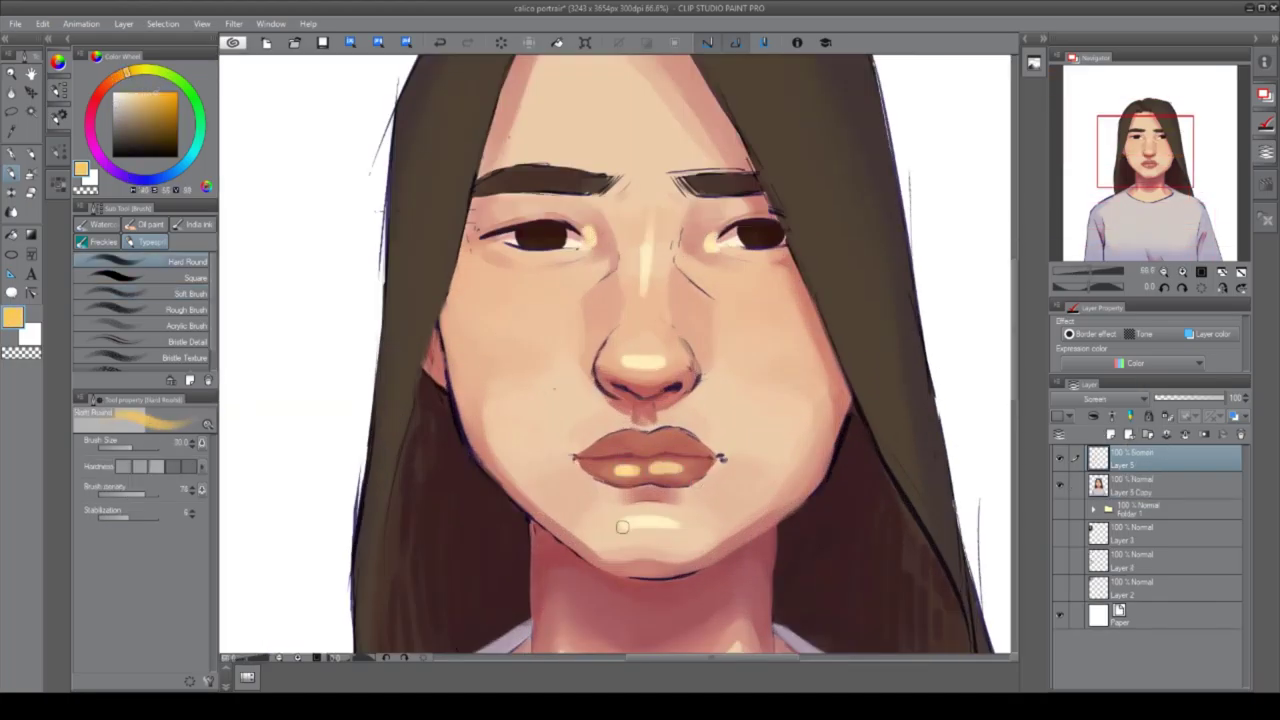
scroll(622, 527, down, 4)
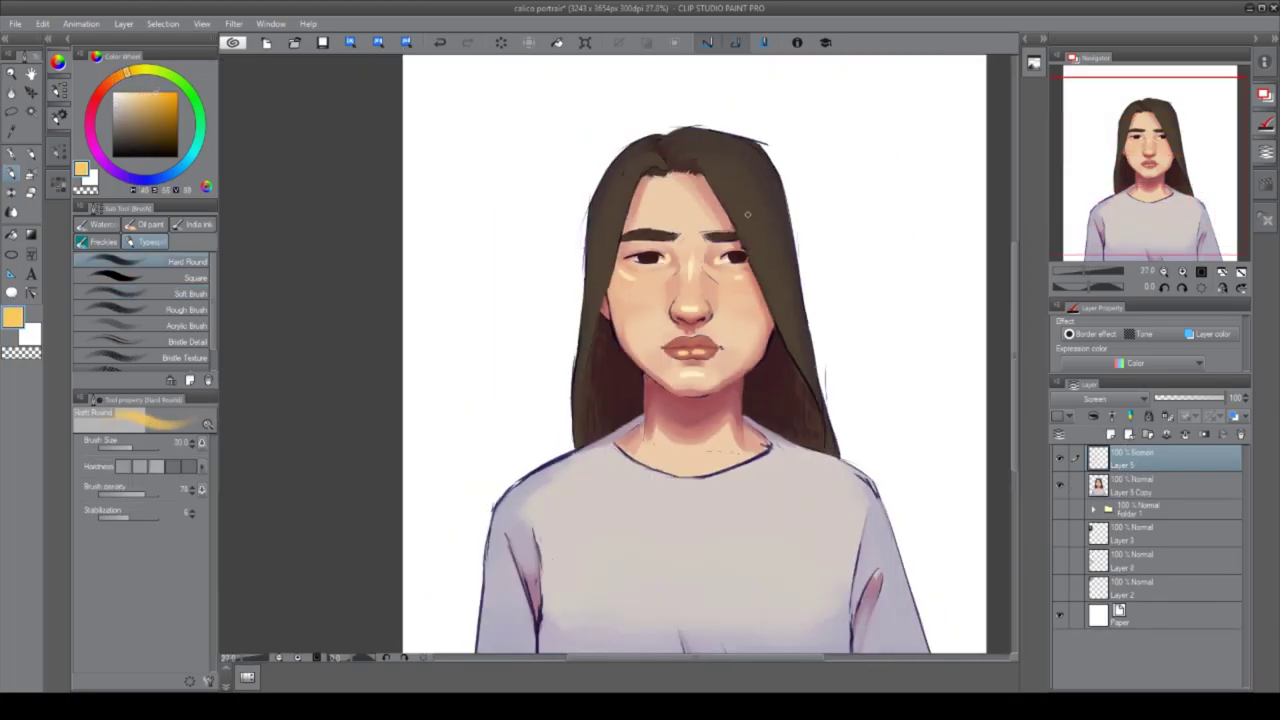
Paint yellow highlights over both sides of the hair and merge the Screen layer into the portrait.
drag(600, 190, 610, 260)
drag(750, 170, 765, 265)
click(1185, 434)
Blend the hair highlights into tapered strands with sampled golden and dark browns, using a size 120 Hard Round brush.
scroll(714, 200, up, 4)
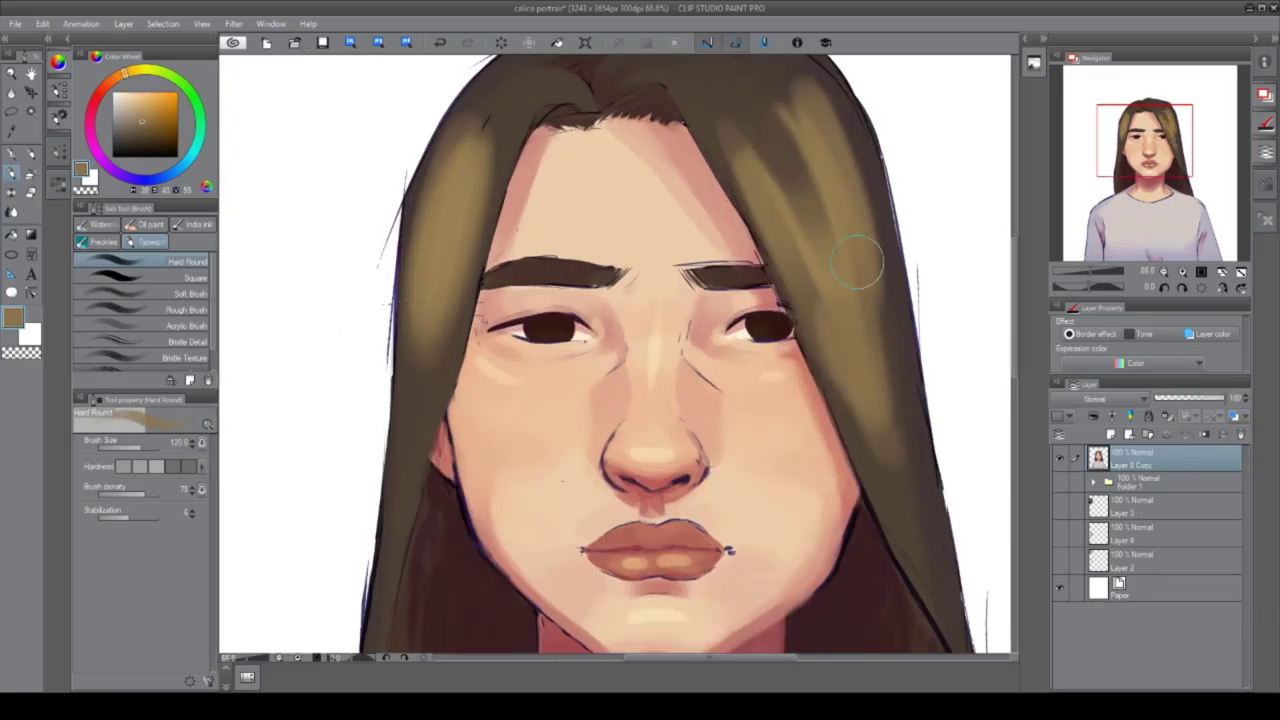
drag(857, 257, 880, 423)
alt+click(455, 200)
drag(720, 190, 755, 130)
alt+click(755, 130)
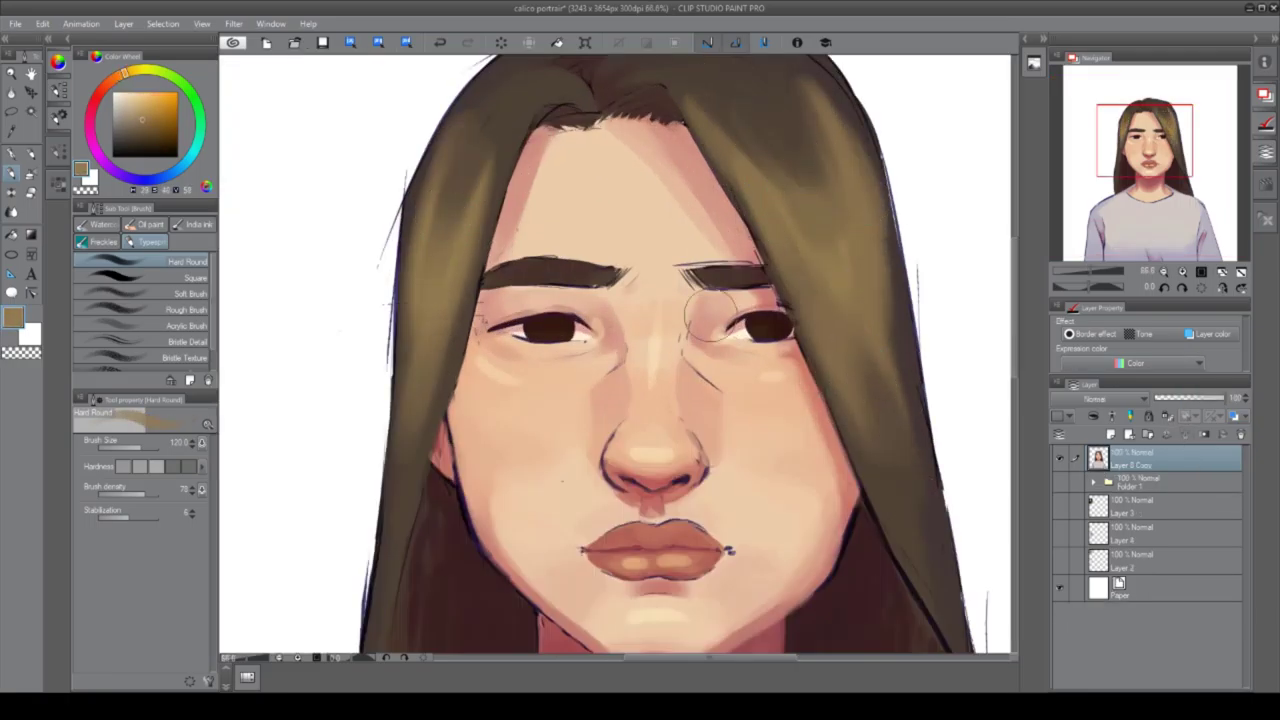
Darken the nostrils in sampled dark purple and paint over the nose's sketch lines with sampled skin tones.
scroll(644, 420, up, 2)
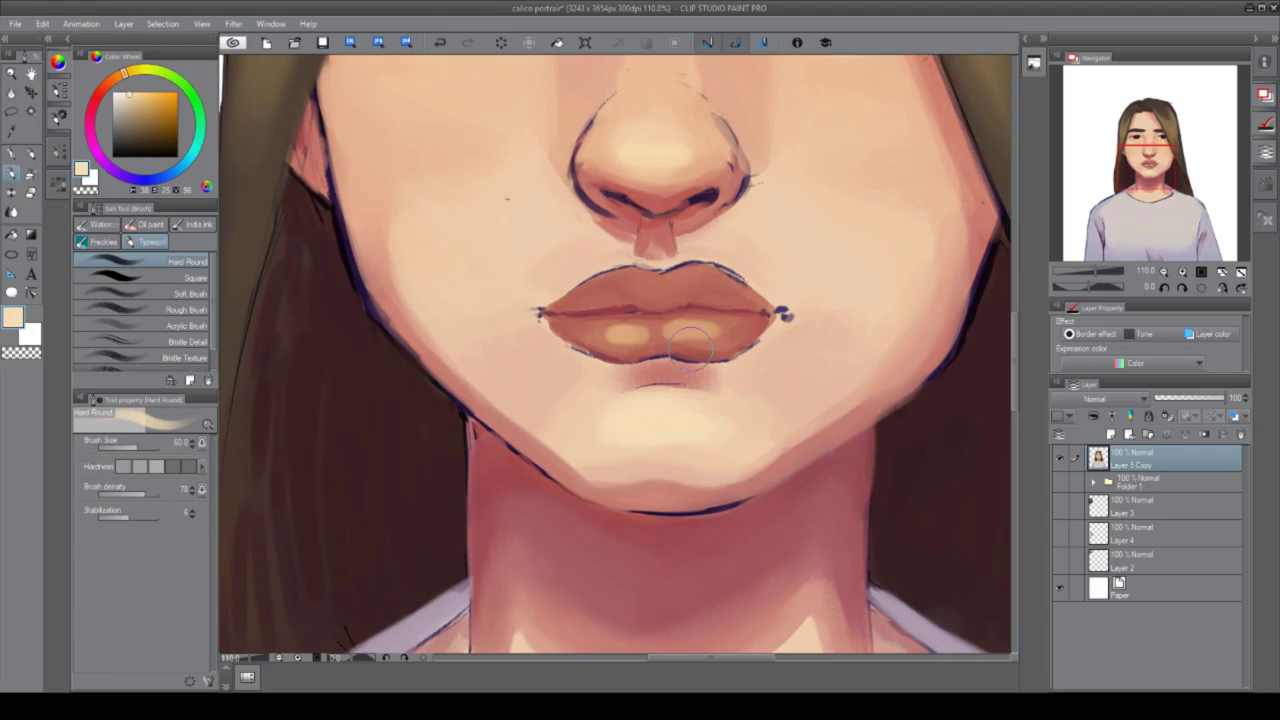
scroll(688, 343, up, 2)
alt+click(600, 420)
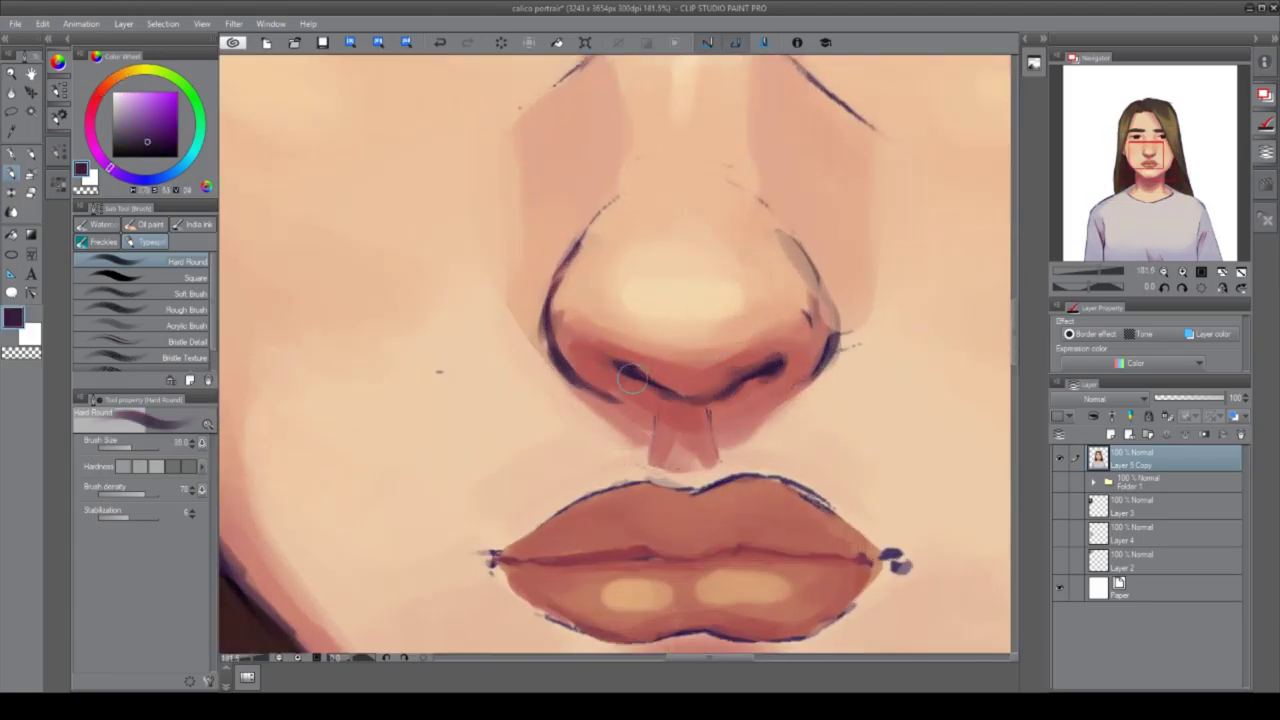
alt+click(830, 300)
drag(840, 260, 815, 350)
drag(560, 250, 563, 391)
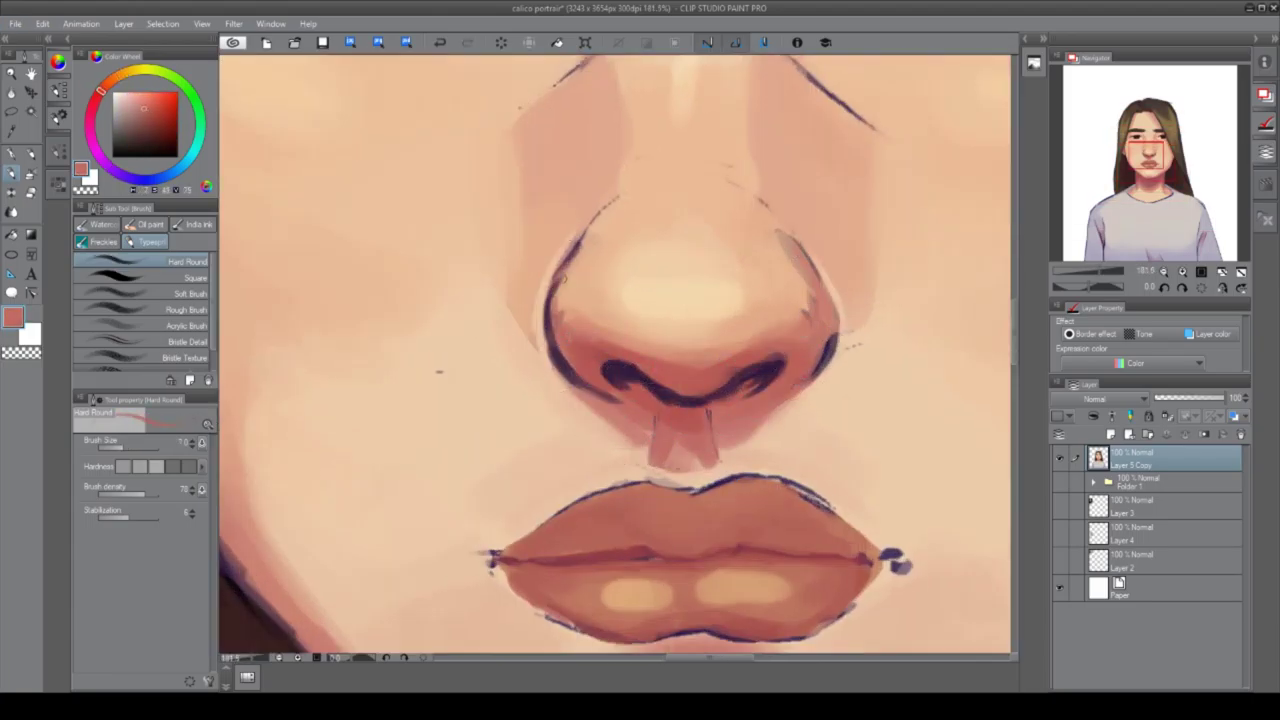
alt+click(767, 221)
drag(800, 275, 767, 221)
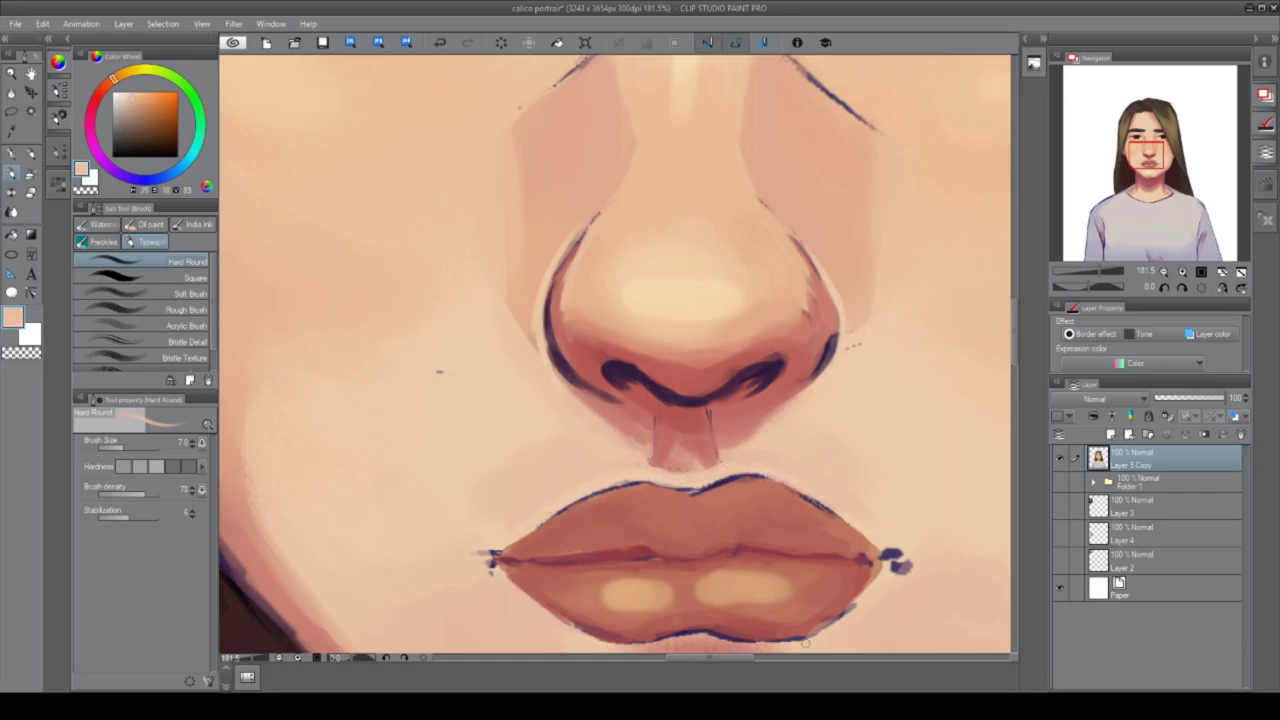
Clean up the lip contour and mouth corners with sampled skin tones and repaint the mouth line in dark red.
alt+click(741, 545)
alt+click(915, 575)
drag(880, 555, 905, 568)
alt+click(630, 522)
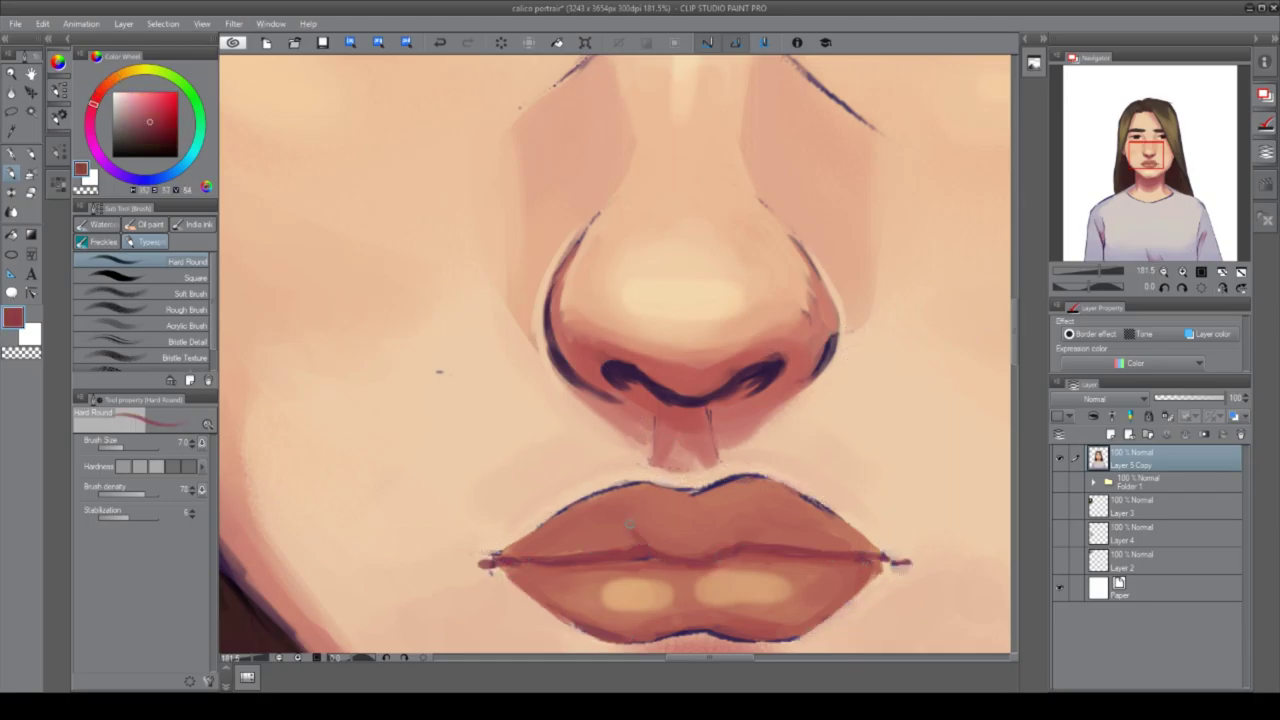
alt+click(760, 469)
key(ctrl+z)
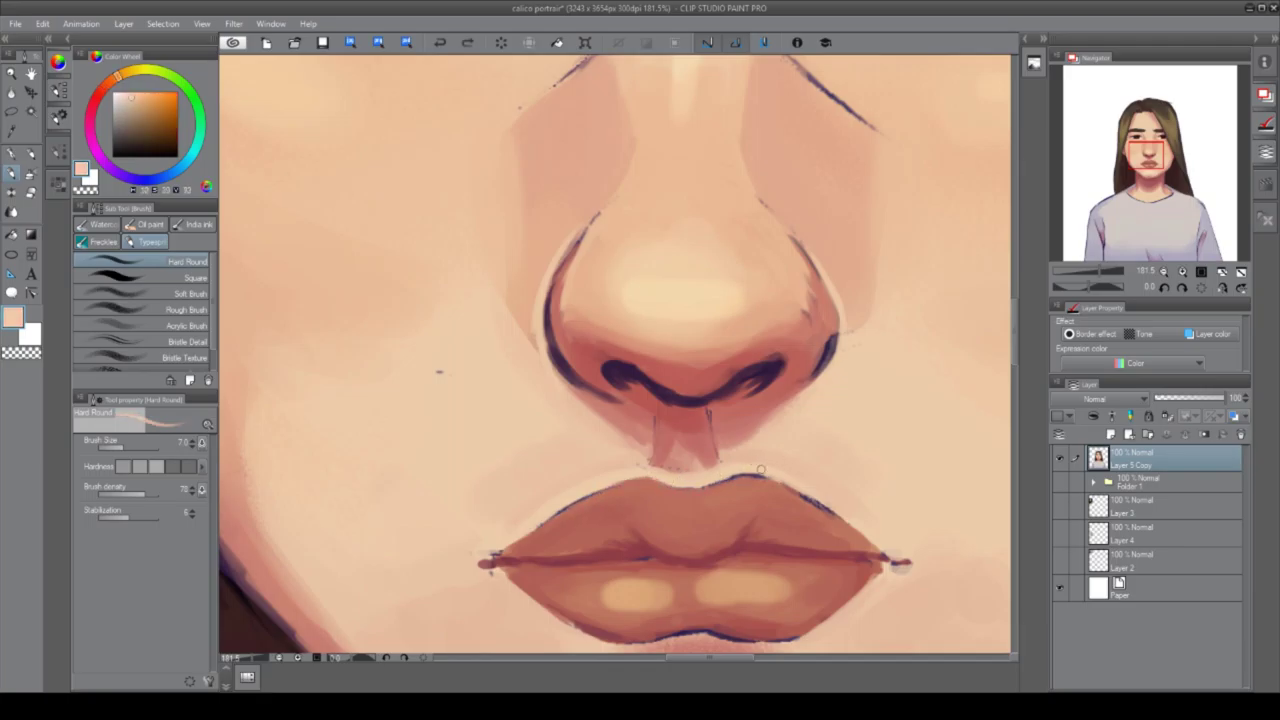
scroll(573, 588, up, 1)
Smooth the nose bridge and the area between the eyebrows with sampled peach.
scroll(679, 296, down, 3)
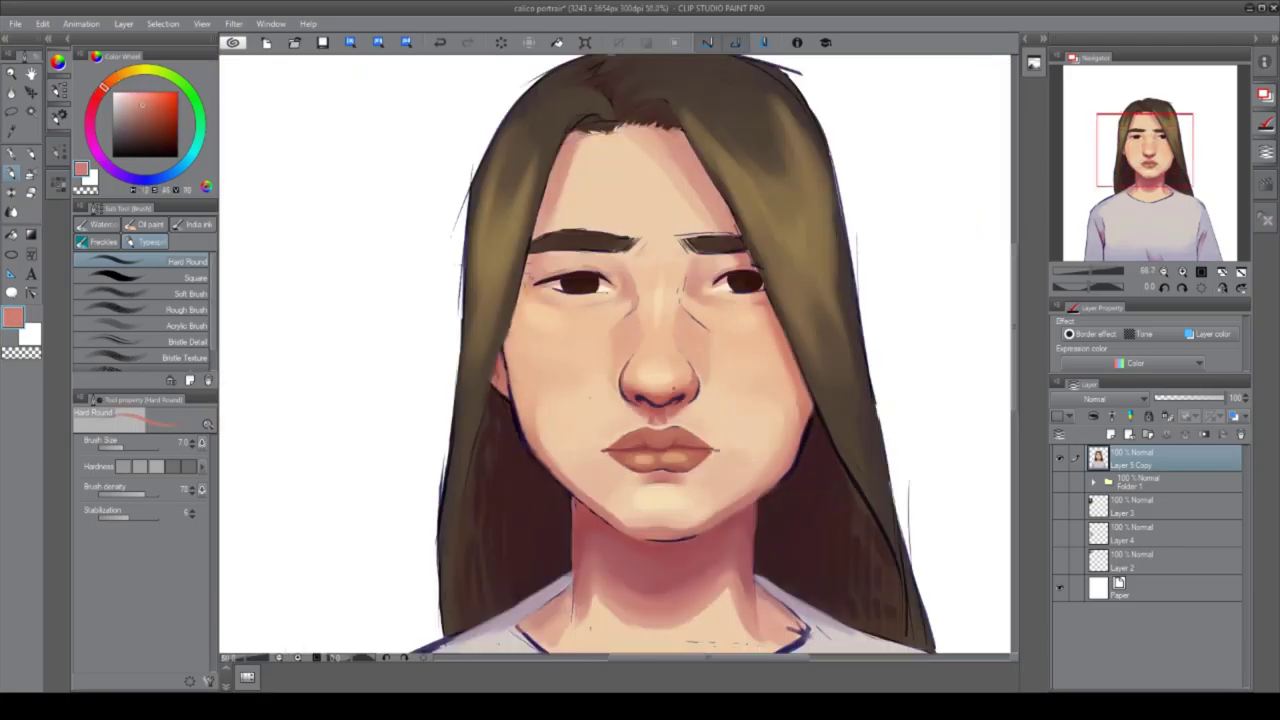
scroll(679, 296, up, 2)
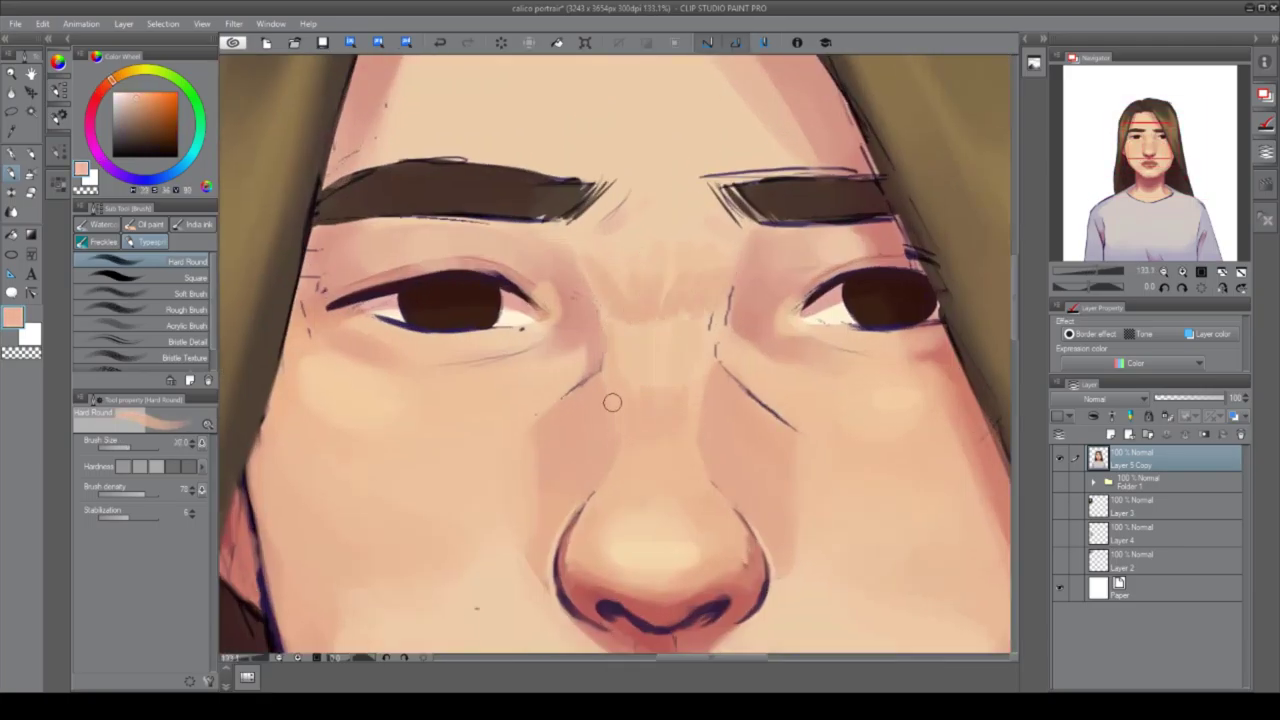
mouse_move(600, 265)
mouse_down()
mouse_move(643, 214)
mouse_move(655, 295)
mouse_up()
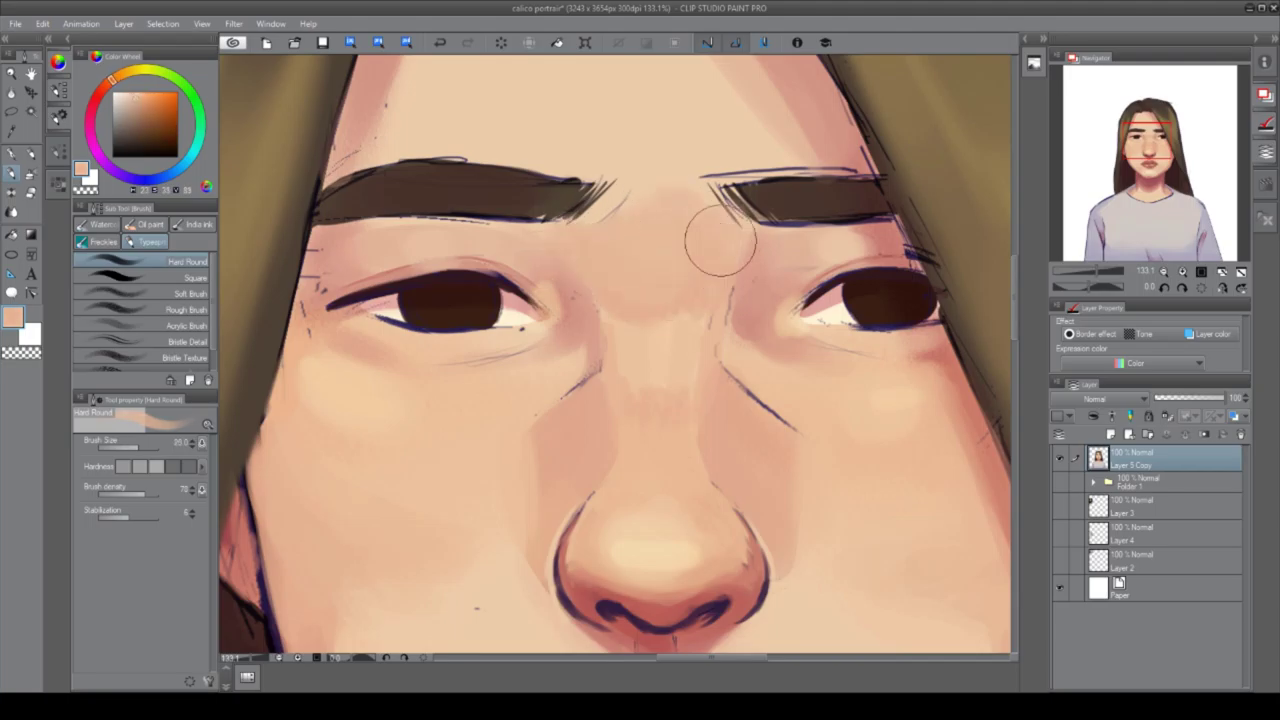
Cover the lower hair's line art with sampled dark brown and remove the stray lines outside its outer edge.
scroll(663, 291, down, 6)
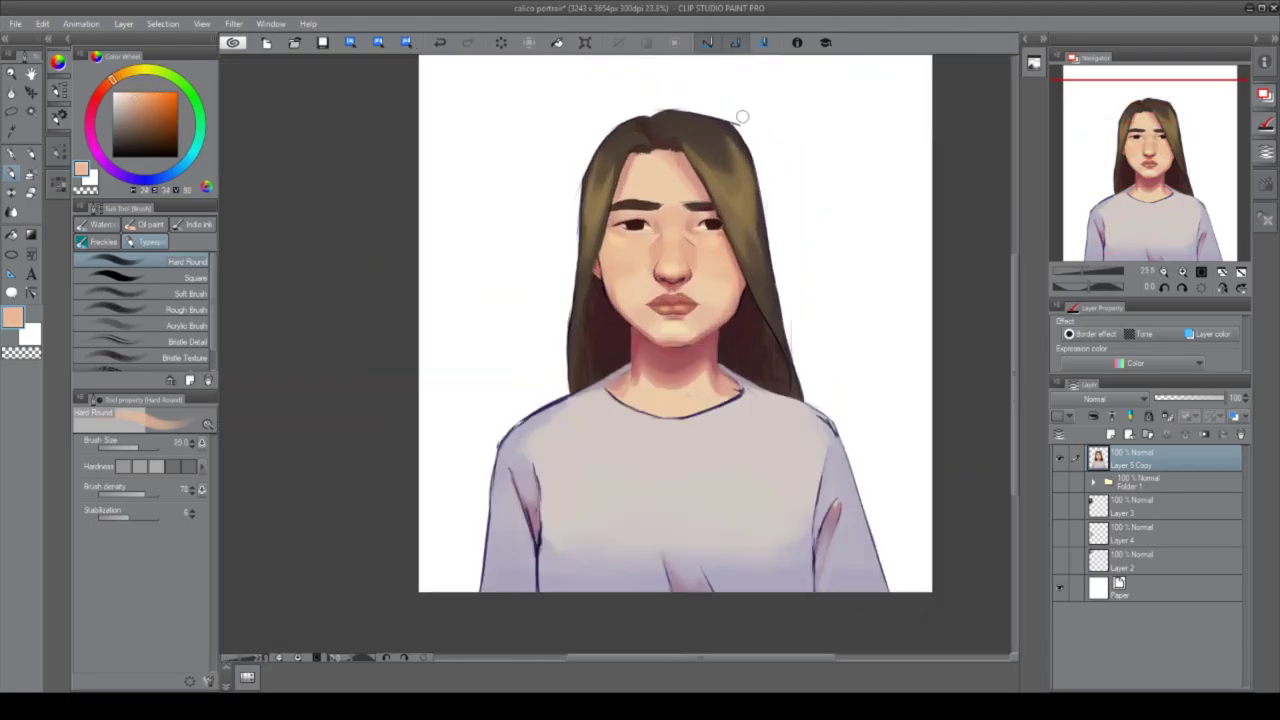
scroll(766, 310, up, 4)
alt+click(766, 310)
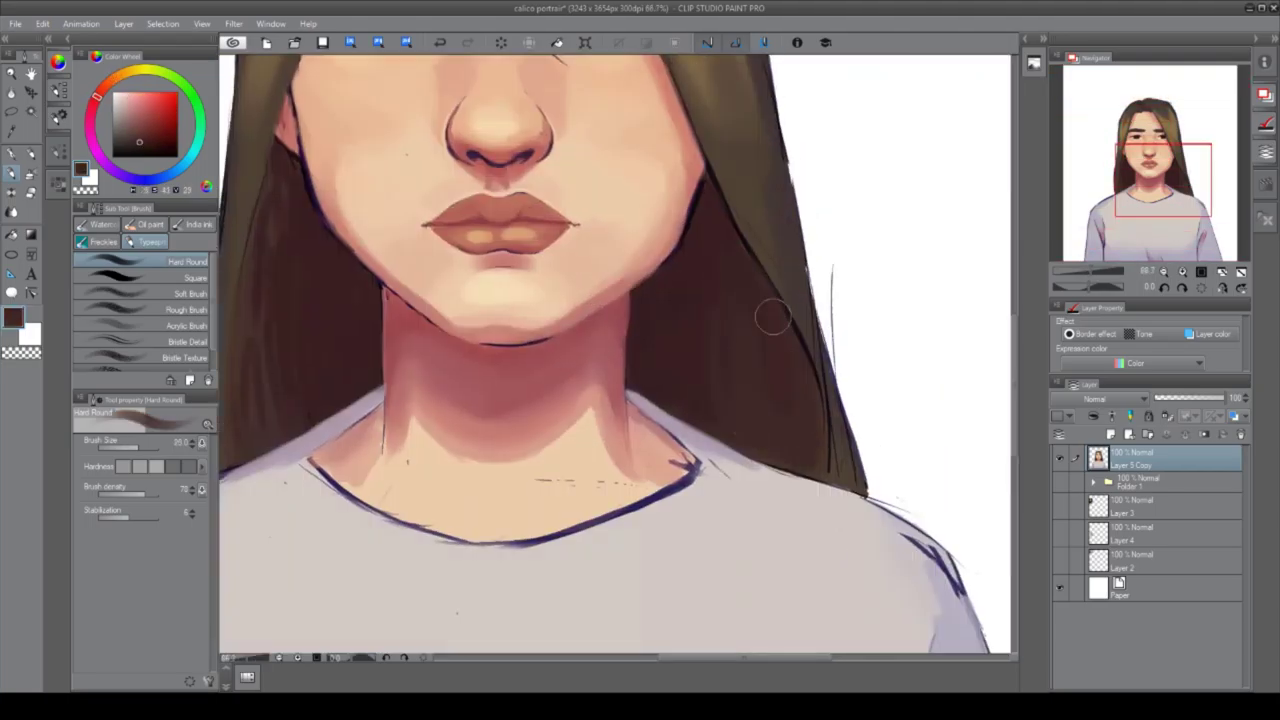
drag(800, 270, 845, 470)
alt+click(270, 215)
drag(270, 215, 278, 403)
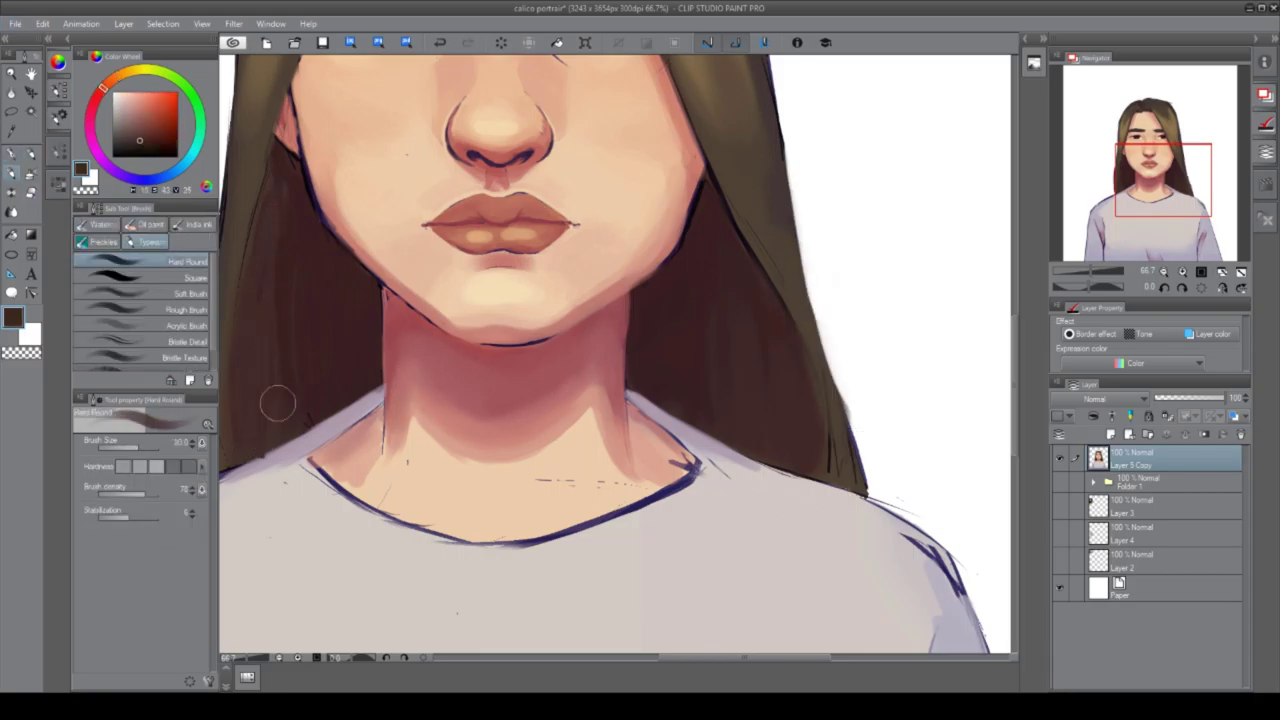
Remove the stray sketch line at the crown and touch up the skin beside the nose with a sampled skin tone.
scroll(255, 332, down, 4)
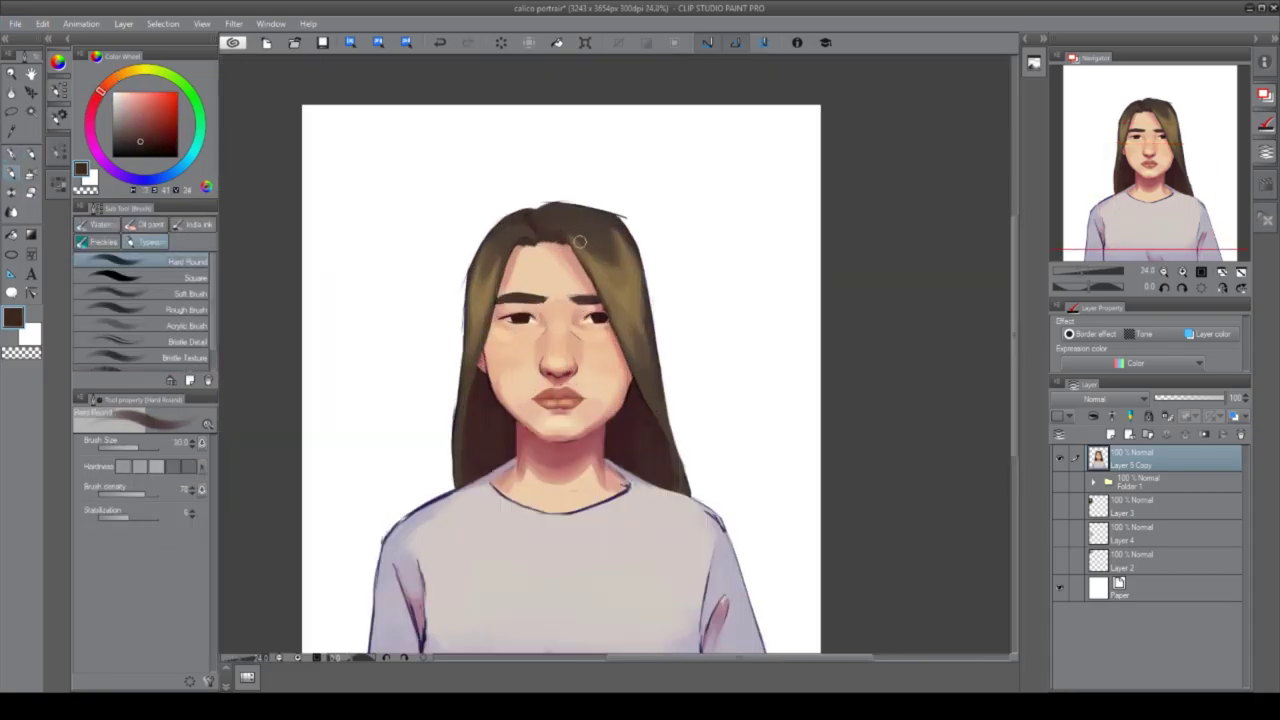
scroll(350, 320, up, 2)
key(e)
scroll(400, 310, down, 2)
scroll(444, 302, up, 2)
scroll(444, 302, up, 3)
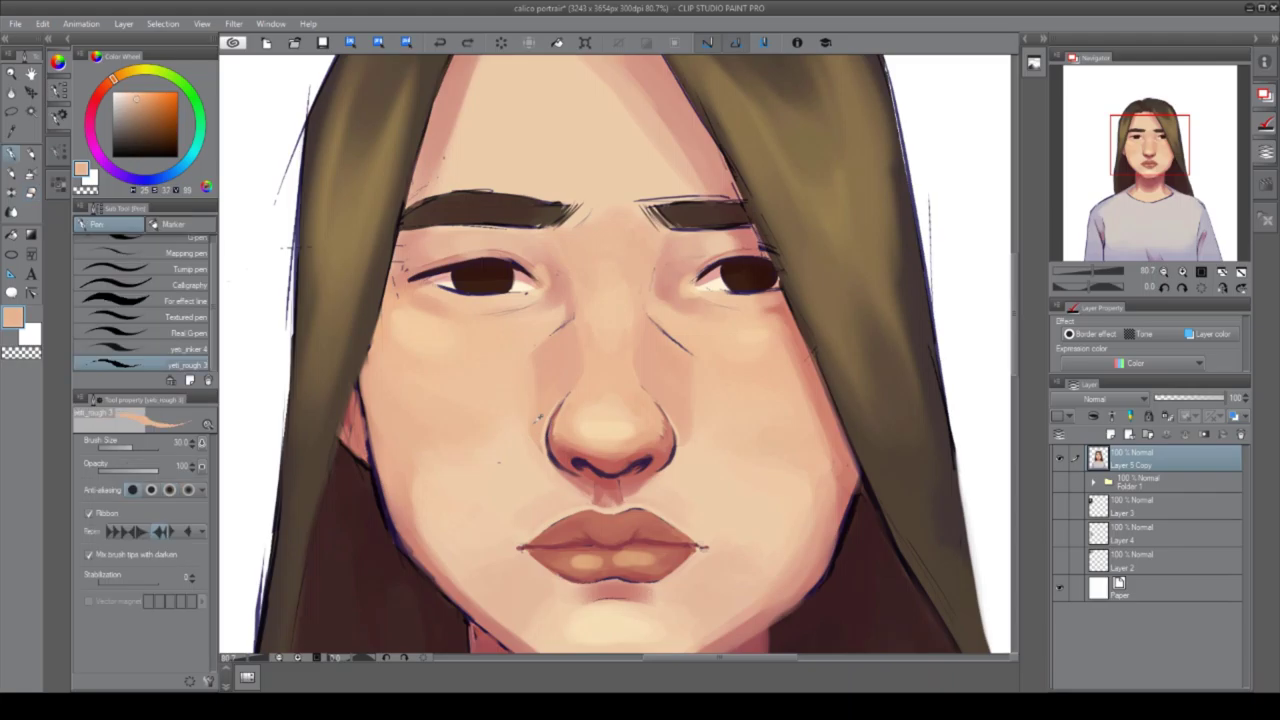
key(b)
alt+click(515, 398)
Add a new layer beneath the portrait and fill it with a muted brown background.
scroll(765, 418, down, 5)
click(1150, 505)
click(1057, 416)
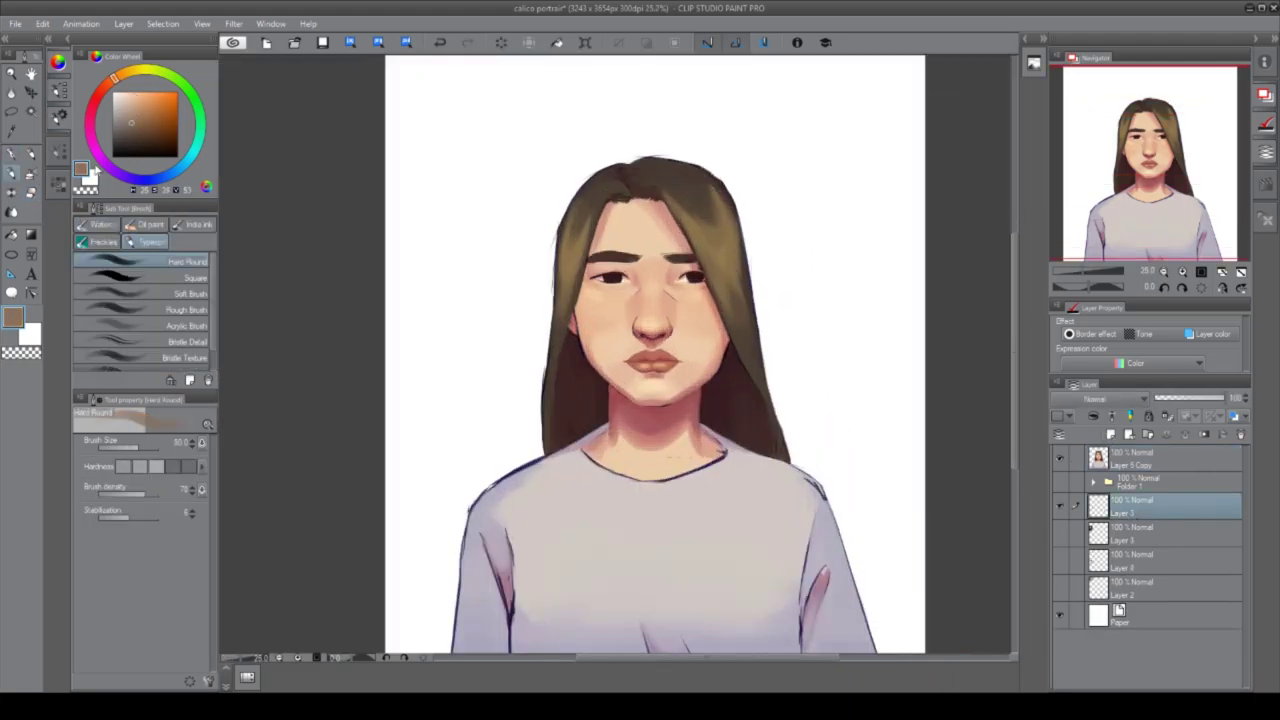
key(g)
click(131, 122)
click(523, 191)
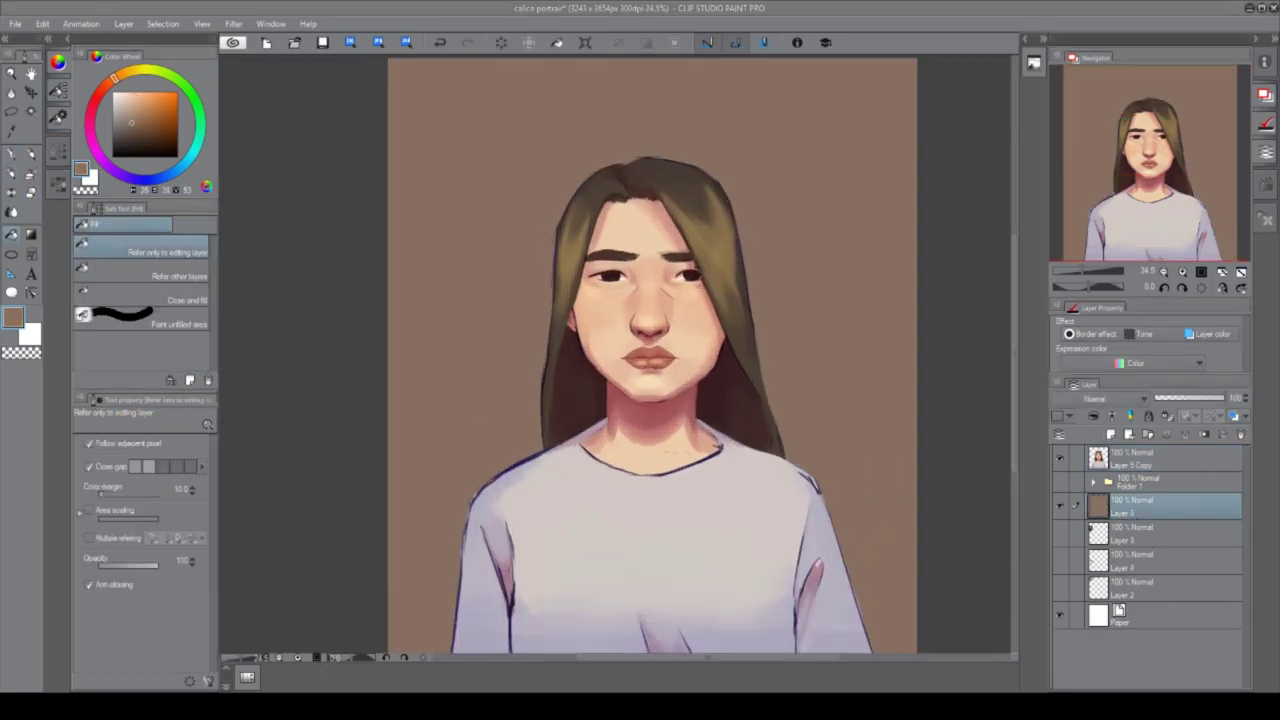
On the portrait layer, clean the hair edge beside the eye and paint a darker pupil with sampled dark brown.
scroll(650, 290, up, 8)
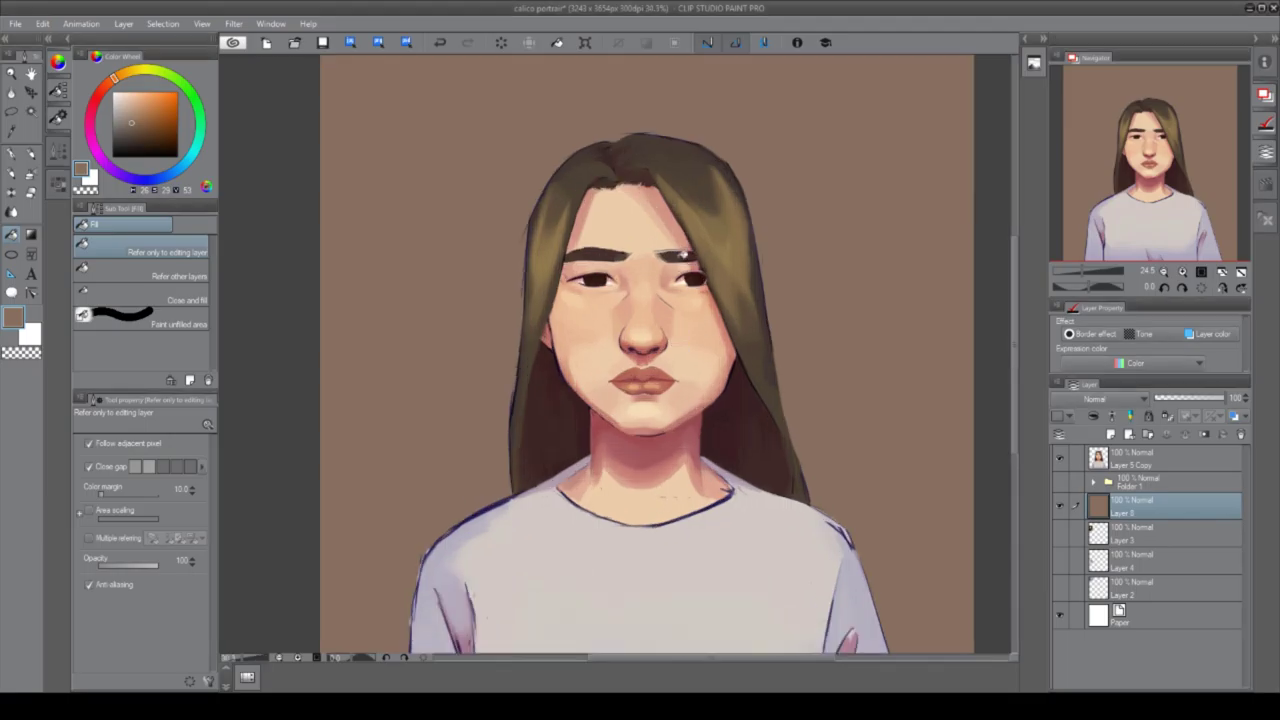
key(p)
click(1150, 457)
alt+click(420, 337)
drag(250, 358, 538, 350)
scroll(700, 350, right, 5)
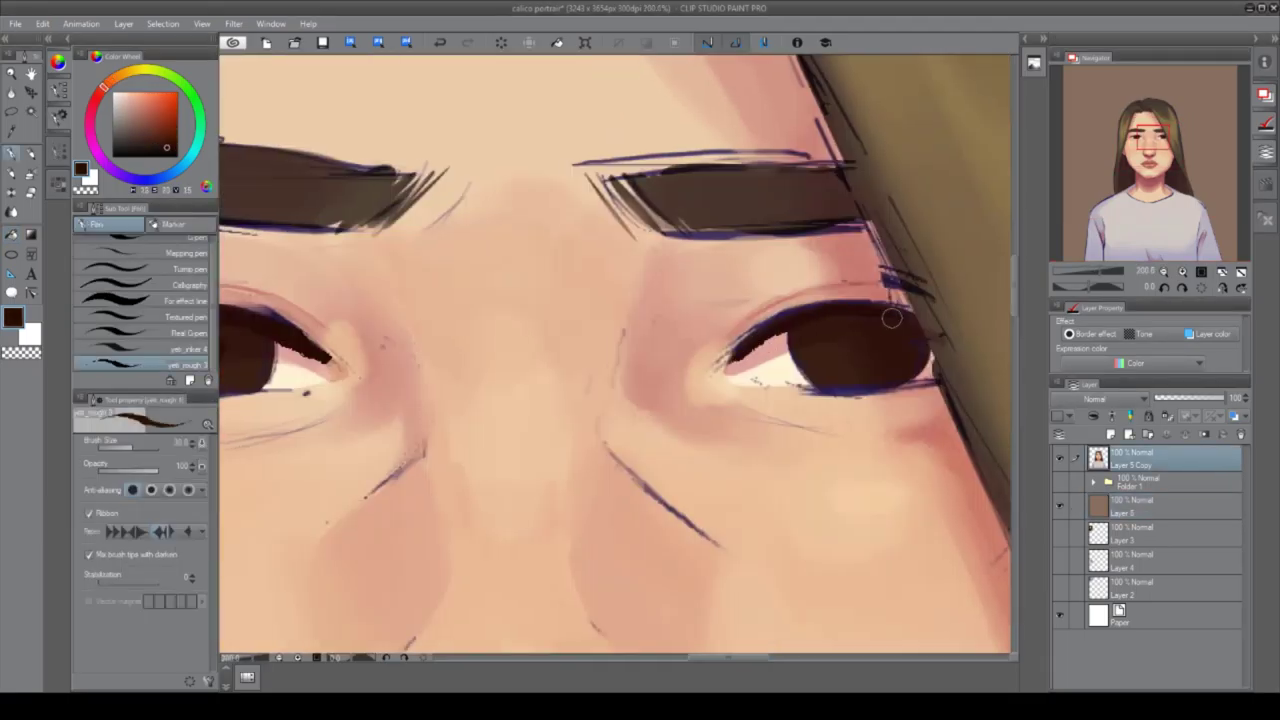
alt+click(886, 320)
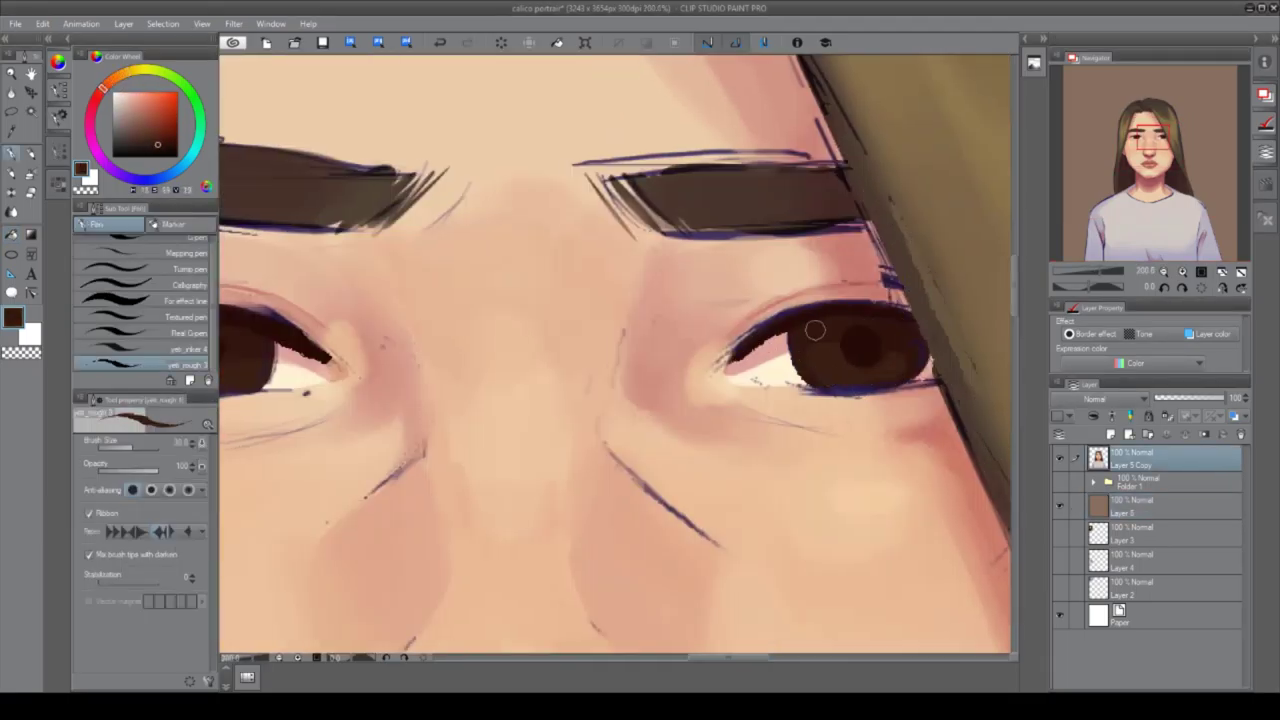
Refine the other eye's iris with sampled dark and brown tones using the Hard Round brush.
alt+click(909, 417)
key(b)
scroll(837, 423, left, 5)
alt+click(600, 342)
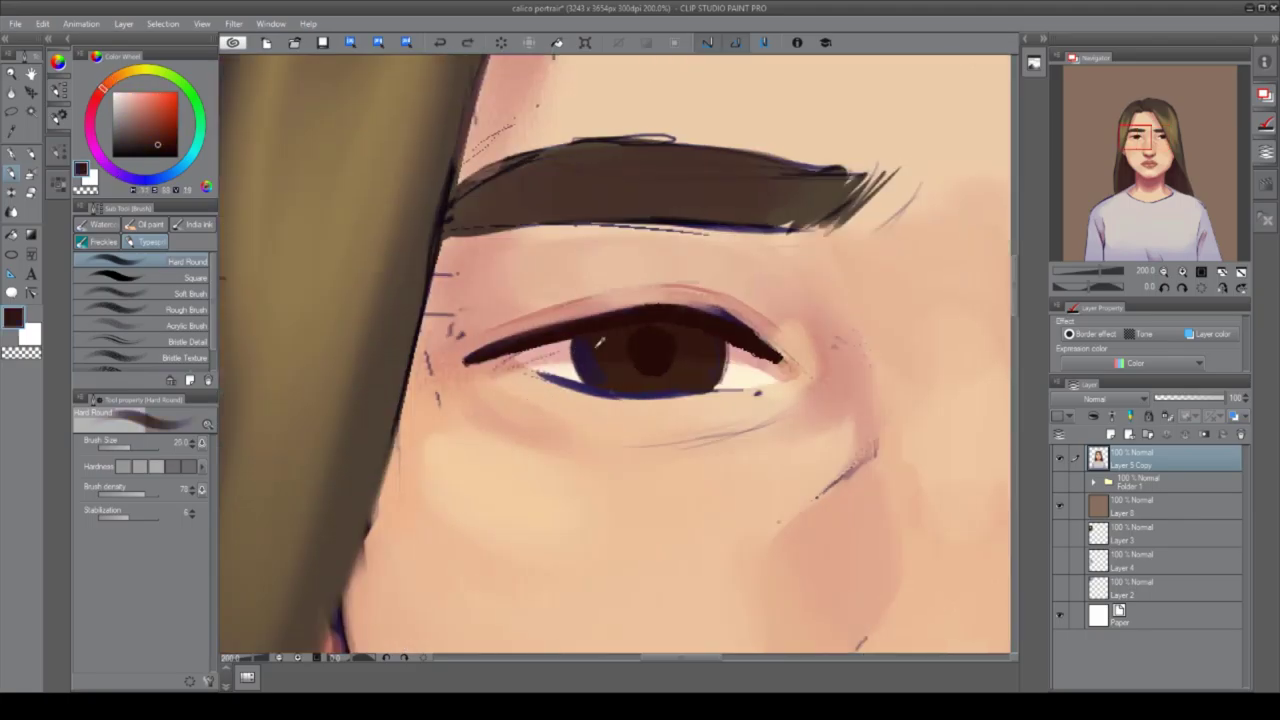
key(ctrl+0)
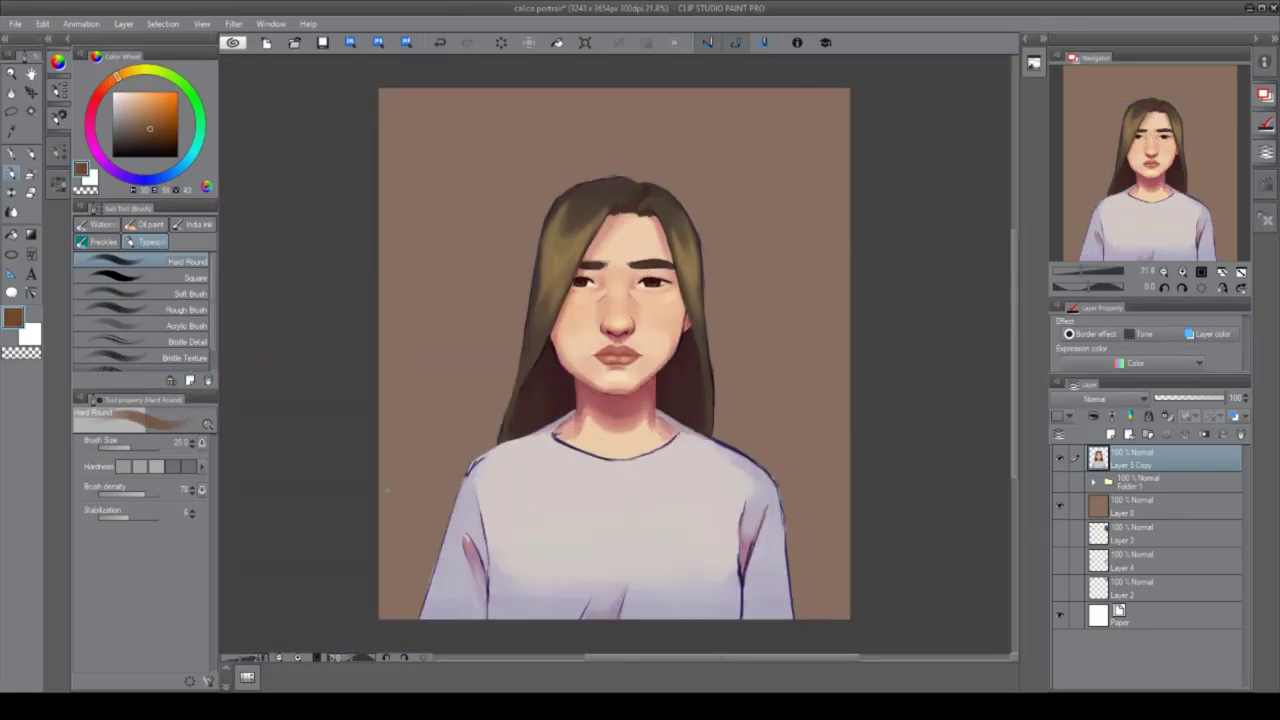
Paint over the jaw's line art beside the lower cheek and chin with sampled skin tones.
scroll(635, 366, up, 5)
alt+click(700, 400)
drag(700, 410, 745, 340)
alt+click(730, 380)
alt+click(720, 380)
drag(740, 390, 770, 320)
alt+click(677, 387)
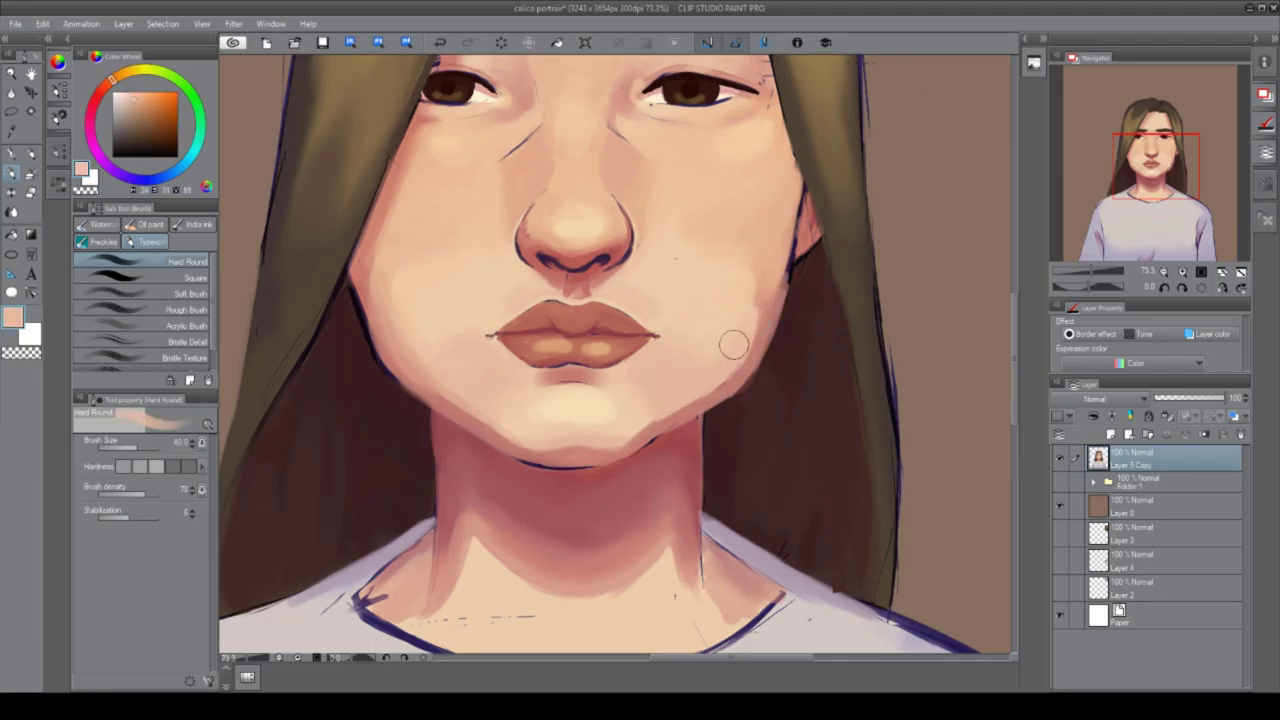
Blend the shading along the jaw edge and beneath the mouth corner with sampled skin tones.
key(ctrl+0)
scroll(703, 428, up, 5)
alt+click(703, 428)
scroll(689, 379, down, 2)
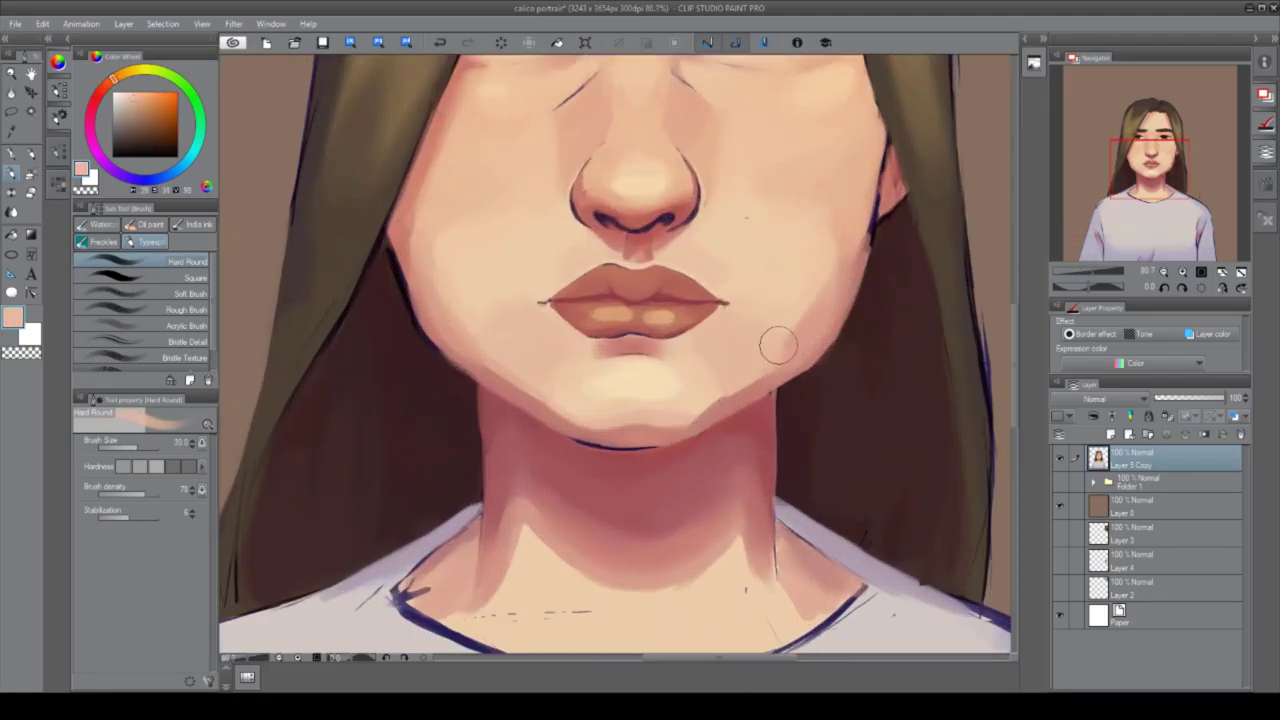
alt+click(777, 354)
scroll(722, 305, down, 3)
scroll(722, 305, up, 1)
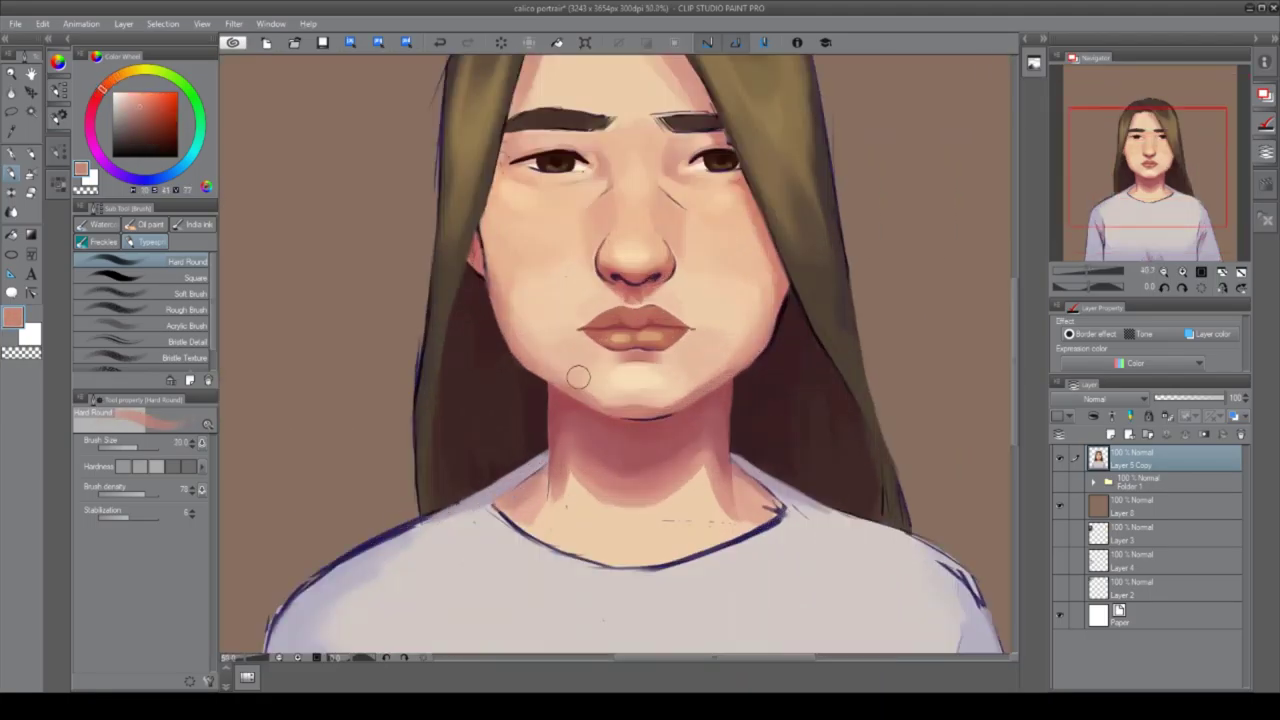
Smooth both cheeks and the face edge near the ear with a size 70 Hard Round brush and sampled peach tones.
scroll(577, 374, down, 3)
scroll(570, 255, up, 4)
alt+click(532, 452)
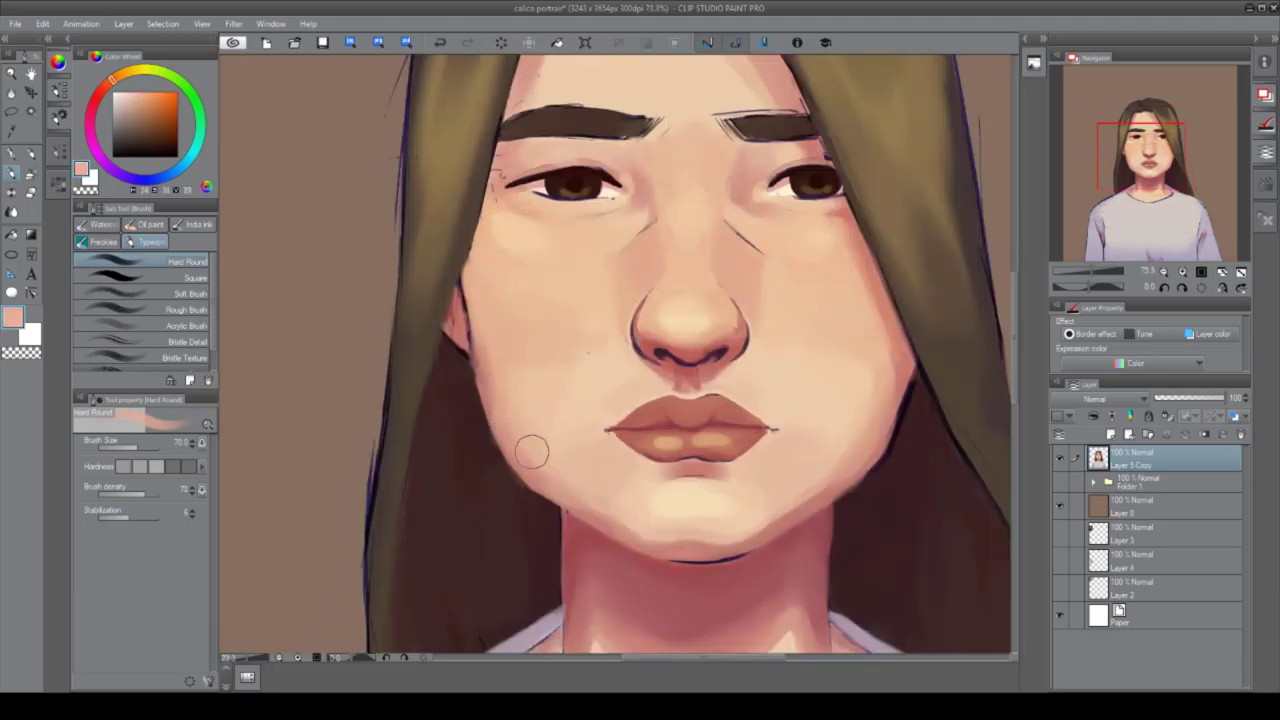
alt+click(855, 374)
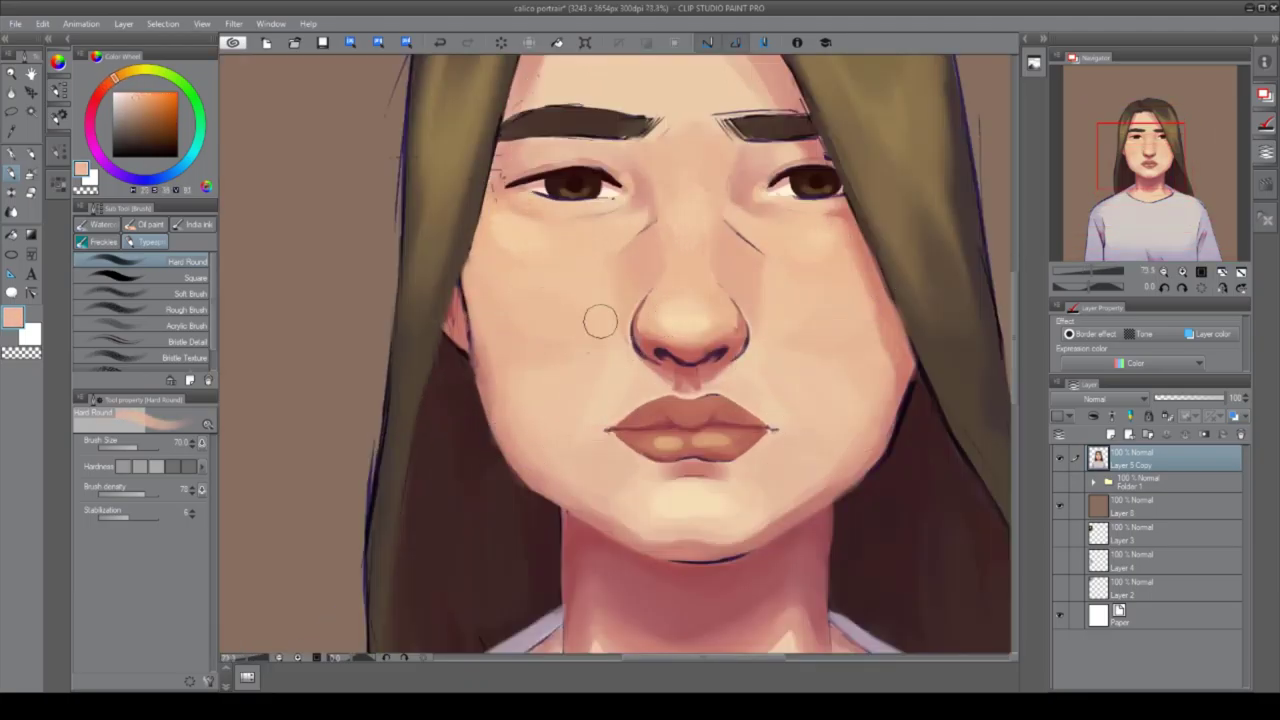
alt+click(584, 442)
alt+click(502, 392)
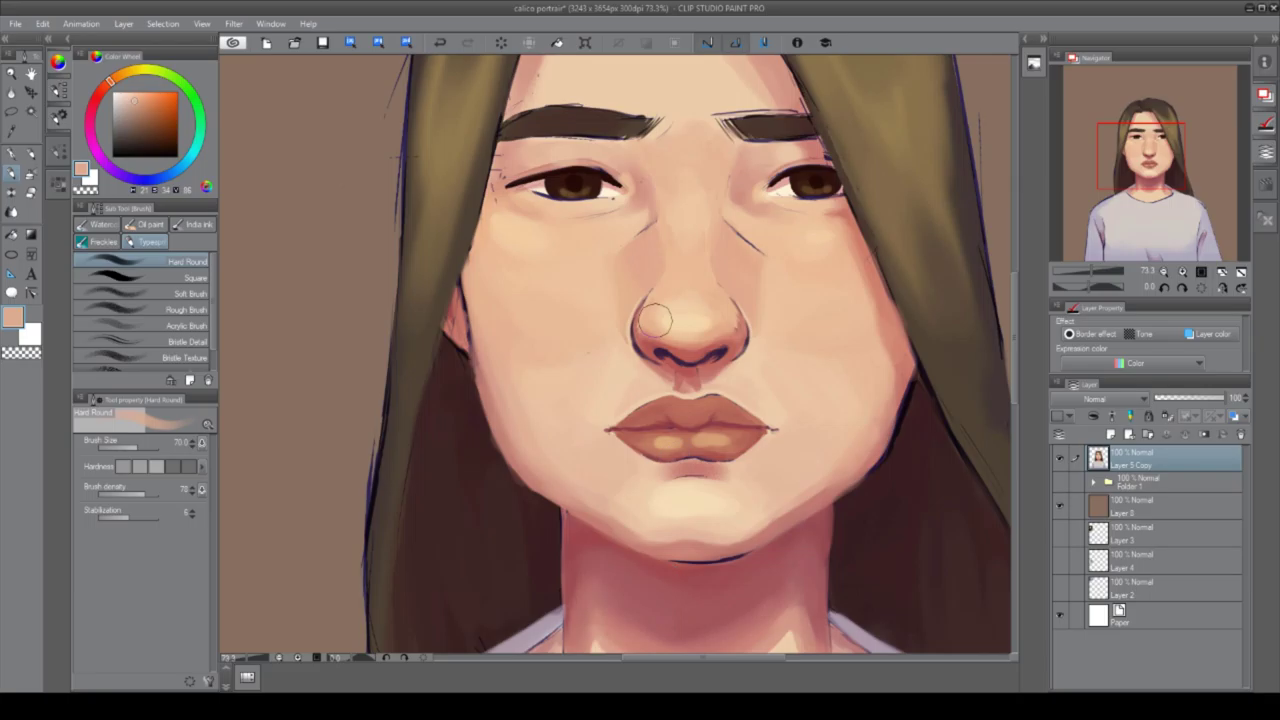
Shade the neck and upper chest down to the neckline with sampled warm skin tones, covering the stray sketch marks.
key(ctrl+0)
scroll(559, 470, up, 5)
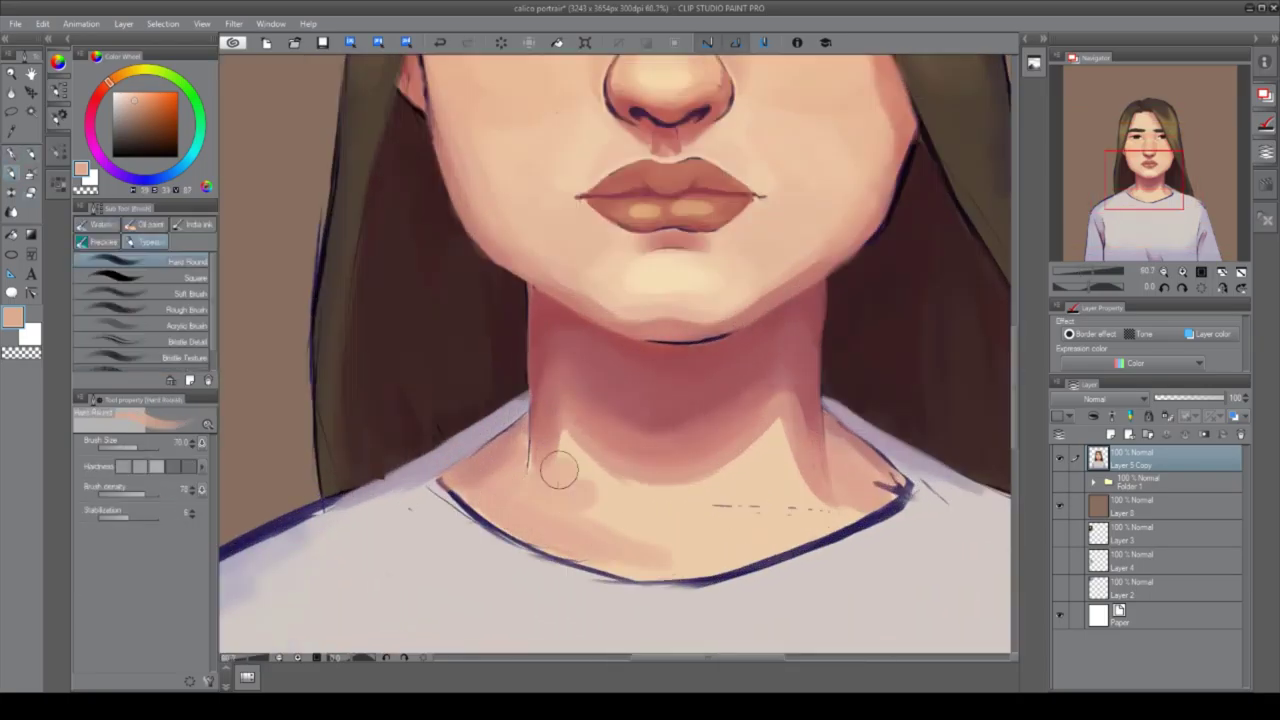
mouse_move(559, 470)
mouse_down()
mouse_move(729, 553)
mouse_move(612, 522)
mouse_move(650, 470)
mouse_up()
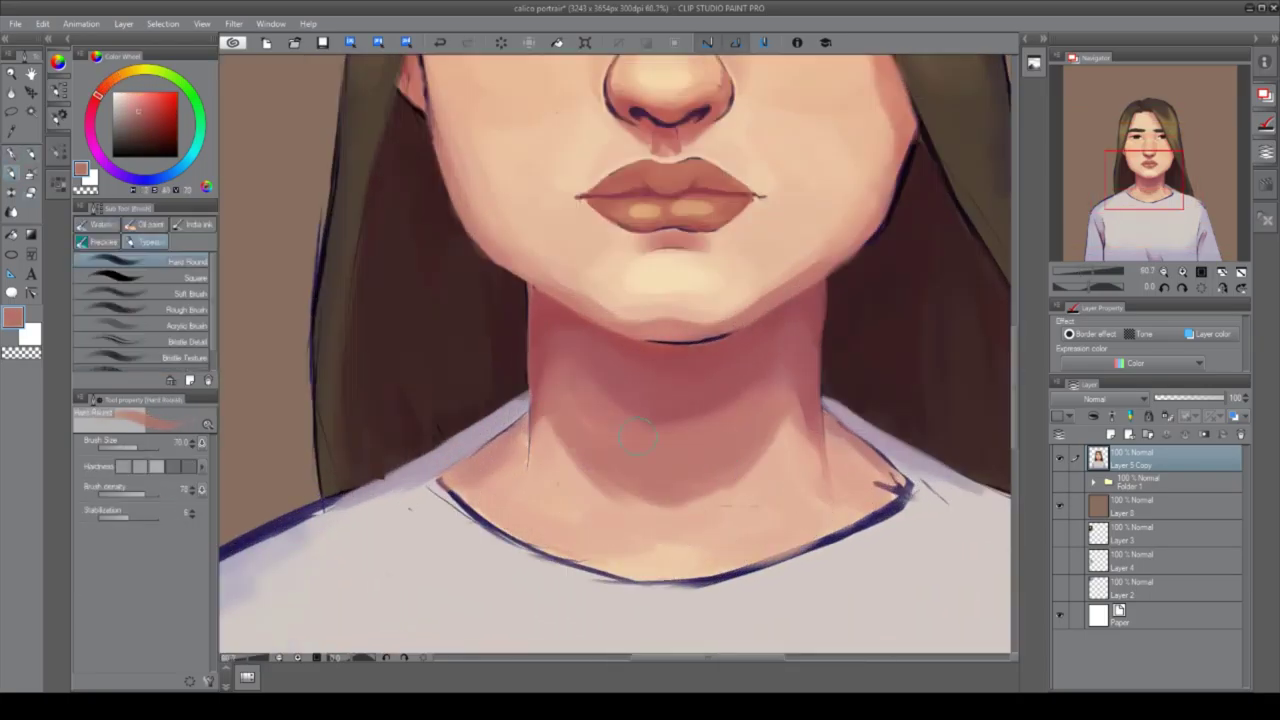
Select the mouth with a lasso and widen it slightly with a transform.
key(ctrl+0)
scroll(260, 320, up, 5)
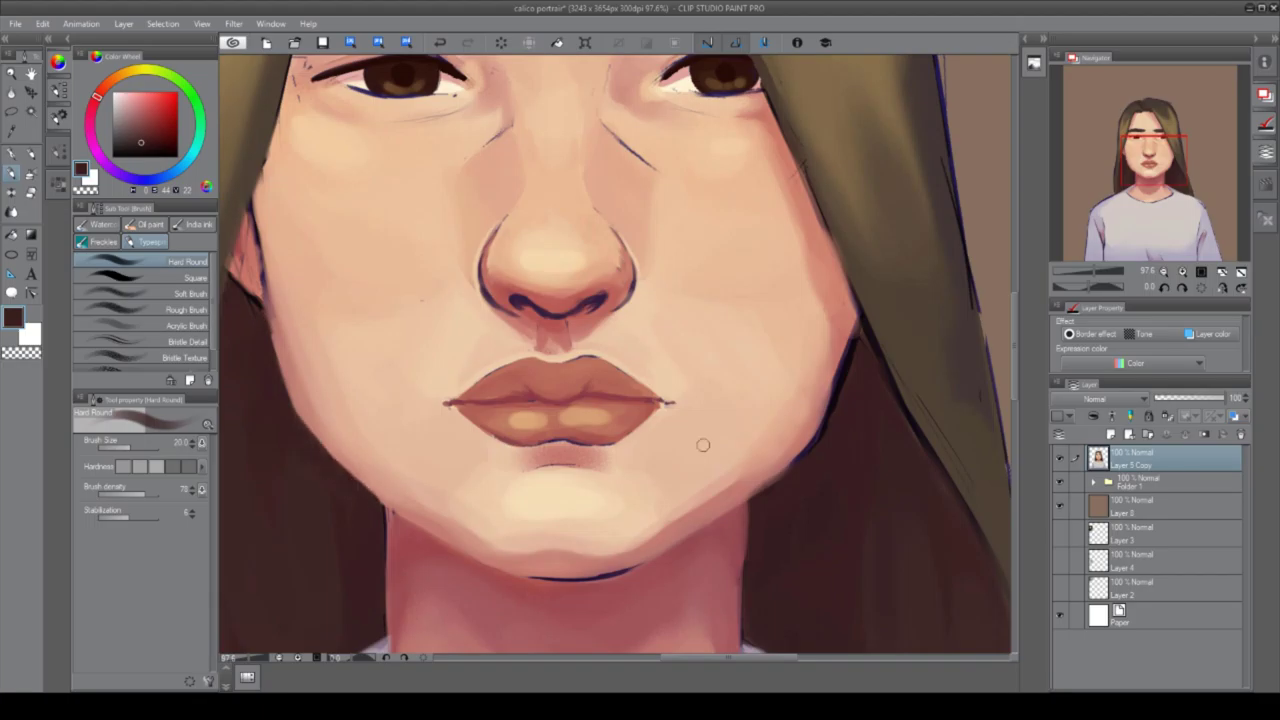
scroll(788, 336, down, 2)
scroll(788, 336, up, 2)
key(m)
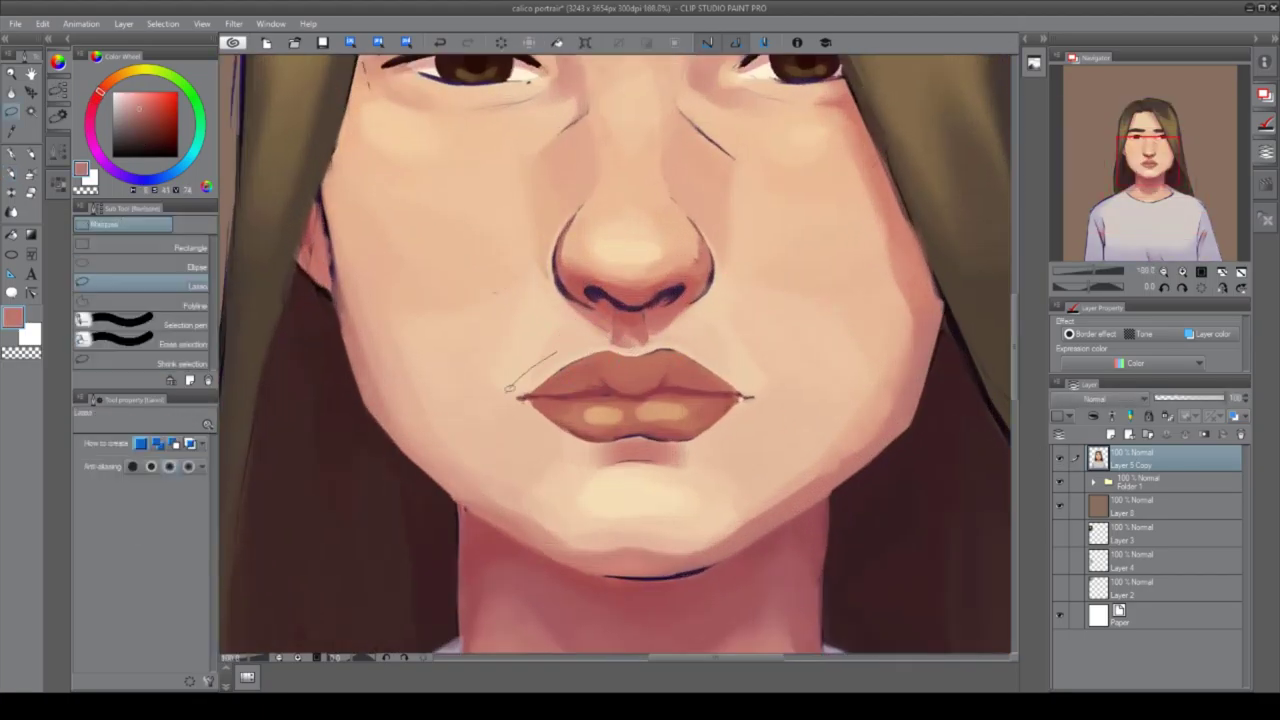
drag(510, 370, 500, 385)
key(ctrl+t)
drag(652, 420, 666, 420)
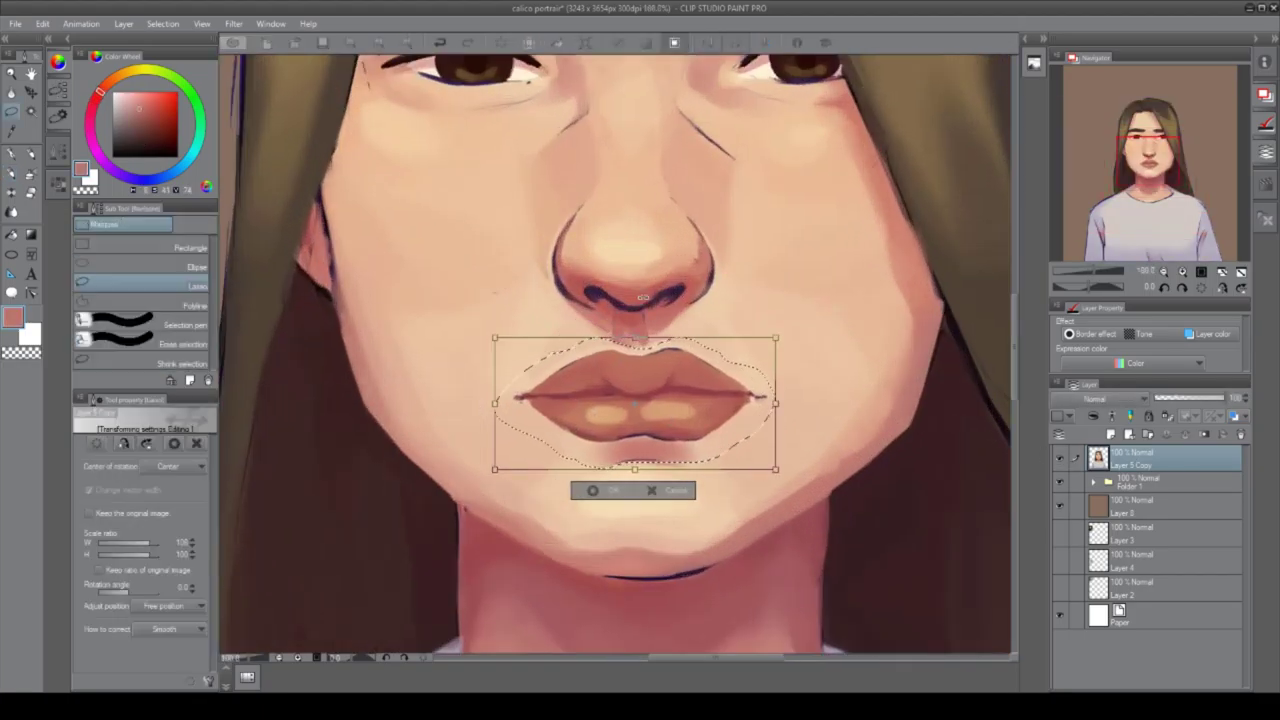
click(592, 491)
Repaint the skin around the transformed lips and the philtrum with sampled tones and refine the lines with the pencil.
key(b)
alt+click(552, 333)
alt+click(636, 348)
key(p)
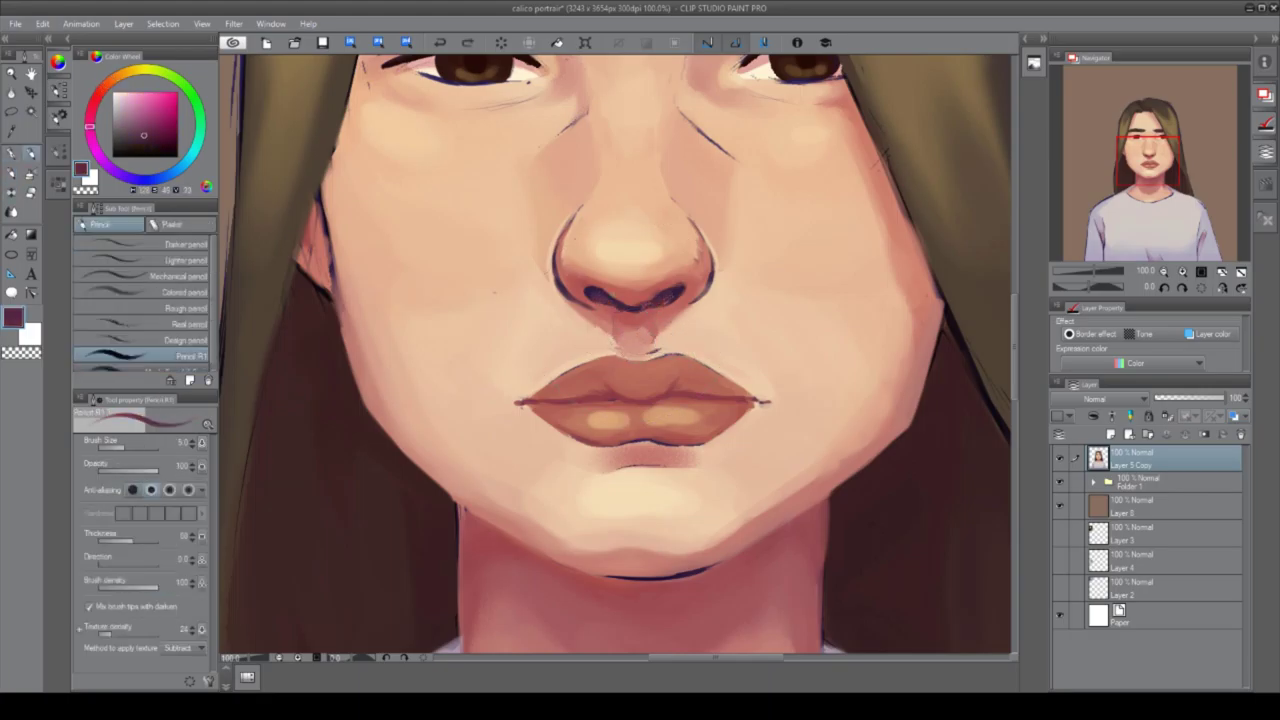
key(ctrl+minus)
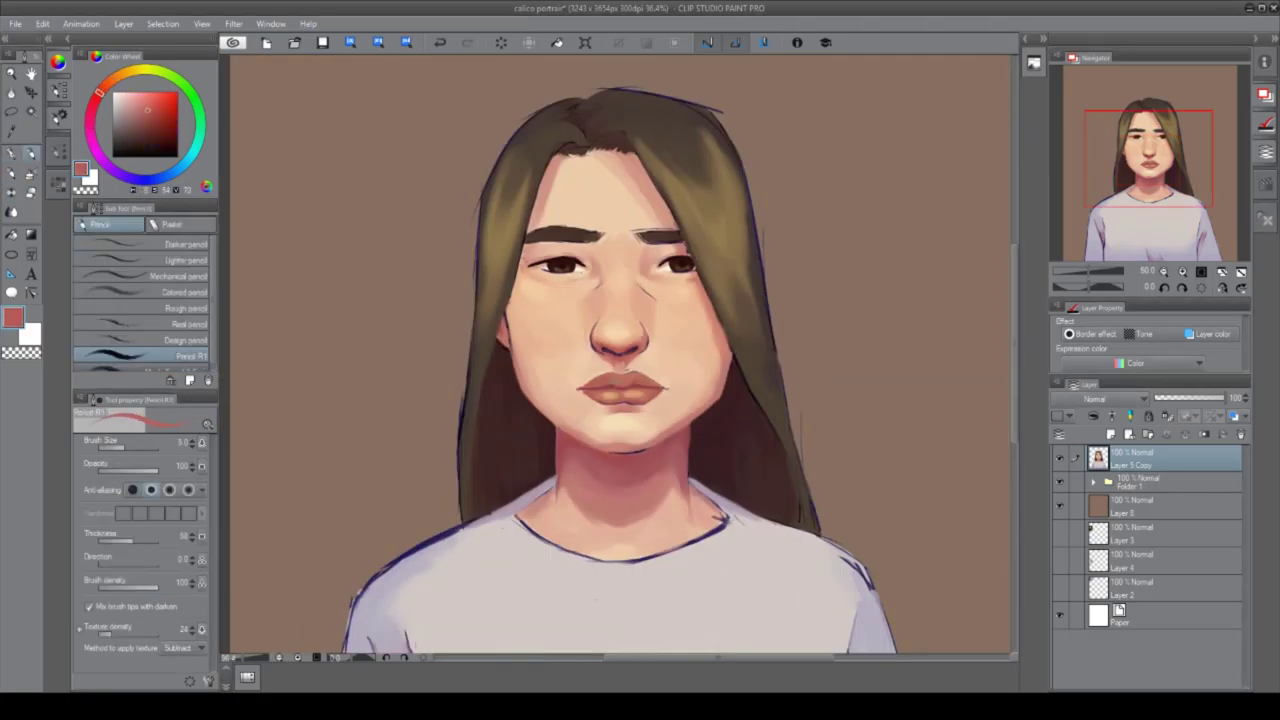
Refill the brown background layer with a muted teal.
key(ctrl+plus)
key(ctrl+minus)
key(ctrl+minus)
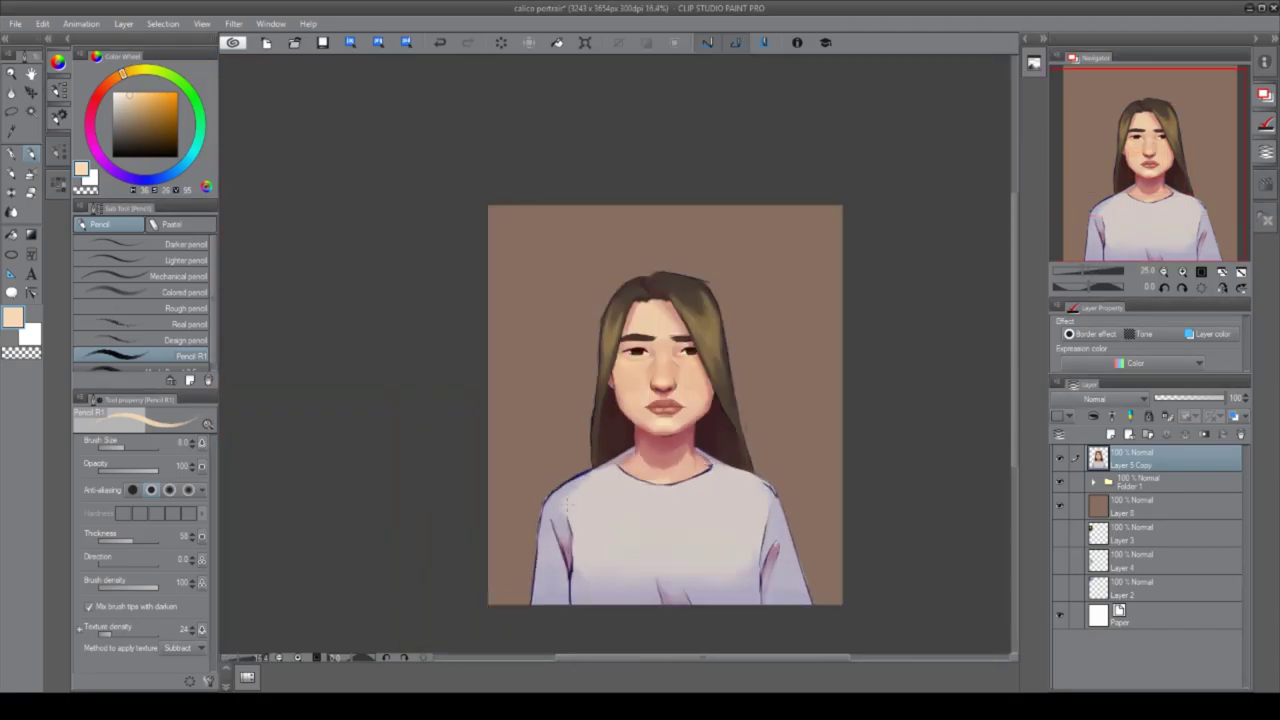
key(ctrl+plus)
key(g)
Spray a light turquoise glow around the figure and darken the background's outer areas with a large Soft Brush.
key(b)
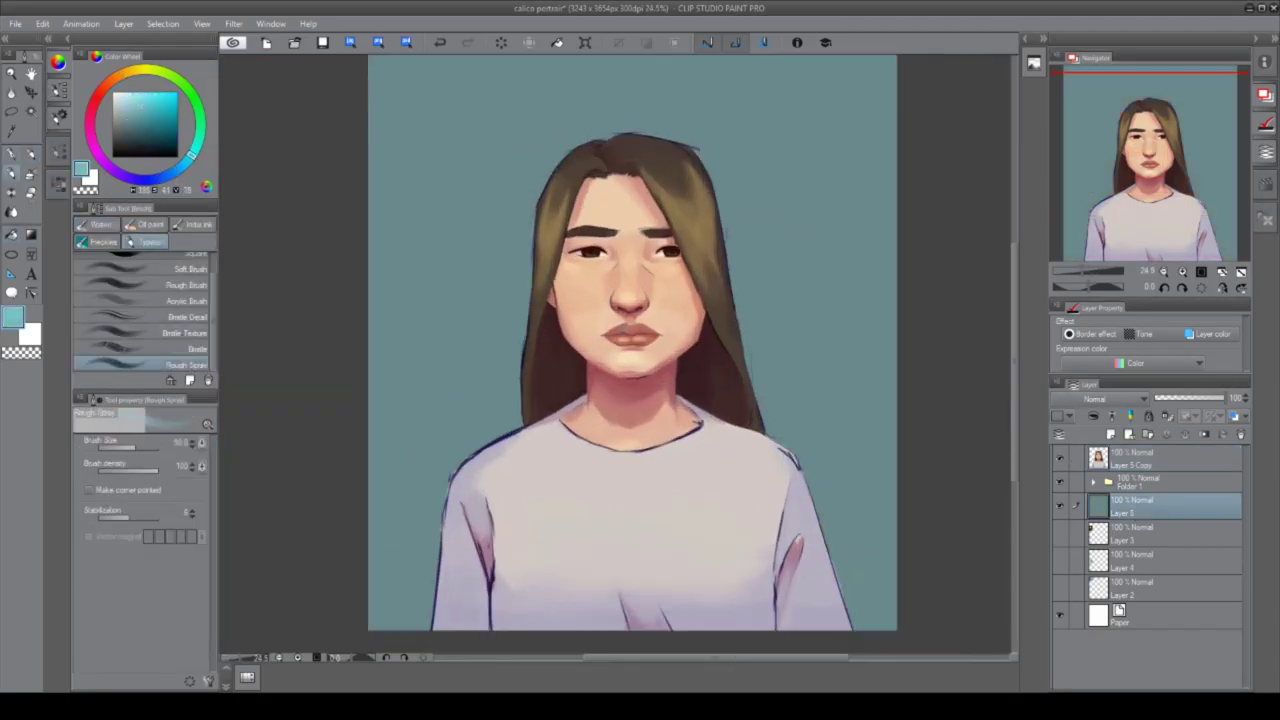
mouse_move(740, 380)
mouse_down()
mouse_move(560, 160)
mouse_move(471, 177)
mouse_move(430, 420)
mouse_up()
scroll(370, 230, up, 2)
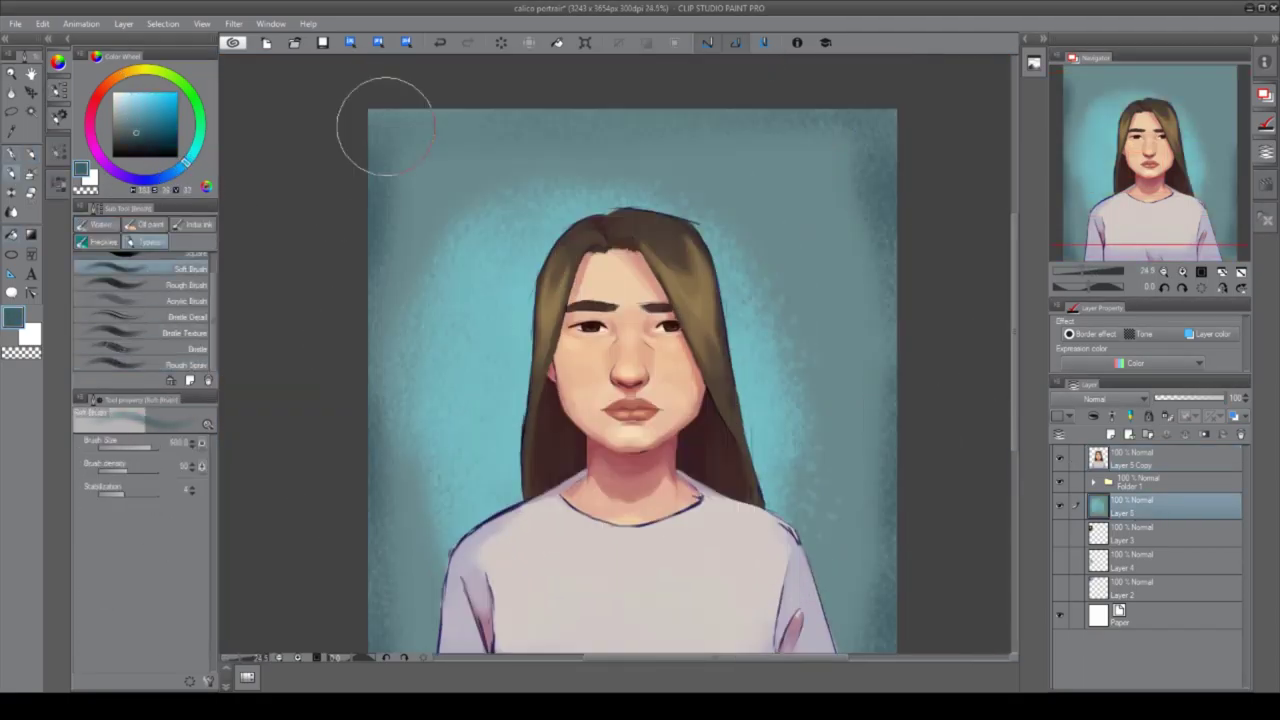
mouse_move(386, 120)
mouse_down()
mouse_move(771, 194)
mouse_move(529, 137)
mouse_move(778, 180)
mouse_move(486, 528)
mouse_up()
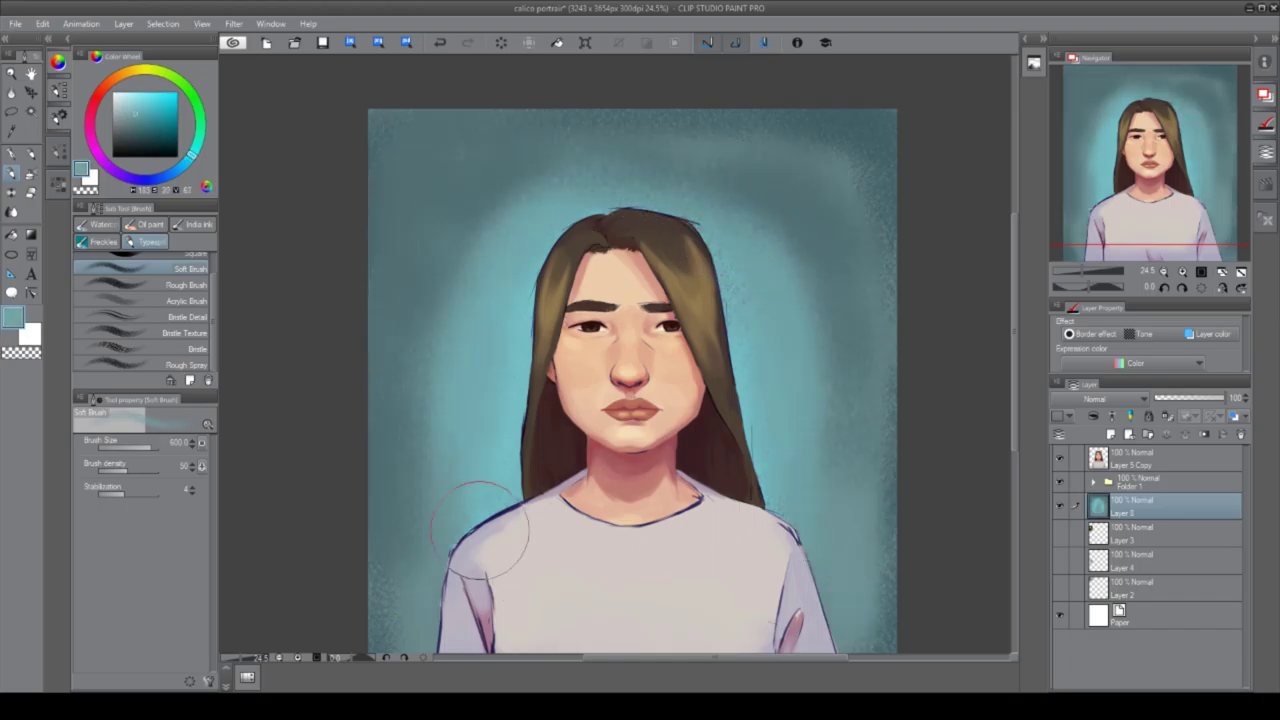
Add a turquoise-filled layer clipped to the portrait and set it to Multiply at 27% opacity.
click(1111, 435)
key(g)
click(630, 450)
click(1115, 398)
click(1115, 470)
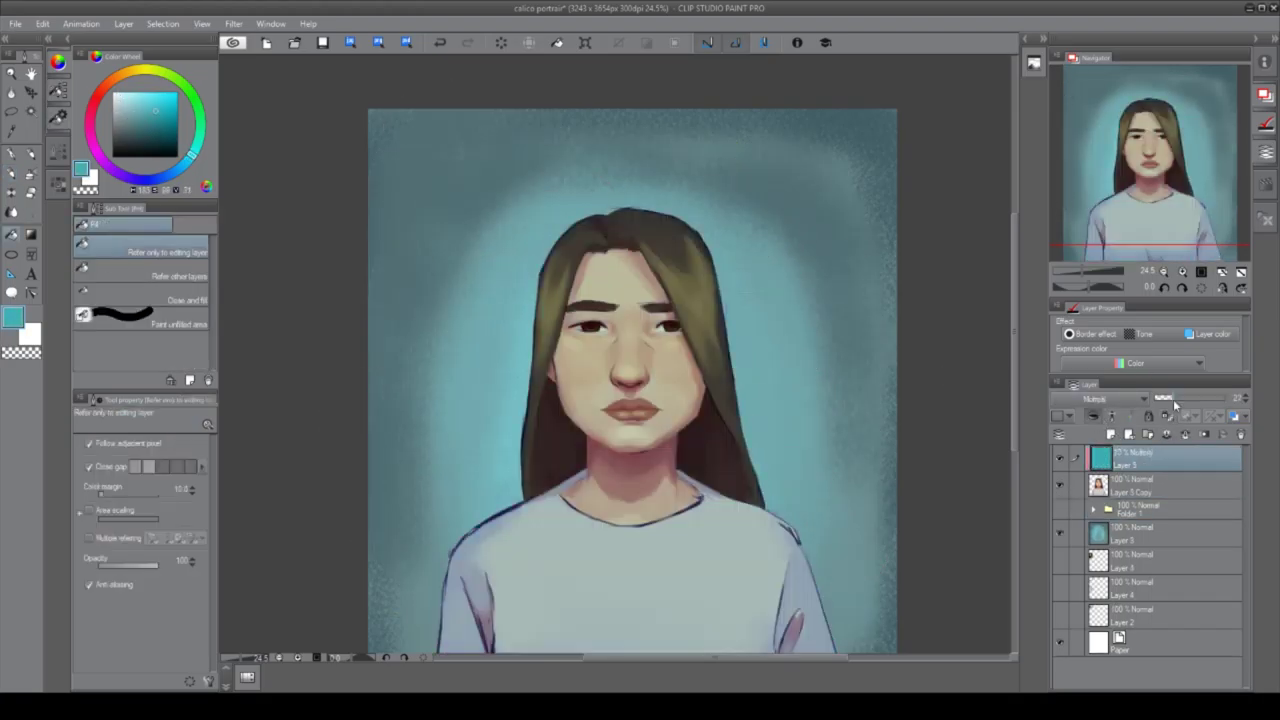
Refill the clipped tint layer with dark teal, set it to Overlay, and hide it to touch up the portrait's upper lip area.
click(152, 133)
click(630, 400)
scroll(565, 372, up, 4)
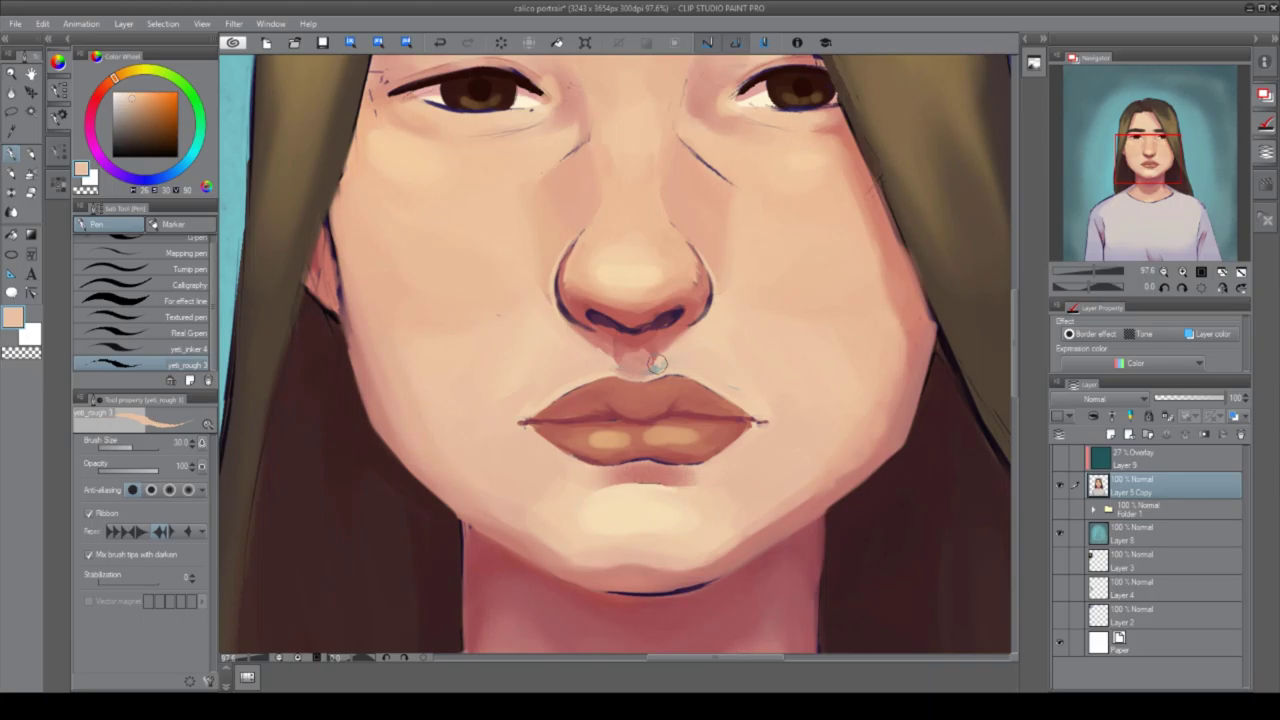
Try Multiply blending on the portrait layer with the tint layer's Overlay opacity lowered to 7%.
scroll(631, 253, down, 1)
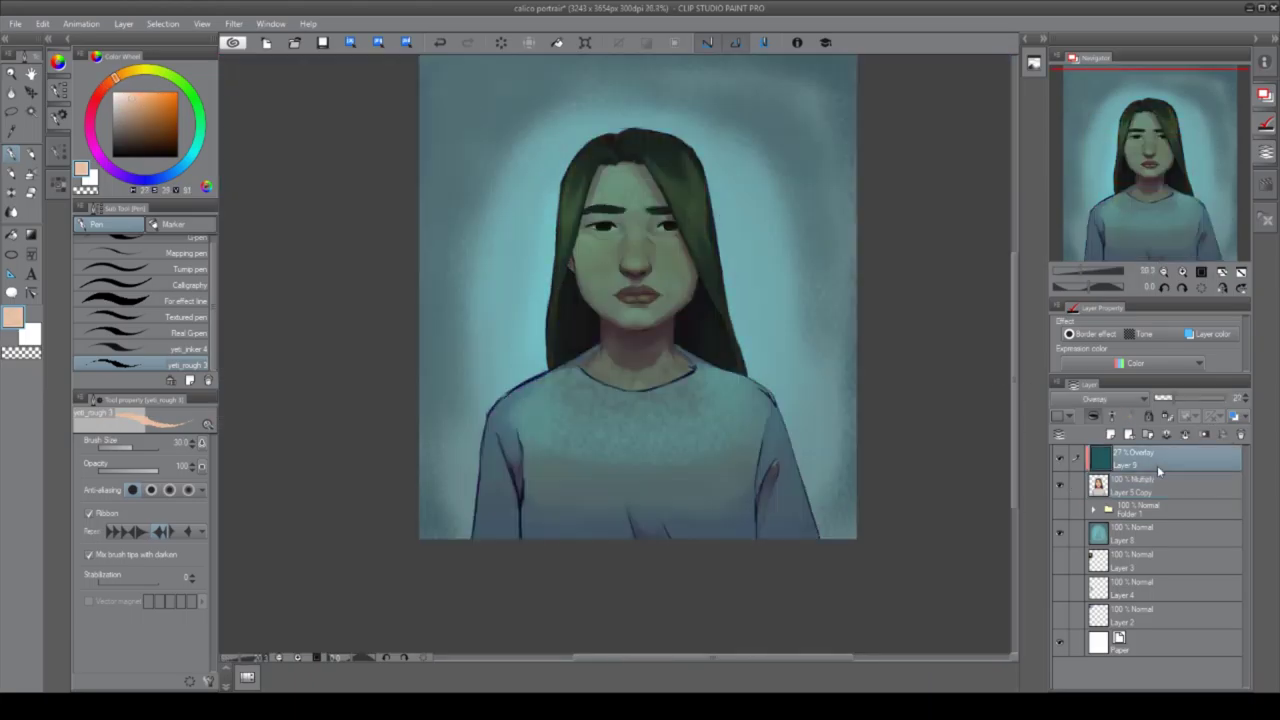
click(1130, 533)
drag(1225, 398, 1158, 403)
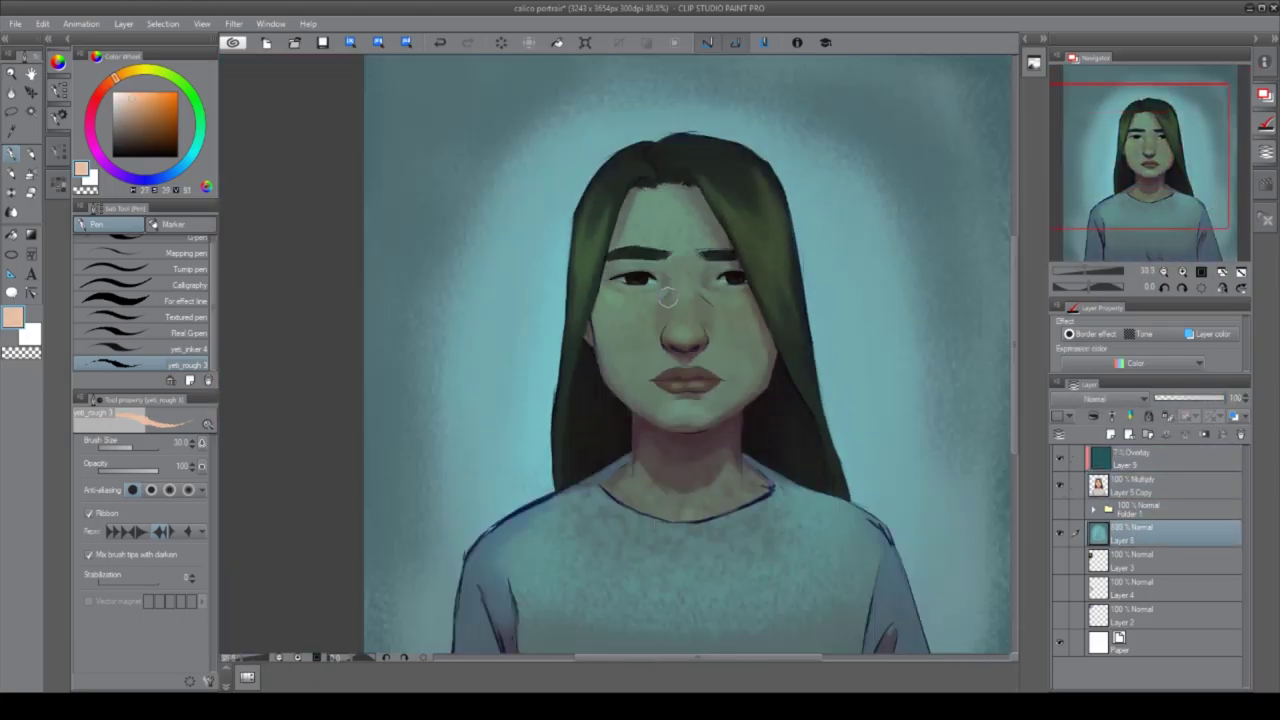
scroll(590, 331, up, 1)
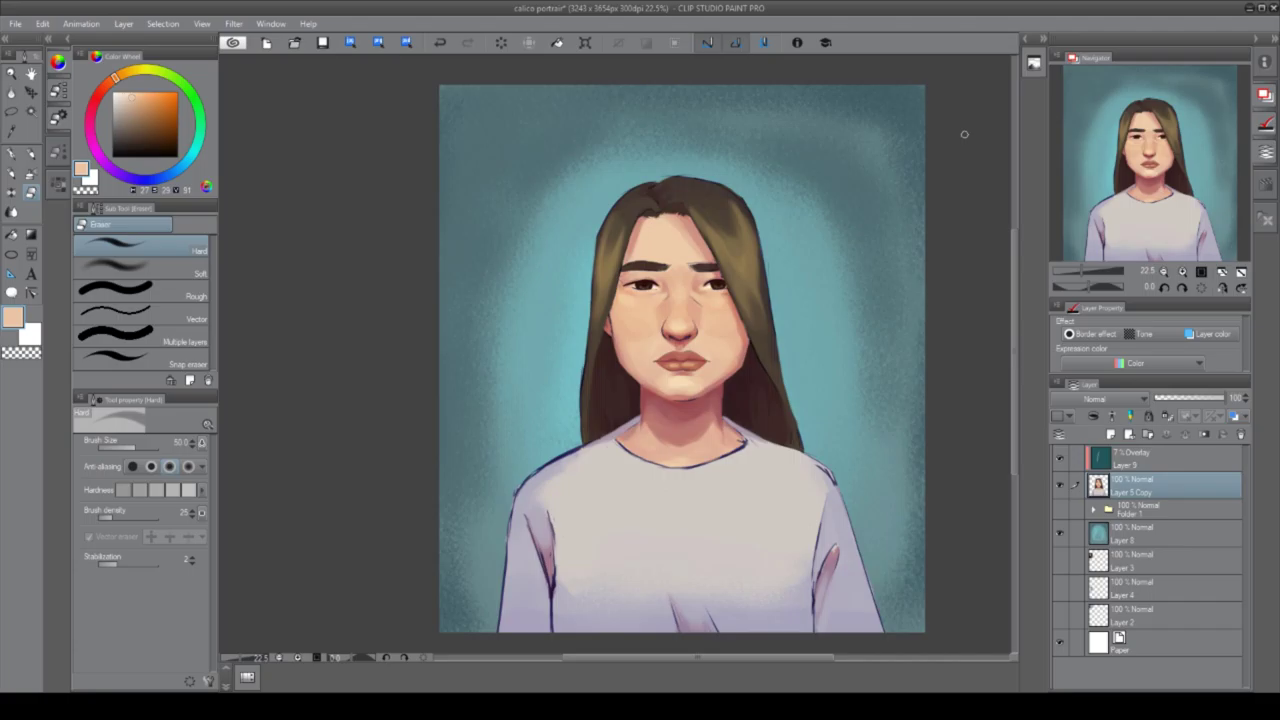
Set the teal tint layer to Multiply at 36% opacity and add a Tone Curve correction layer above it.
mouse_move(1190, 398)
mouse_down()
mouse_move(1160, 398)
mouse_move(1203, 405)
mouse_up()
scroll(640, 250, up, 2)
scroll(620, 190, down, 2)
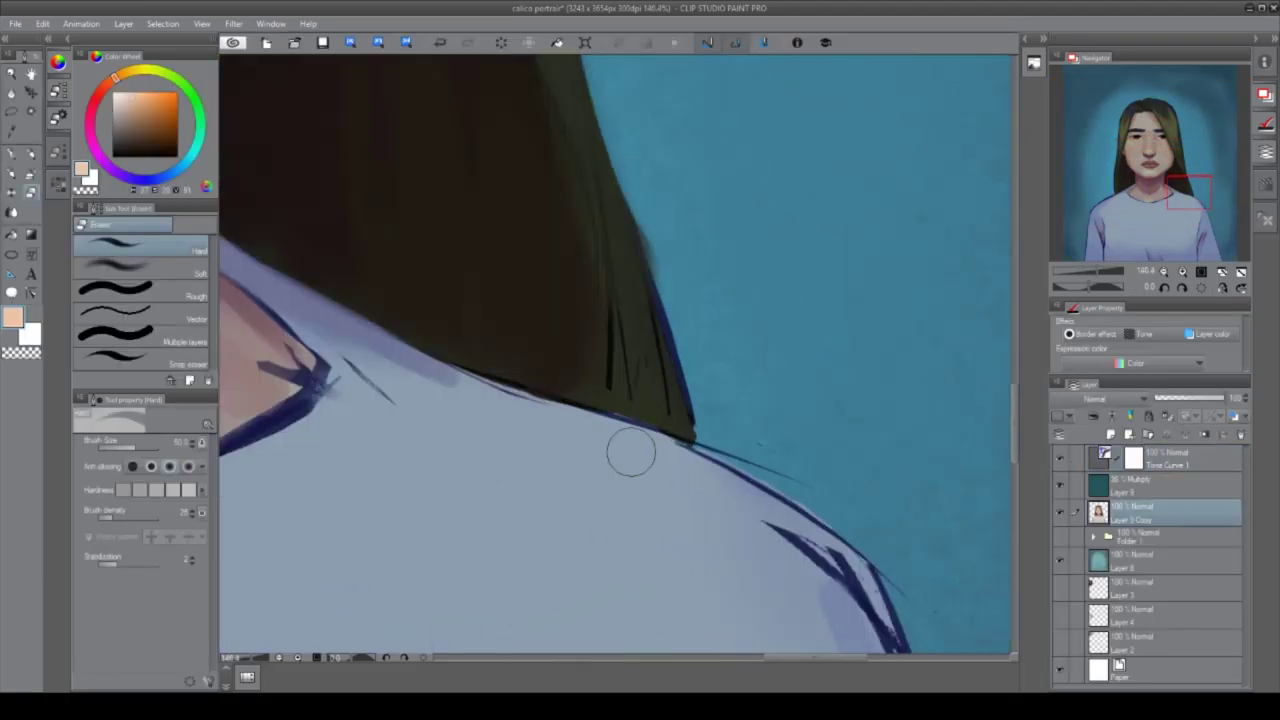
Handwrite the artist's signature in near-black along the shoulder beside the hair's lower tip.
mouse_move(712, 445)
mouse_down()
mouse_move(728, 426)
mouse_move(742, 432)
mouse_up()
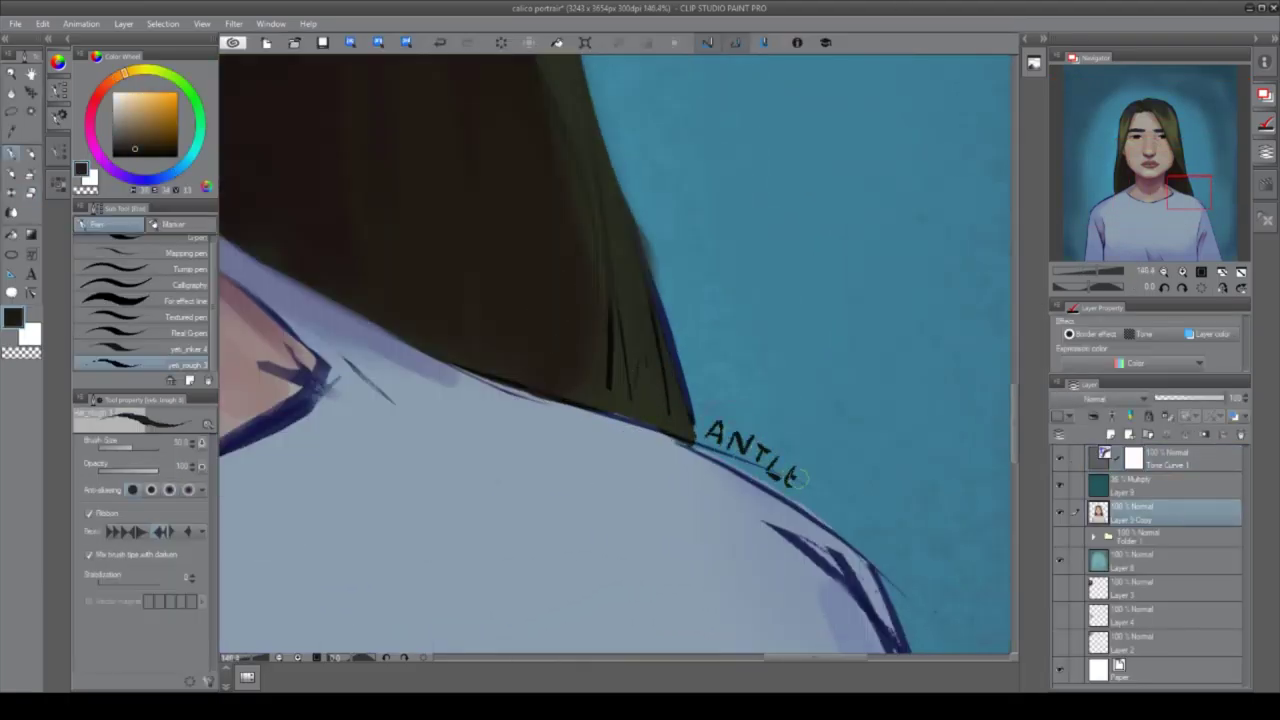